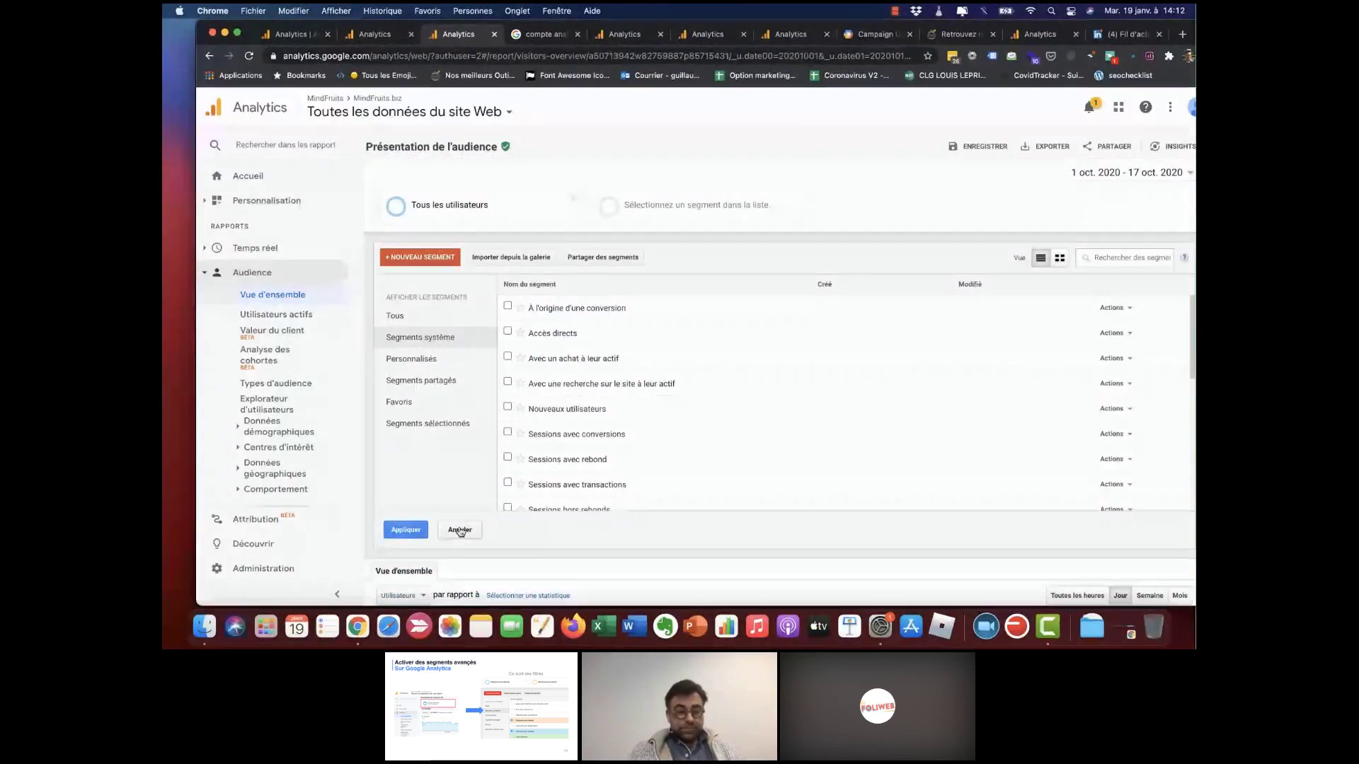
# - Look through the system segments for the audience overview, then view the new segment form and close it unsaved
pyautogui.click(467, 529)
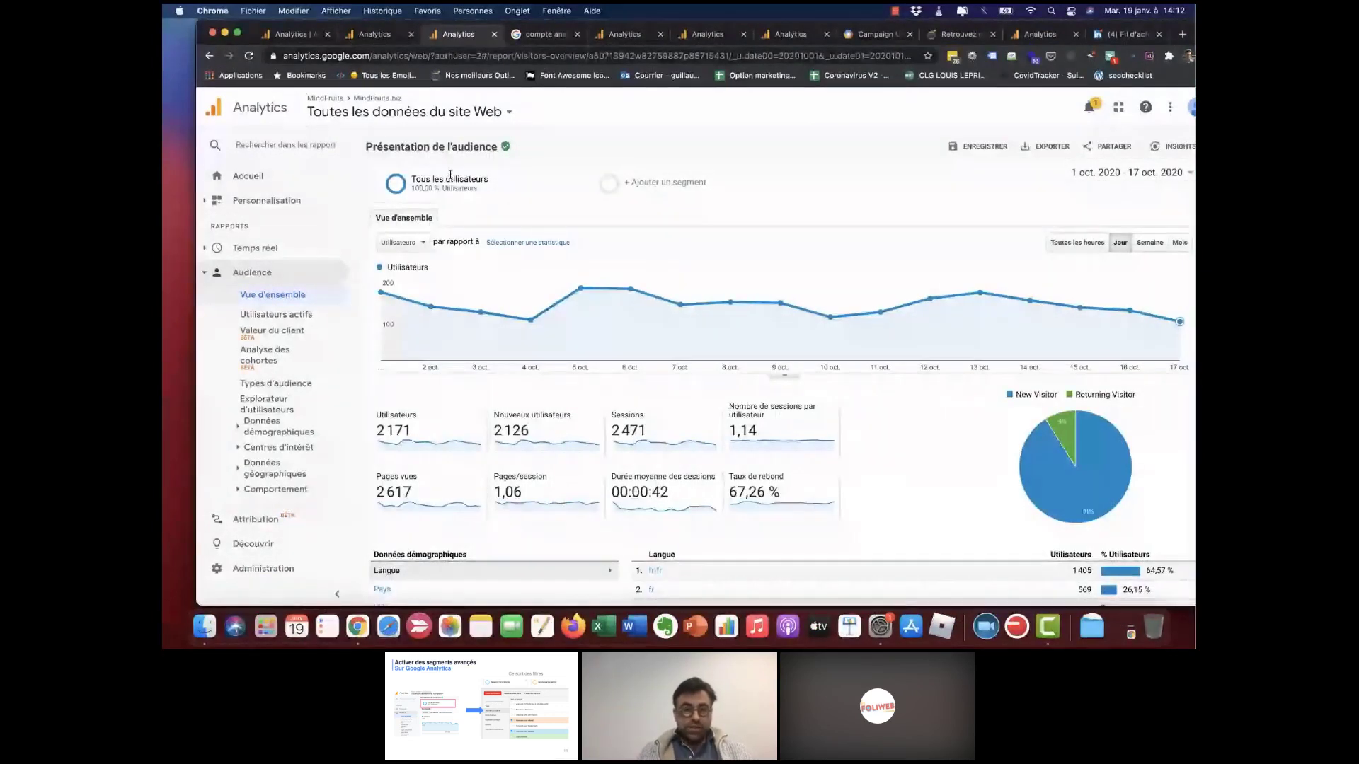
pyautogui.moveTo(524, 198)
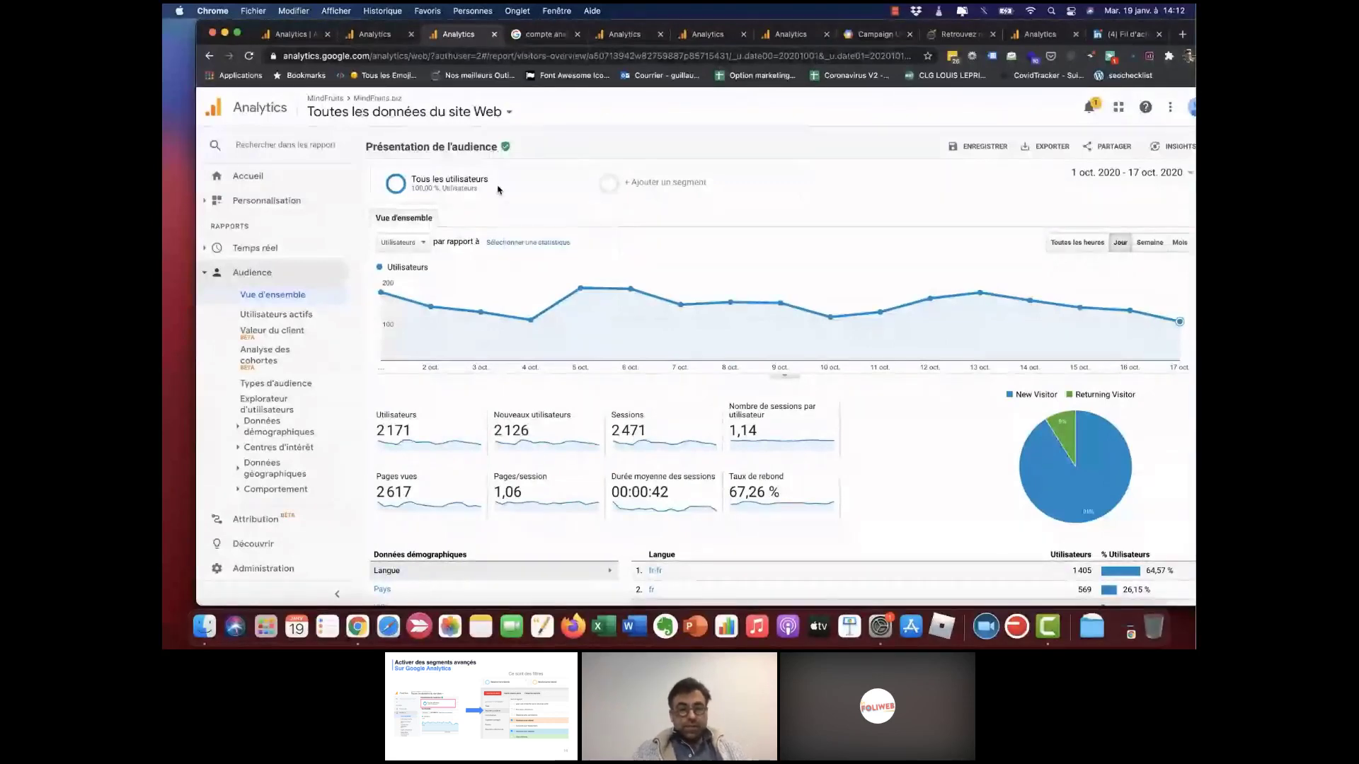
pyautogui.click(497, 188)
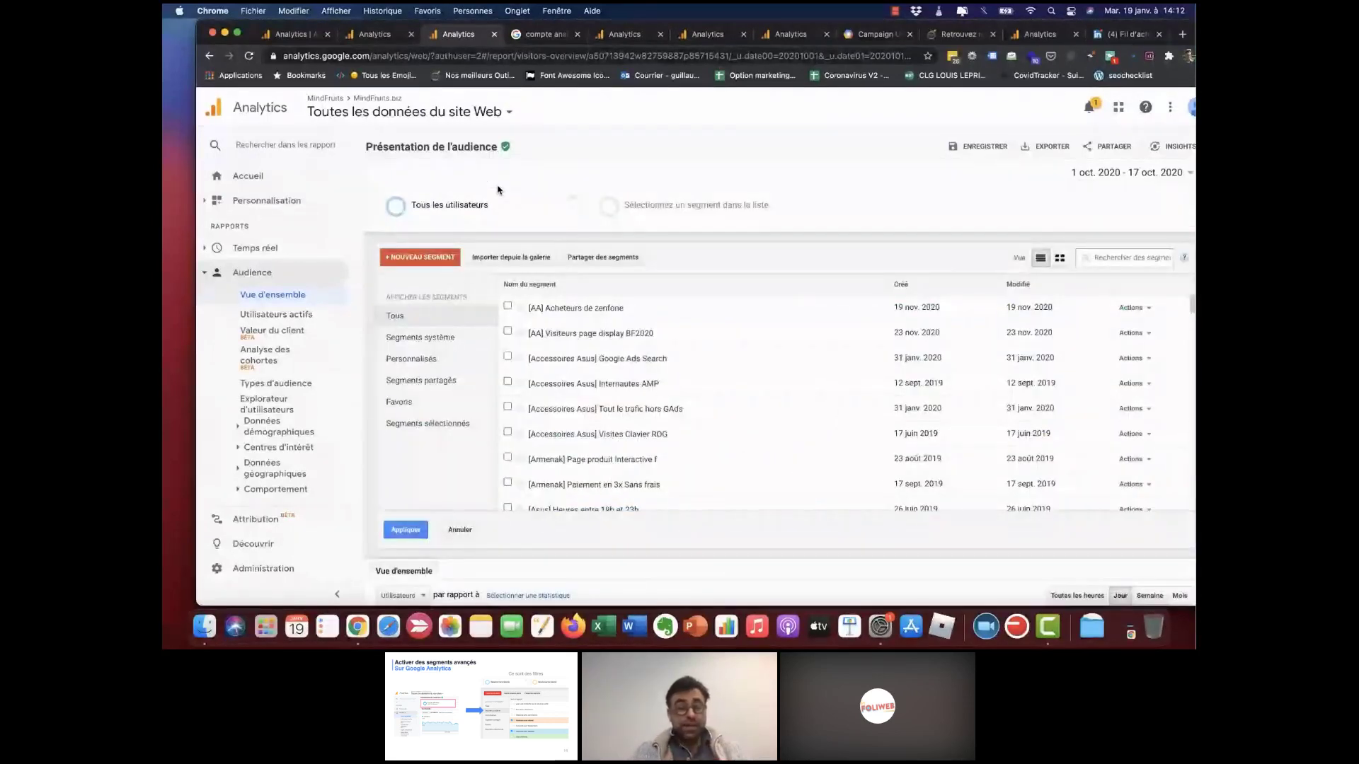
pyautogui.click(436, 343)
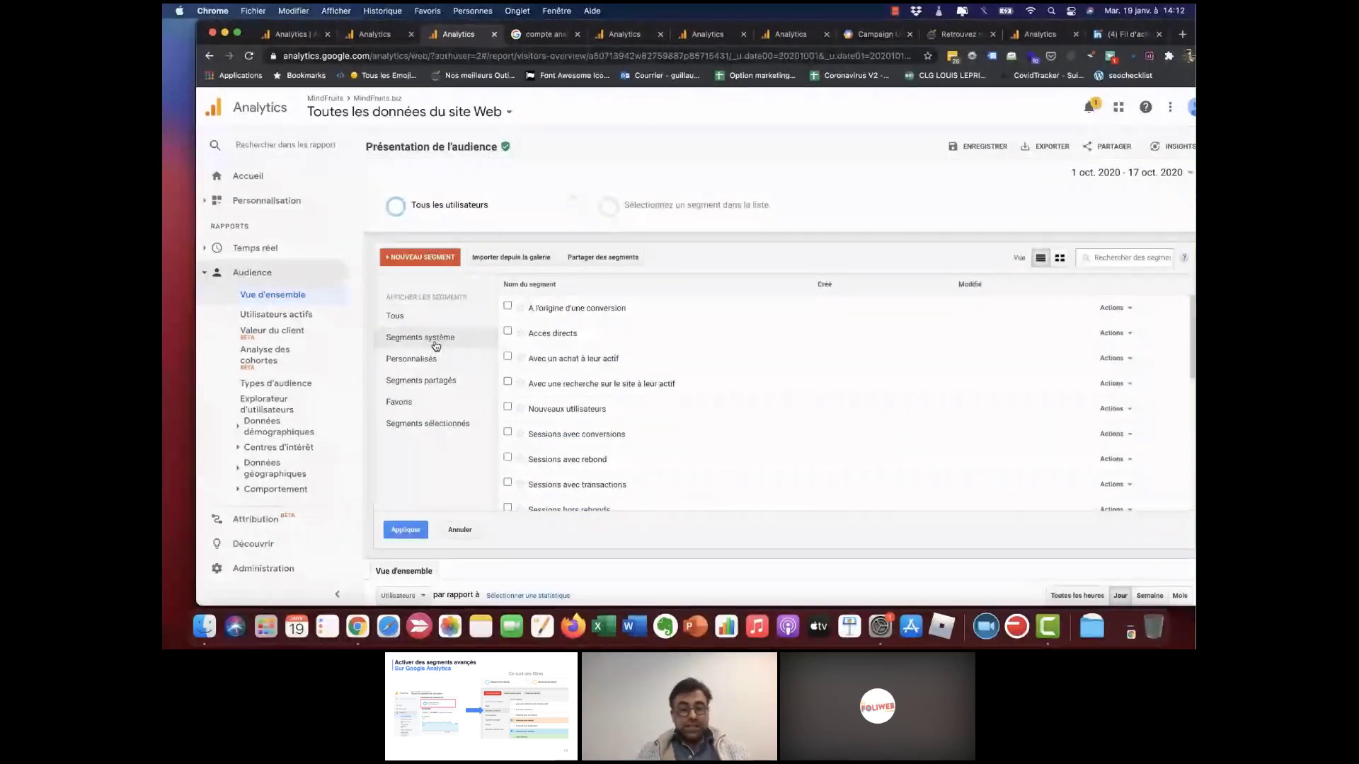
pyautogui.scroll(-5, 585, 410)
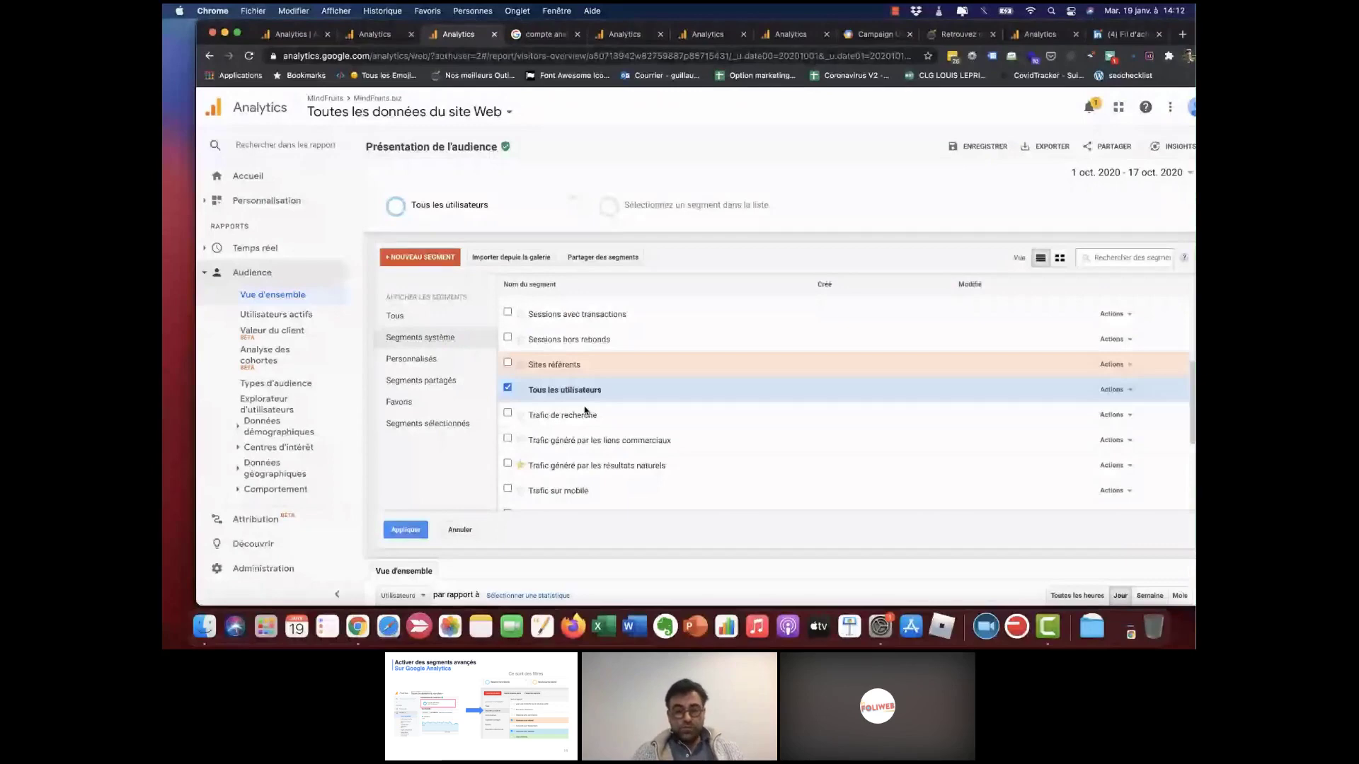
pyautogui.scroll(-3, 585, 409)
pyautogui.scroll(-1, 607, 328)
pyautogui.scroll(5, 538, 329)
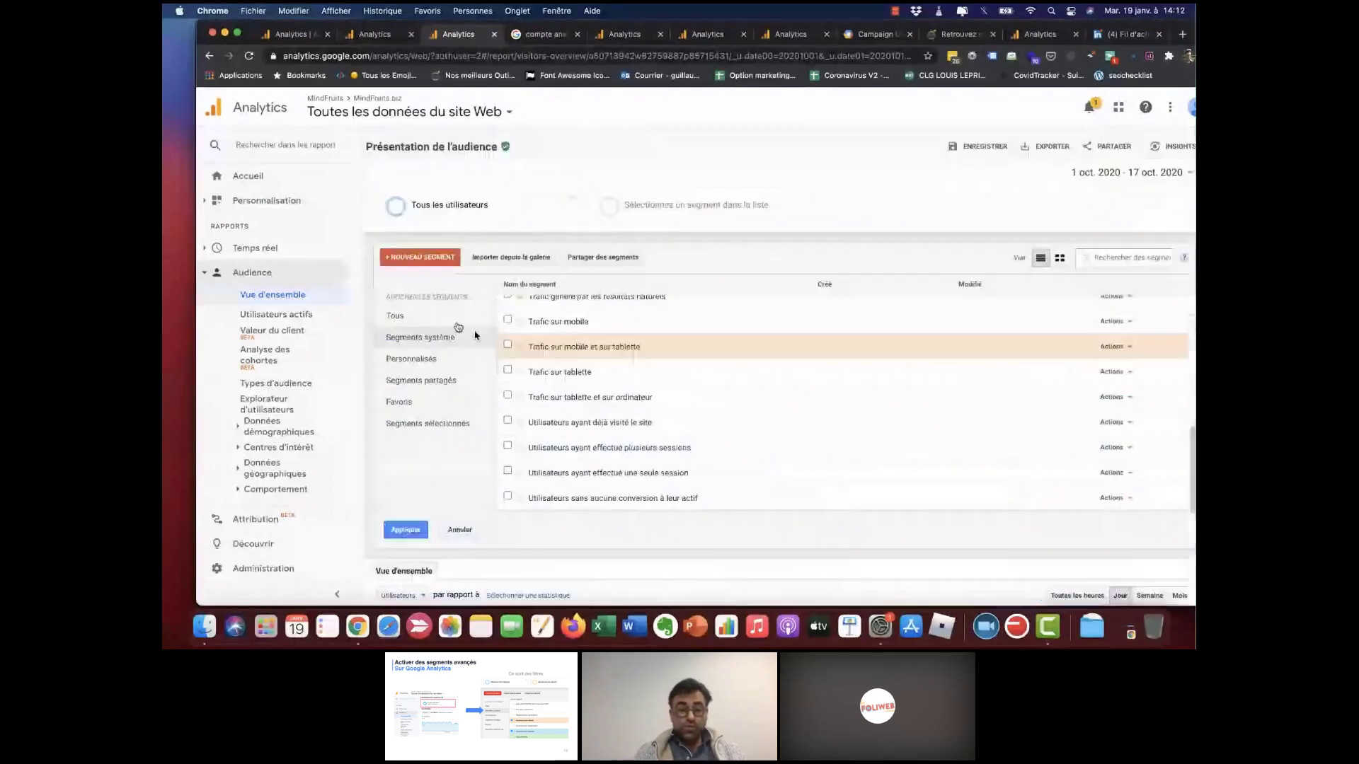
pyautogui.click(450, 258)
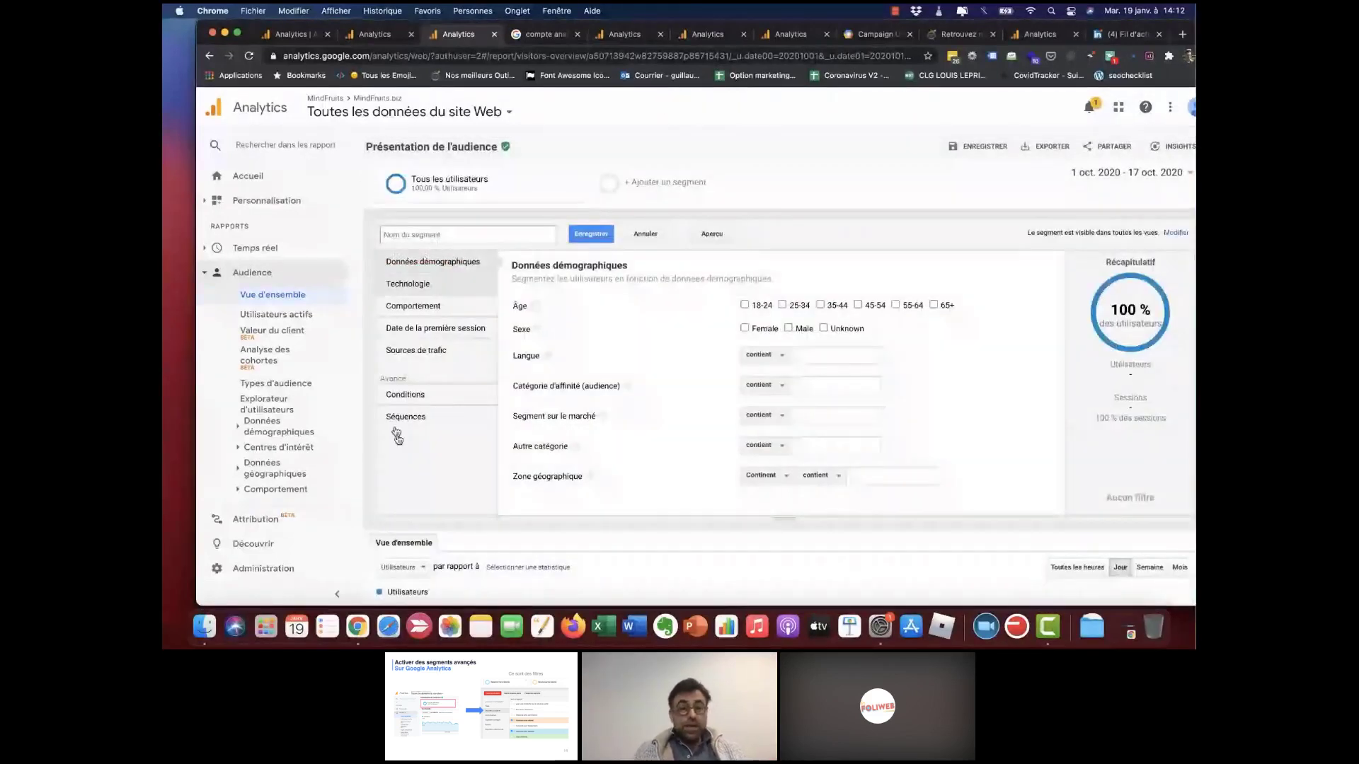
pyautogui.click(644, 234)
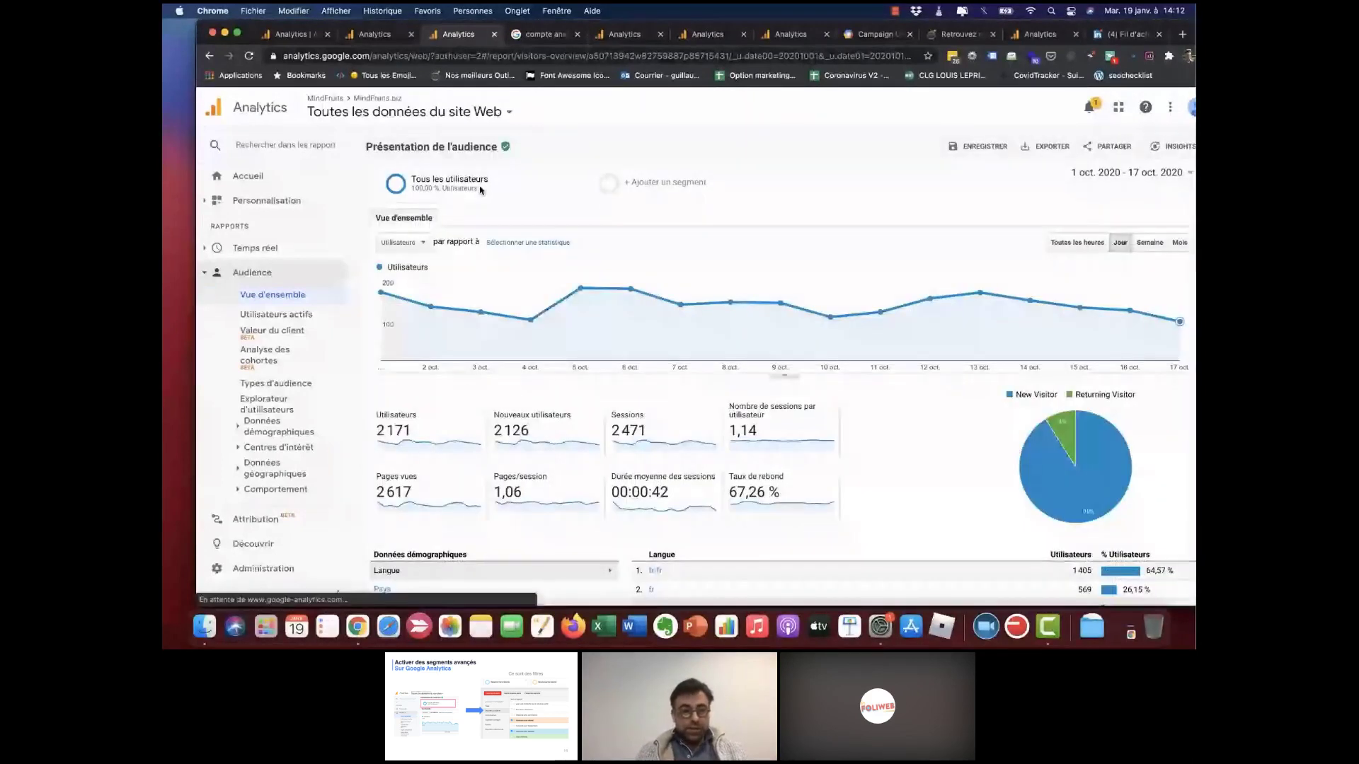
# - Replace the all-users segment with the system segment Trafic sur mobile and apply it to the audience overview
pyautogui.click(480, 190)
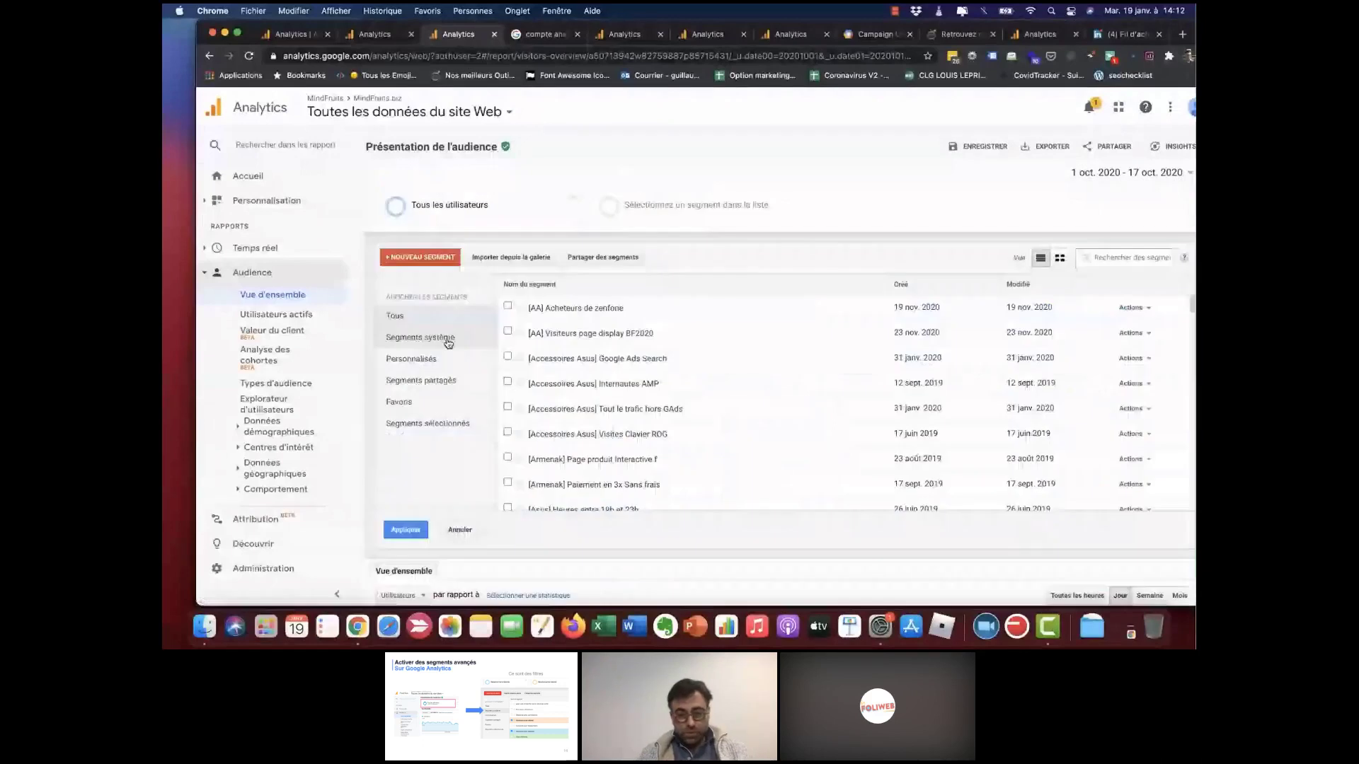
pyautogui.click(448, 341)
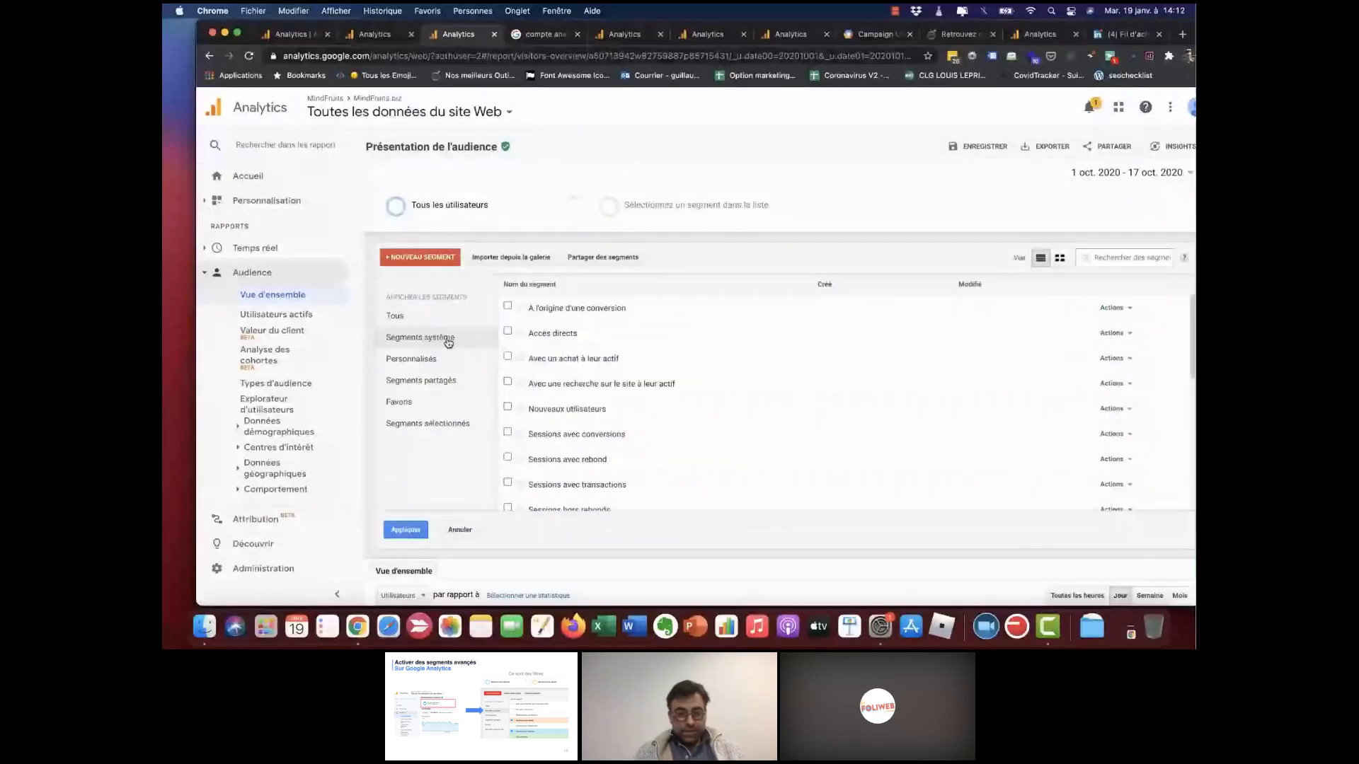
pyautogui.scroll(-3, 488, 344)
pyautogui.click(506, 345)
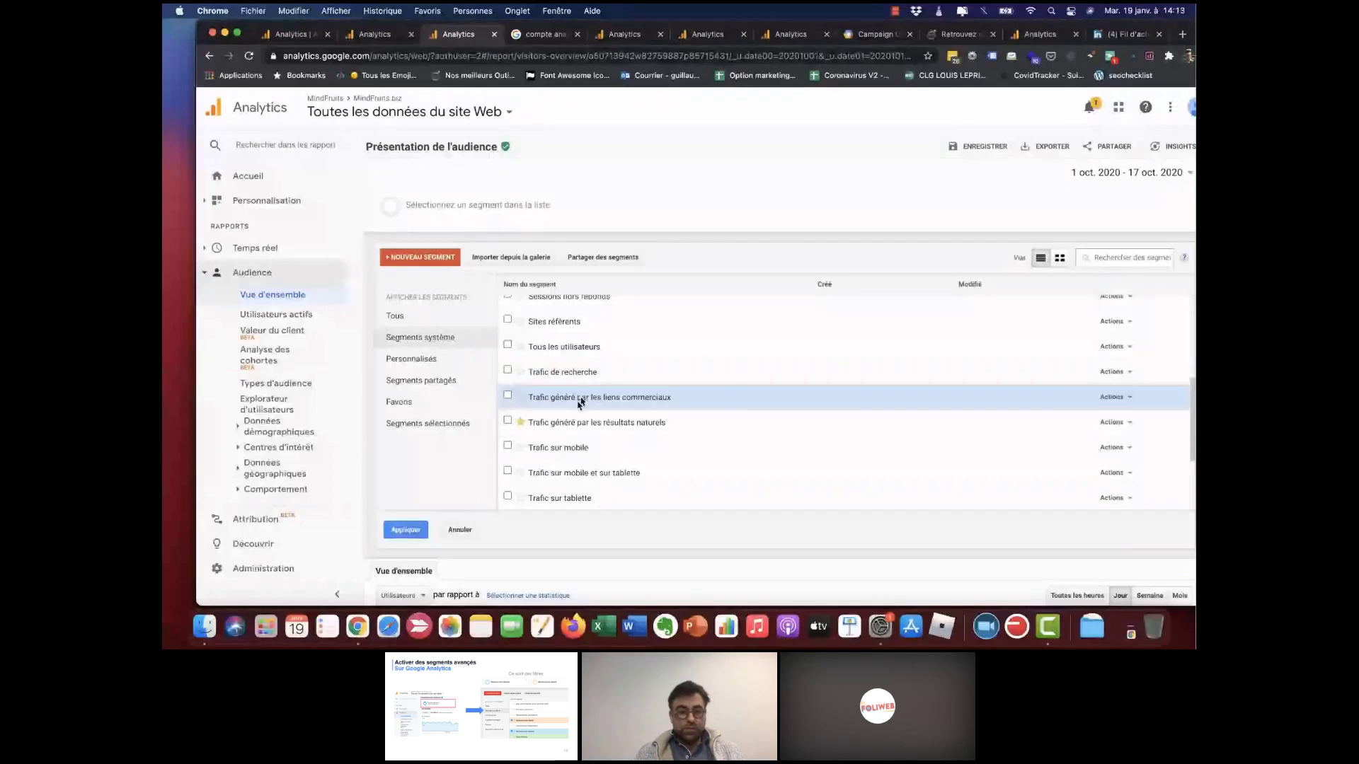
pyautogui.click(507, 446)
pyautogui.click(402, 533)
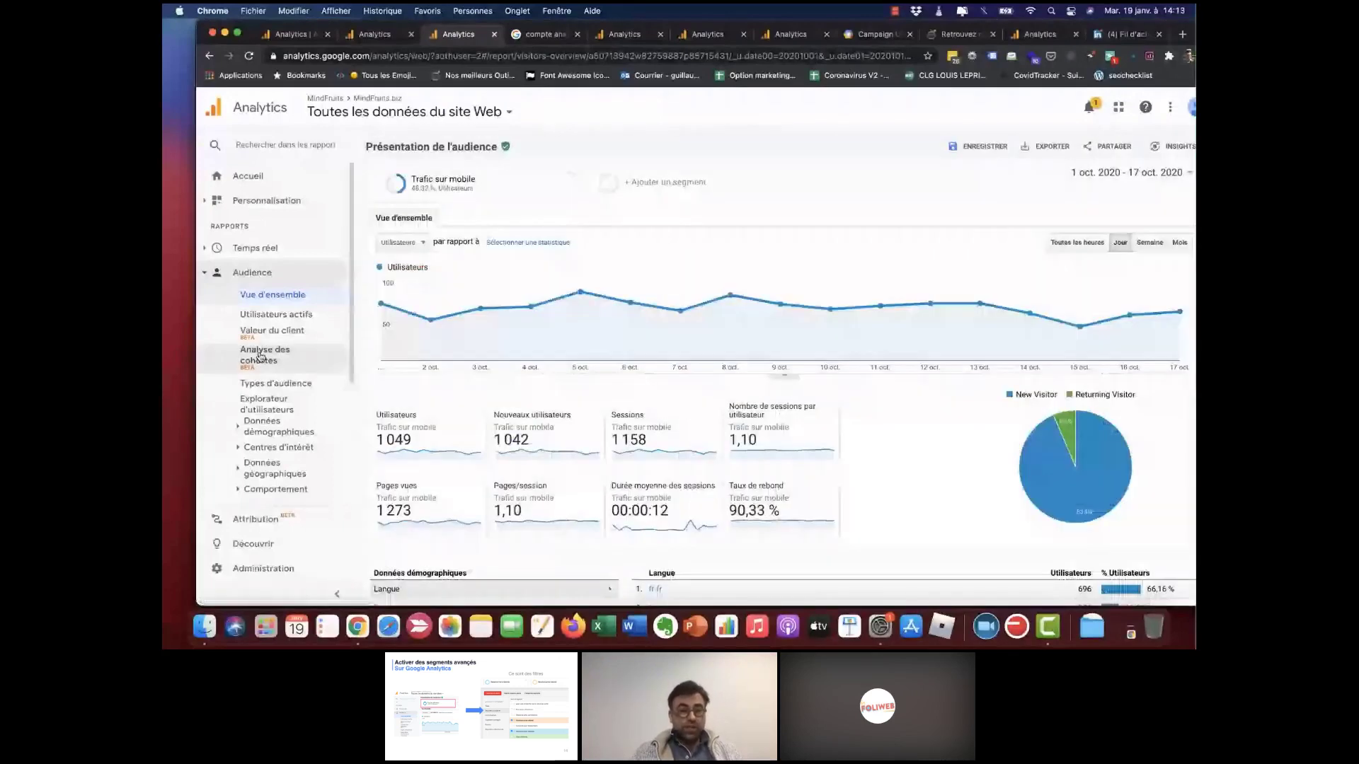
pyautogui.scroll(-5, 260, 357)
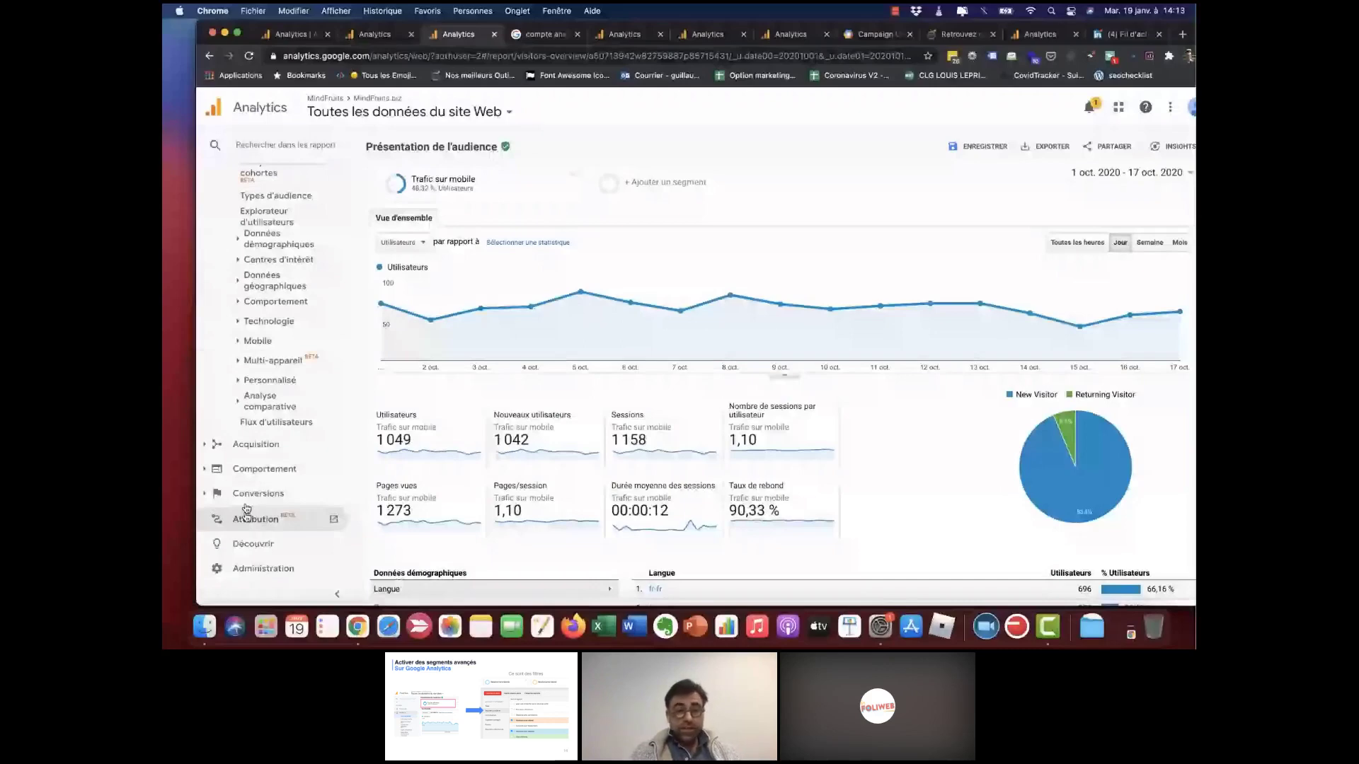
pyautogui.scroll(5, 247, 495)
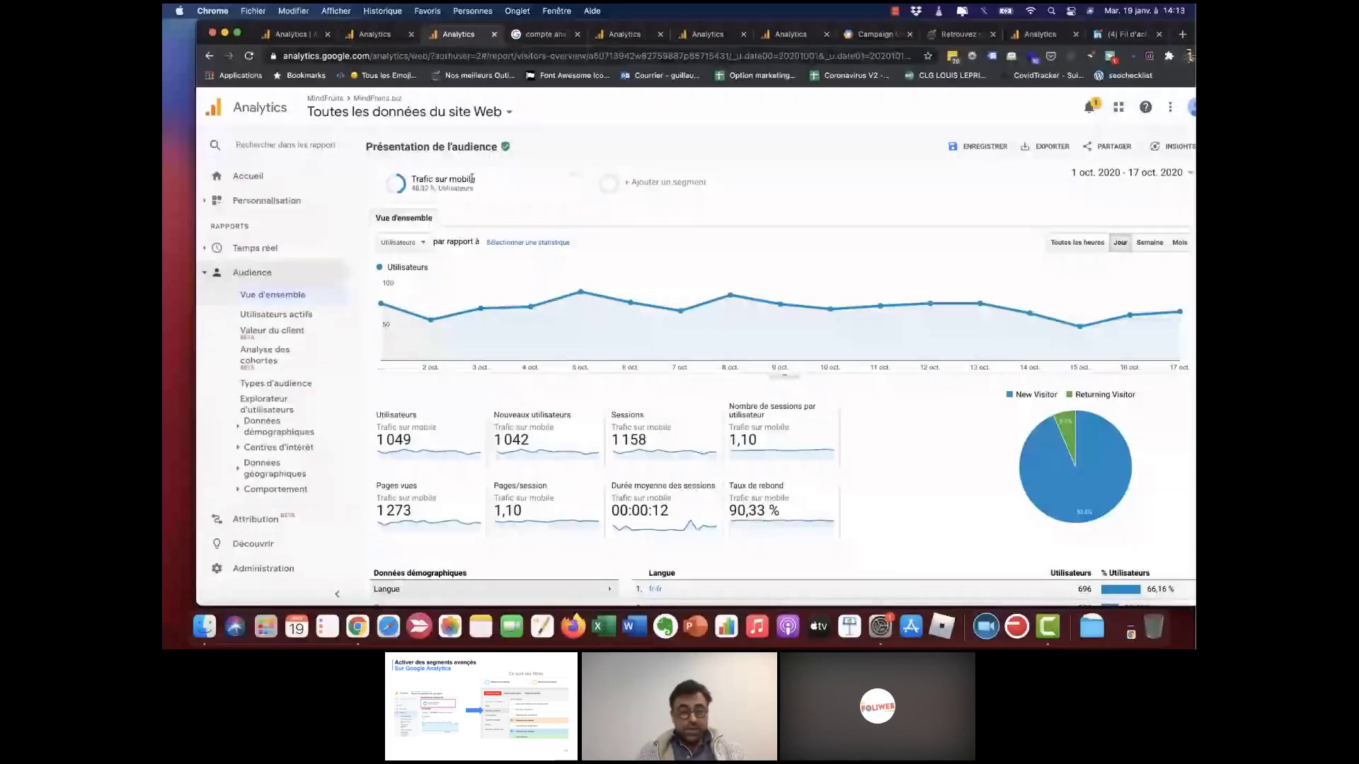
# - Reopen the system segments list and remove Trafic sur mobile from the selected segments
pyautogui.click(472, 179)
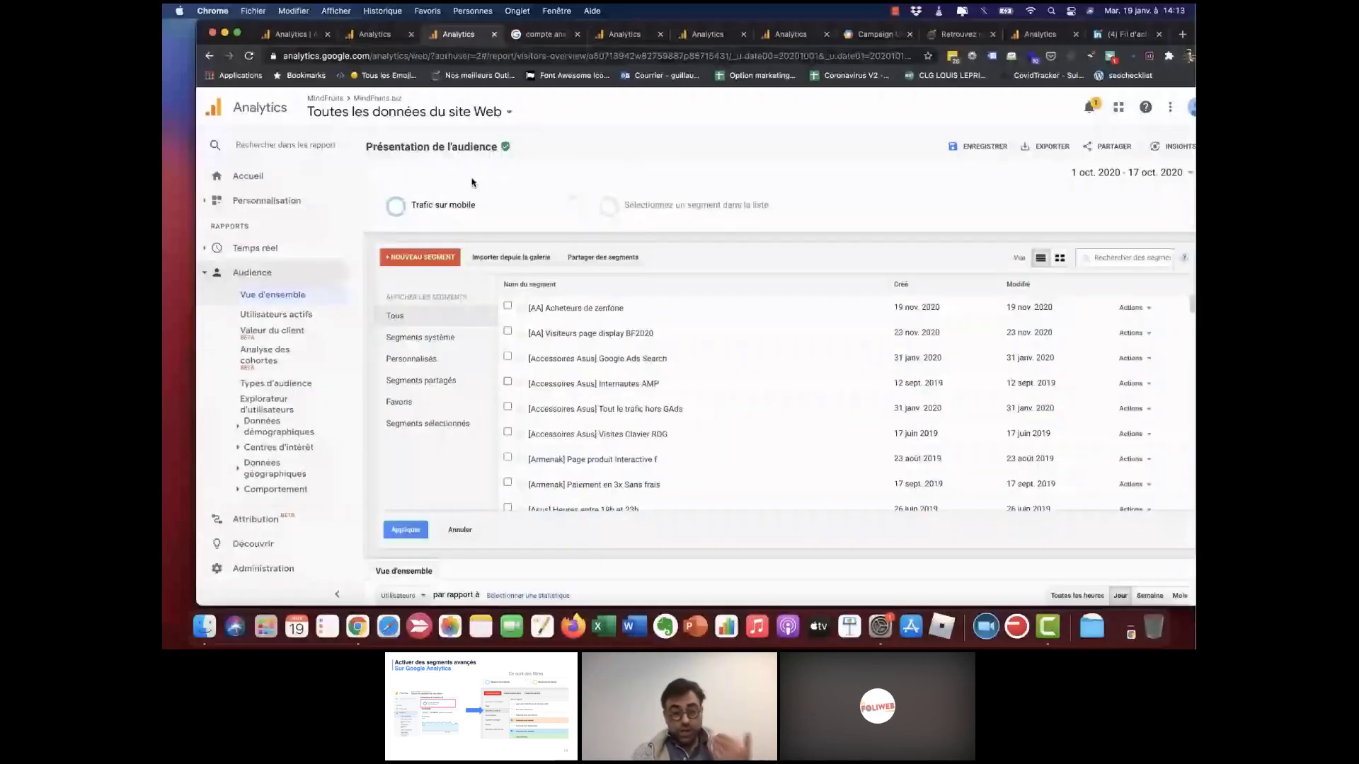
pyautogui.click(431, 339)
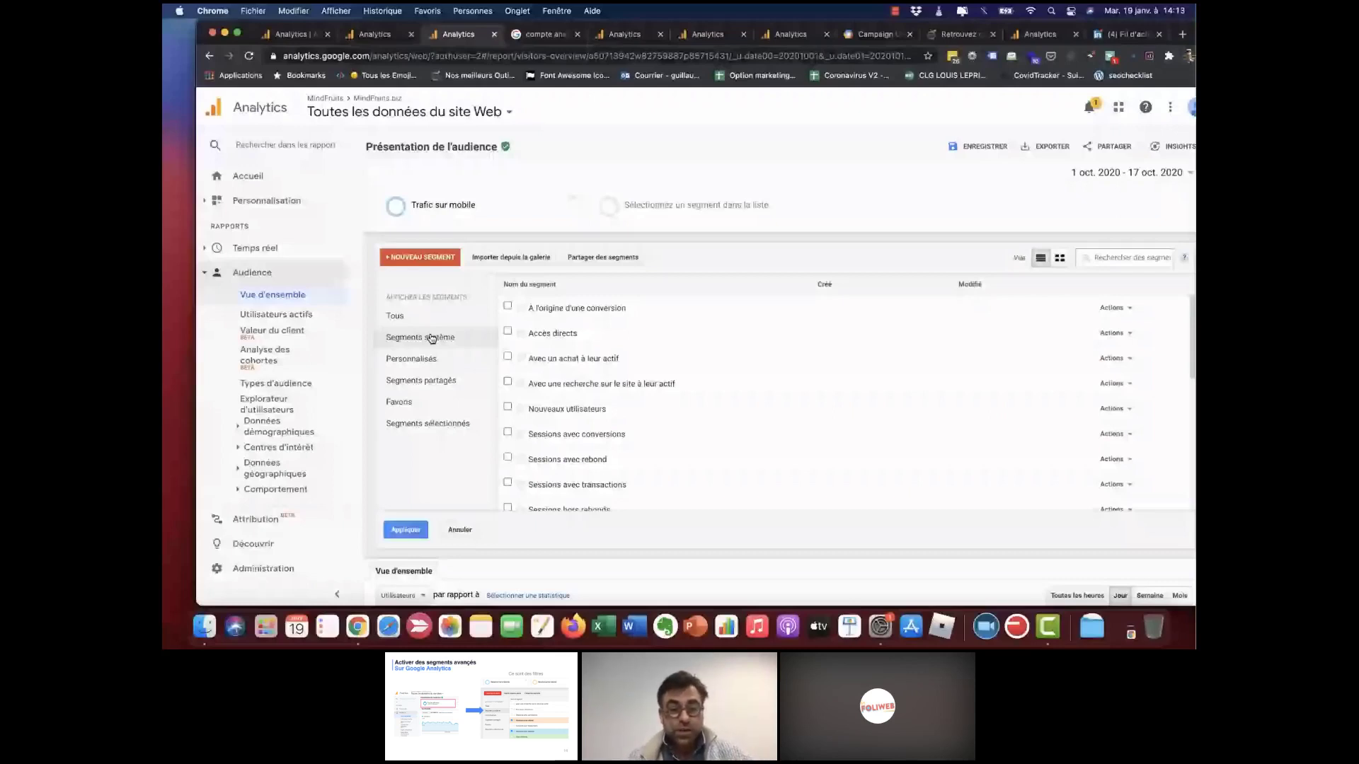
pyautogui.click(575, 200)
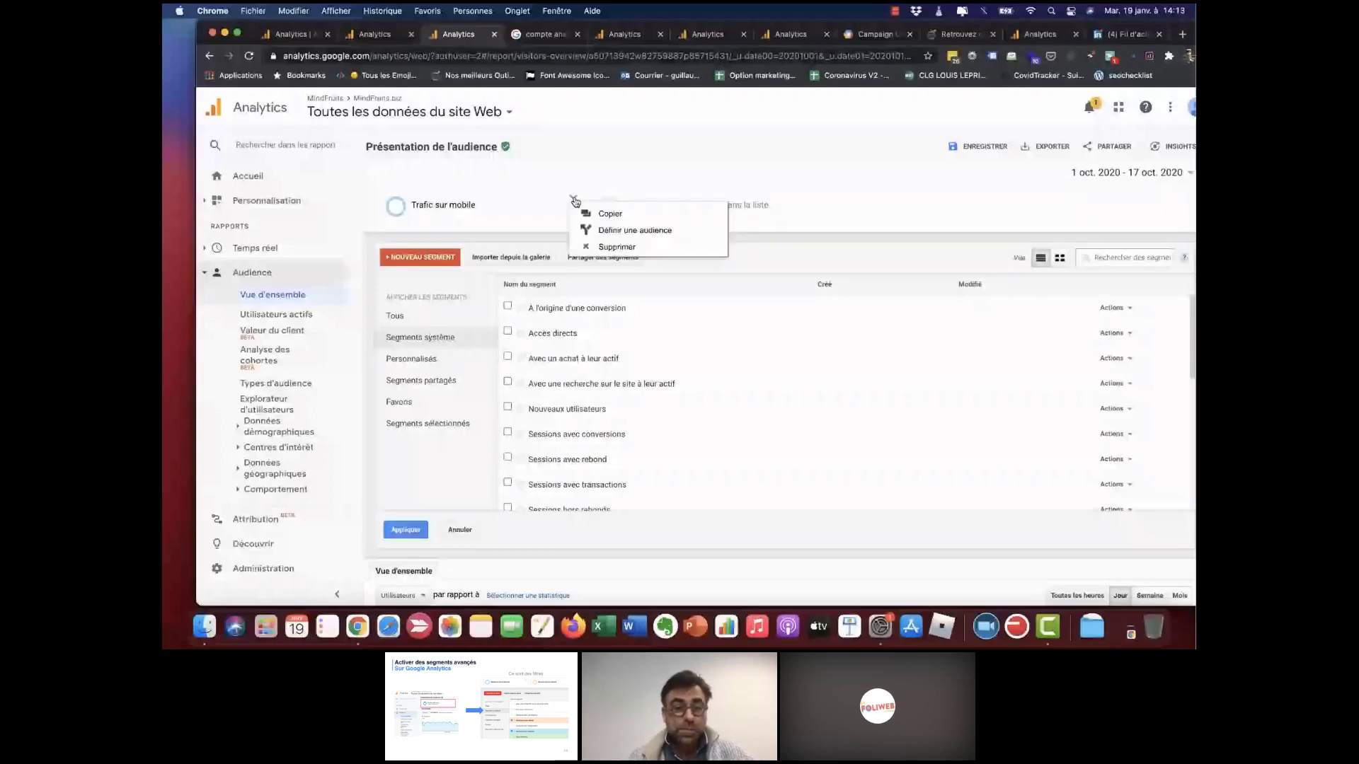
pyautogui.click(604, 247)
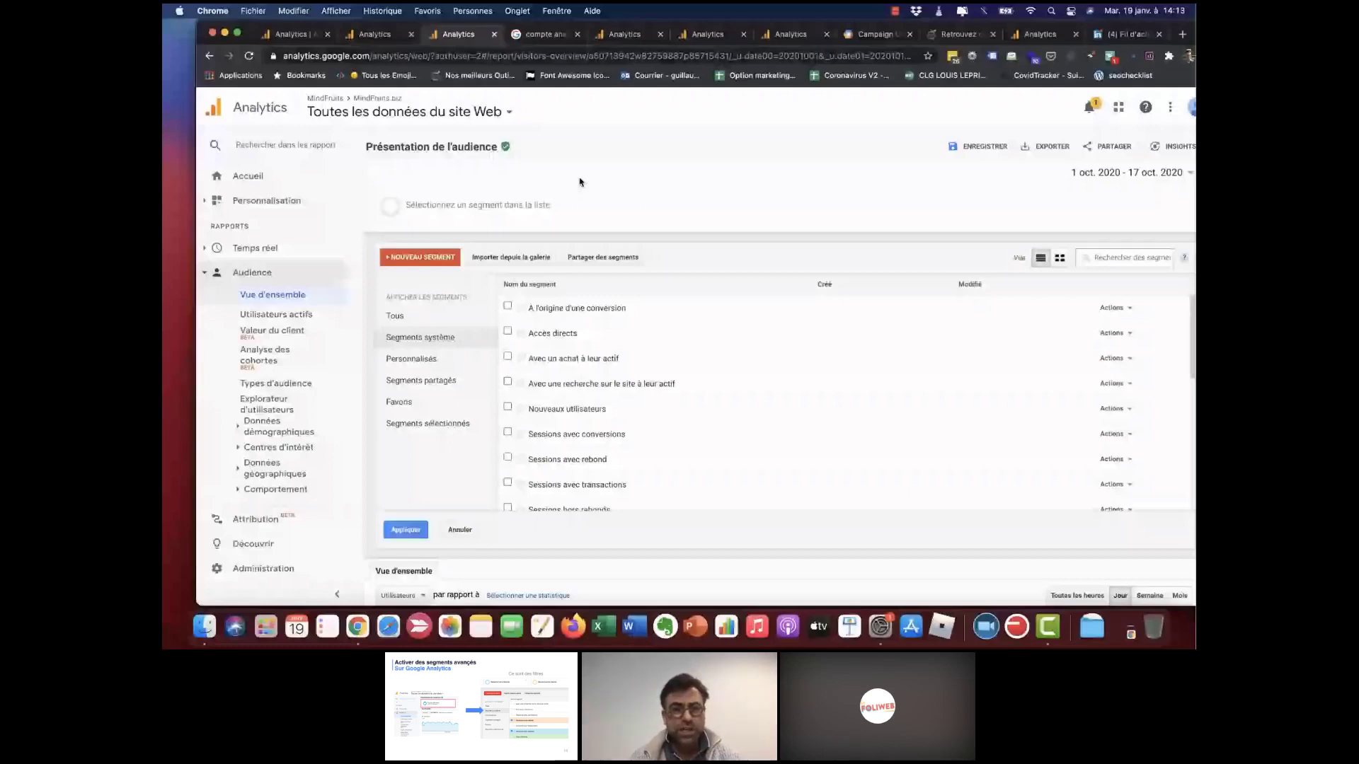
# - Compare the Google Merchandise Store audience overview for all users with the one for Sessions avec transactions
pyautogui.click(630, 39)
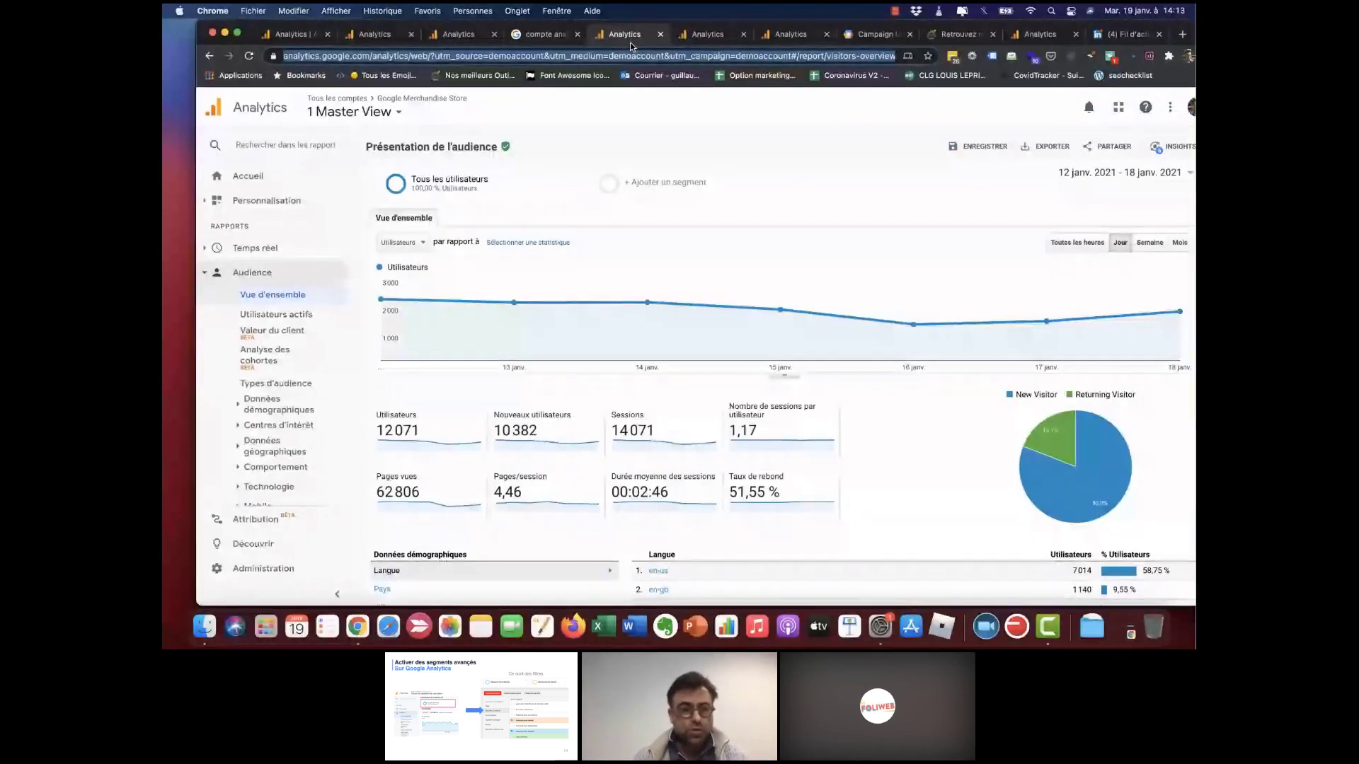
pyautogui.click(698, 41)
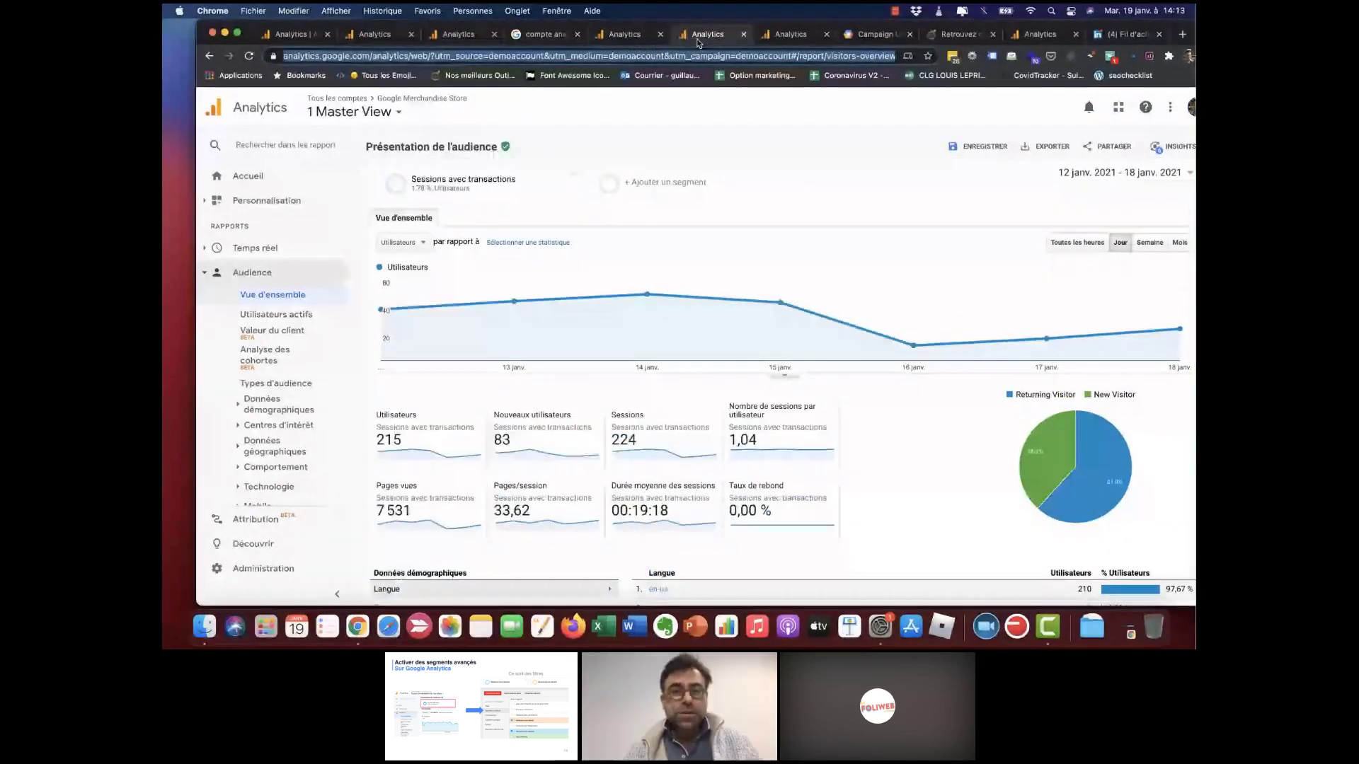
pyautogui.click(633, 37)
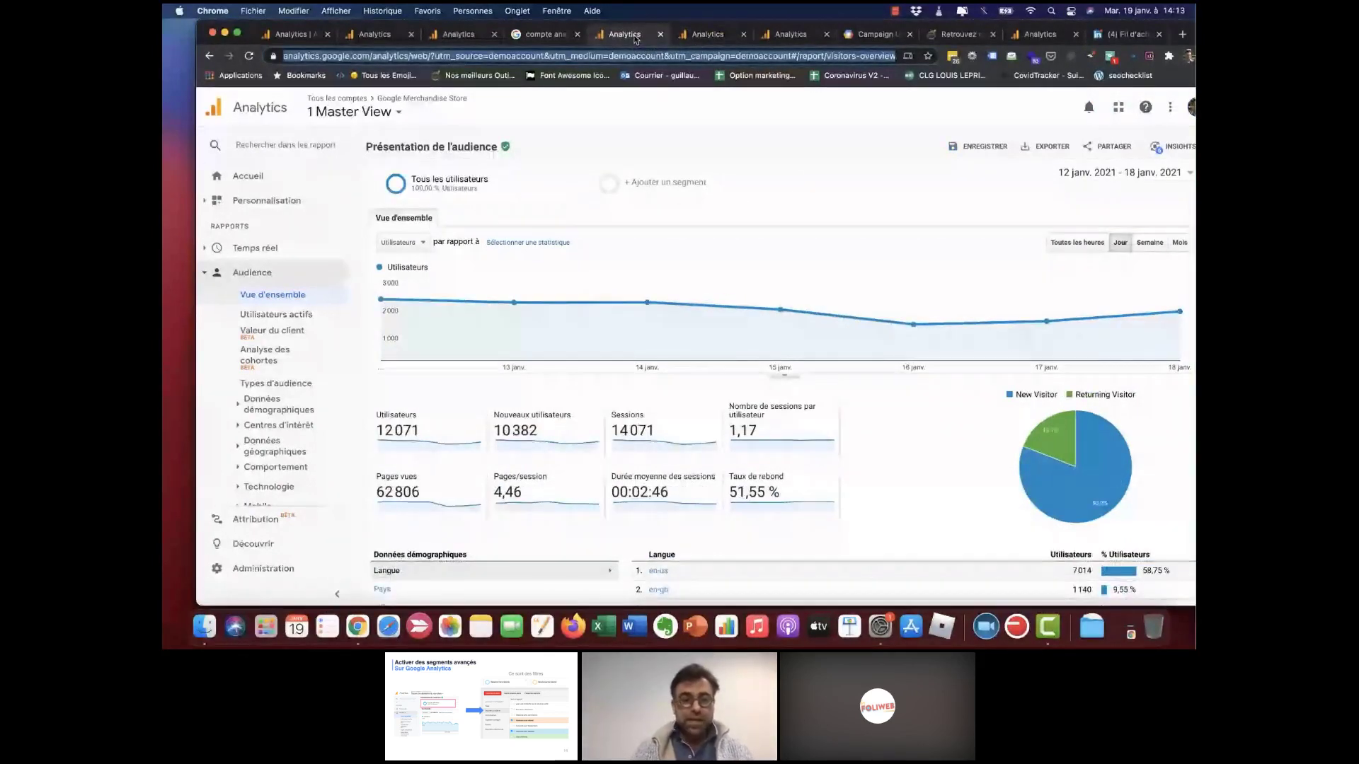
pyautogui.click(696, 41)
# - Check the definition of the system segment Sessions avec transactions and apply it to the Google Merchandise Store audience overview
pyautogui.click(559, 181)
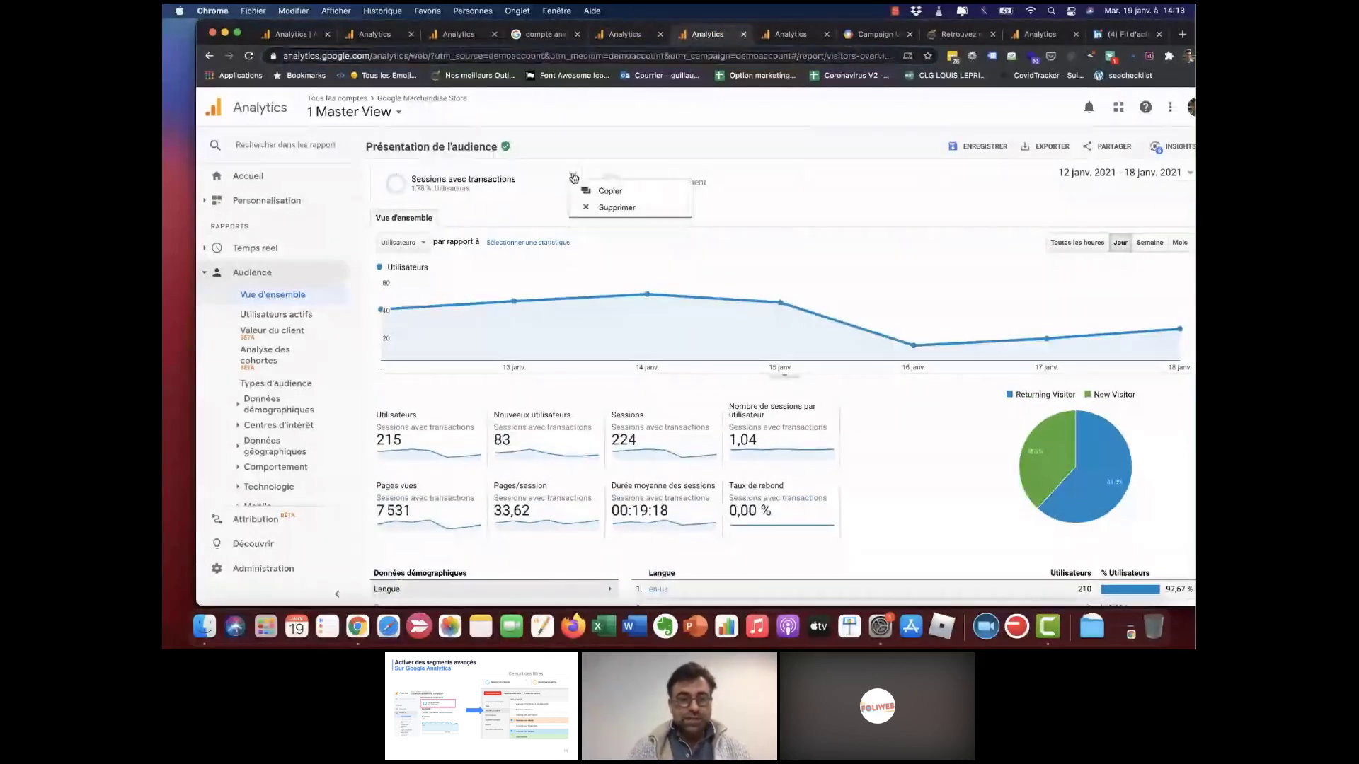
pyautogui.click(546, 182)
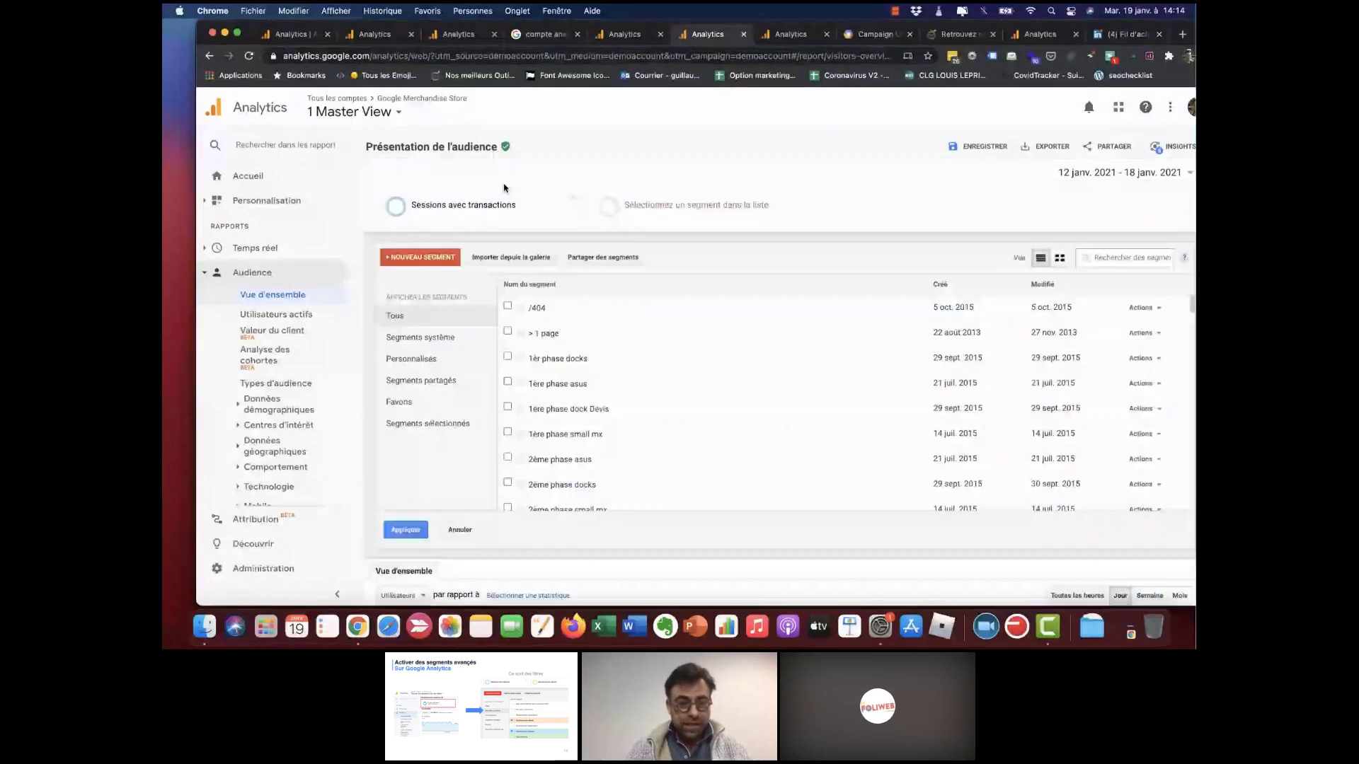
pyautogui.click(440, 338)
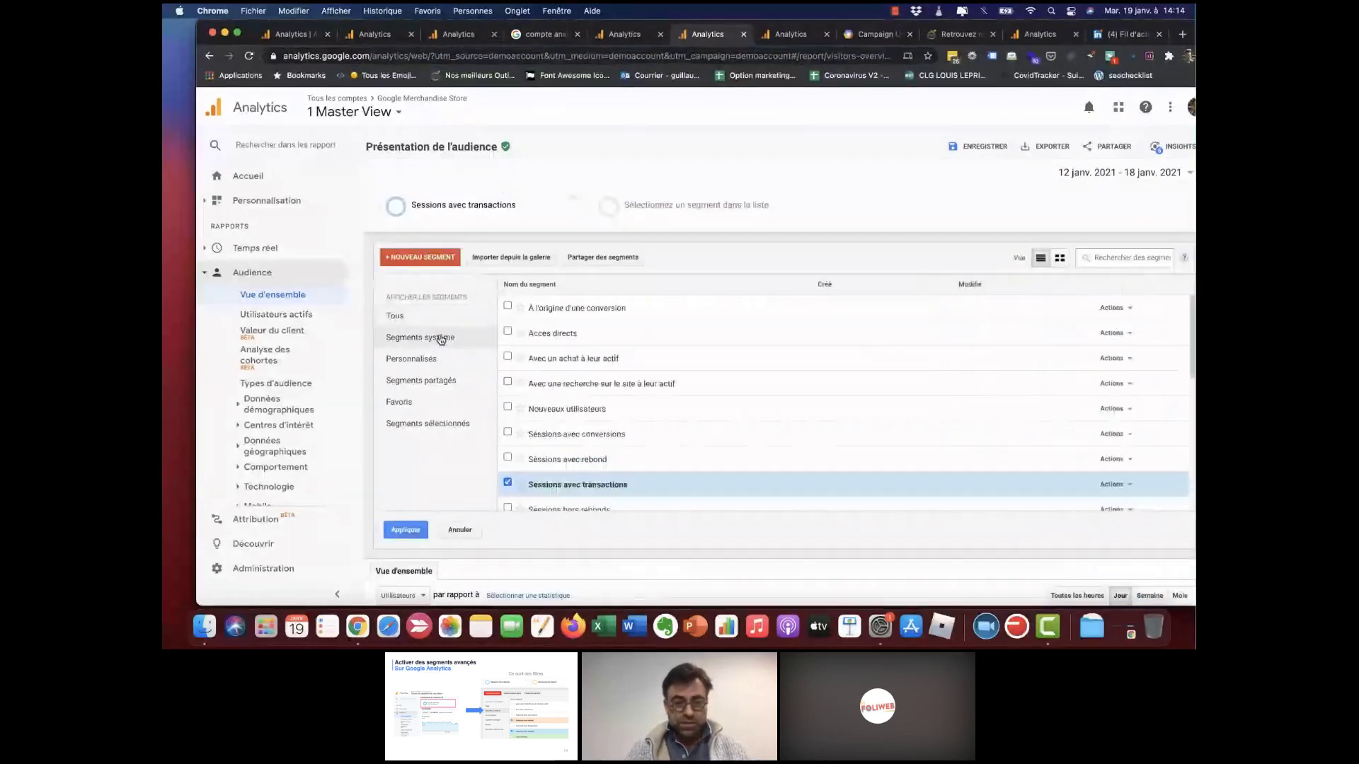
pyautogui.moveTo(587, 485)
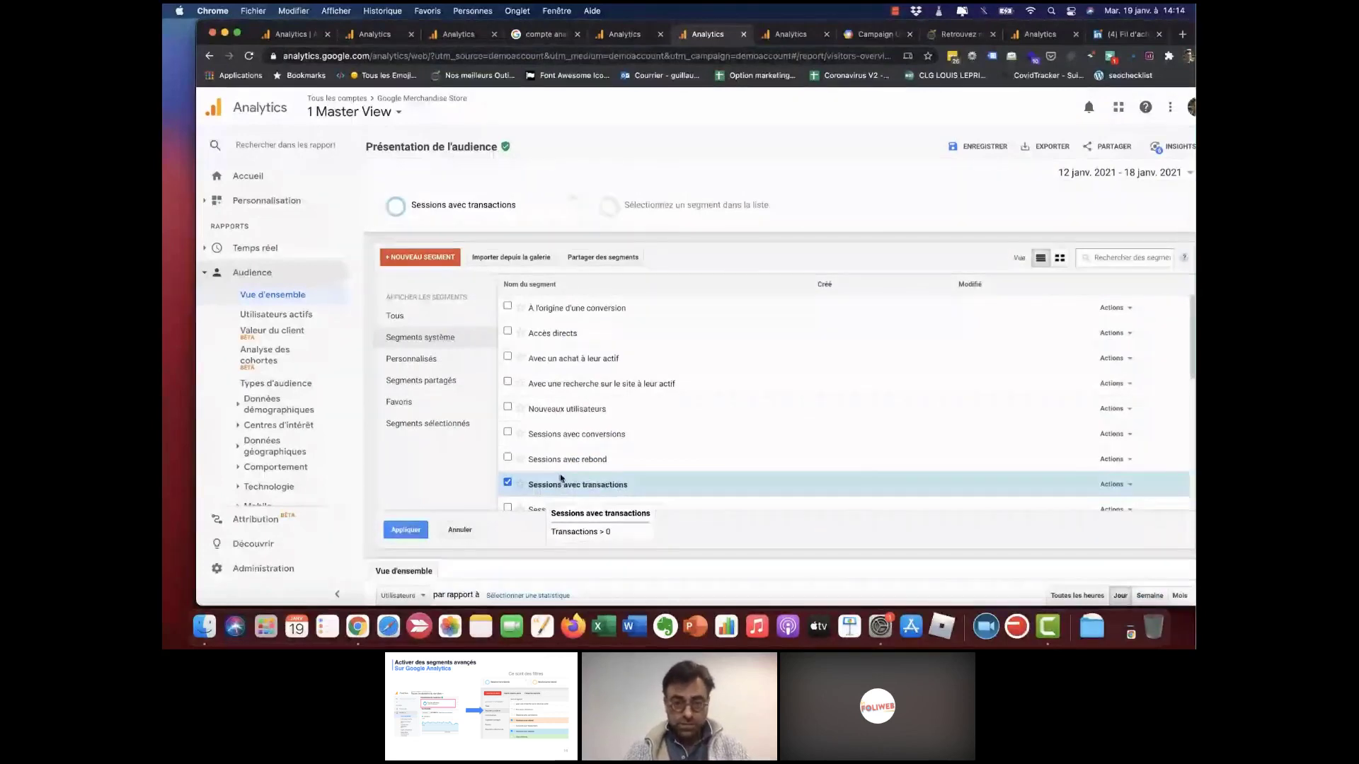
pyautogui.click(398, 530)
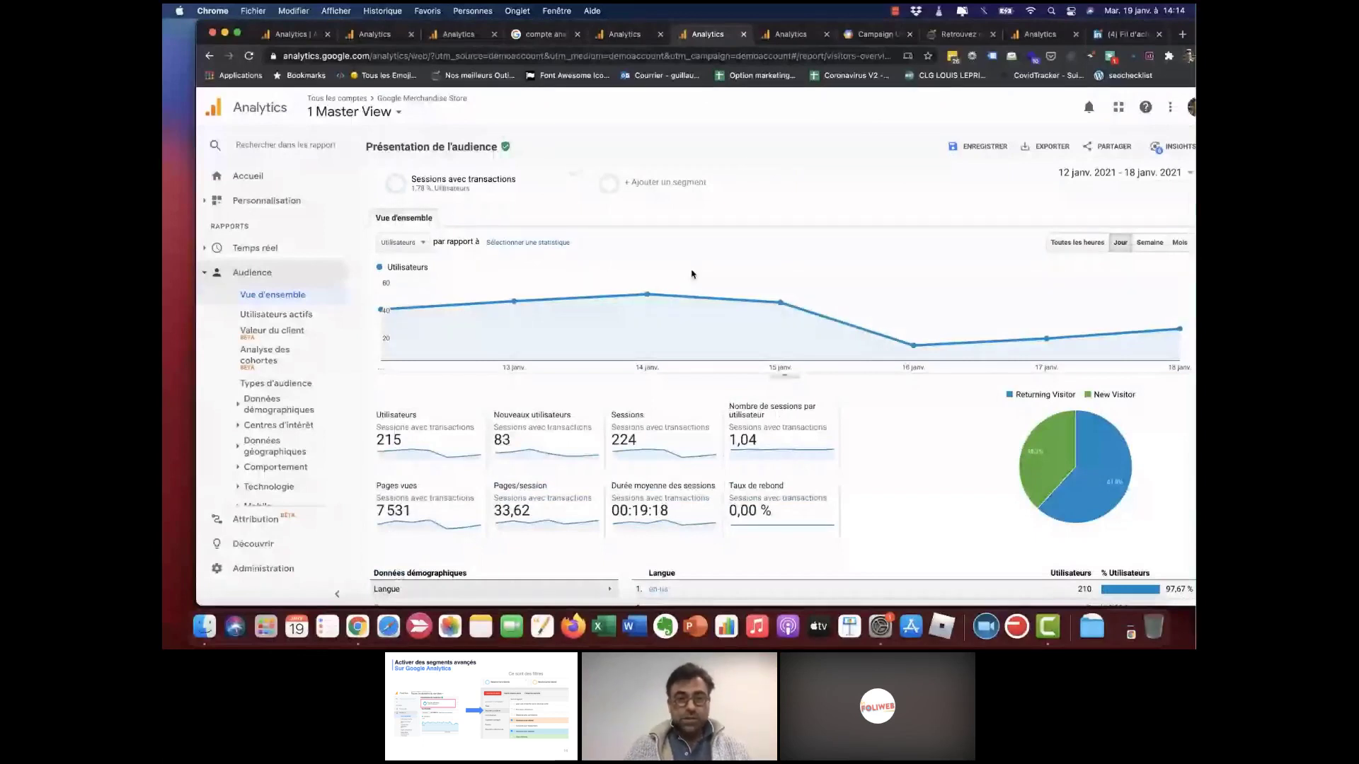
# - Open the Mobile overview report for all users of the Google Merchandise Store and dismiss the main dimensions tip
pyautogui.click(633, 34)
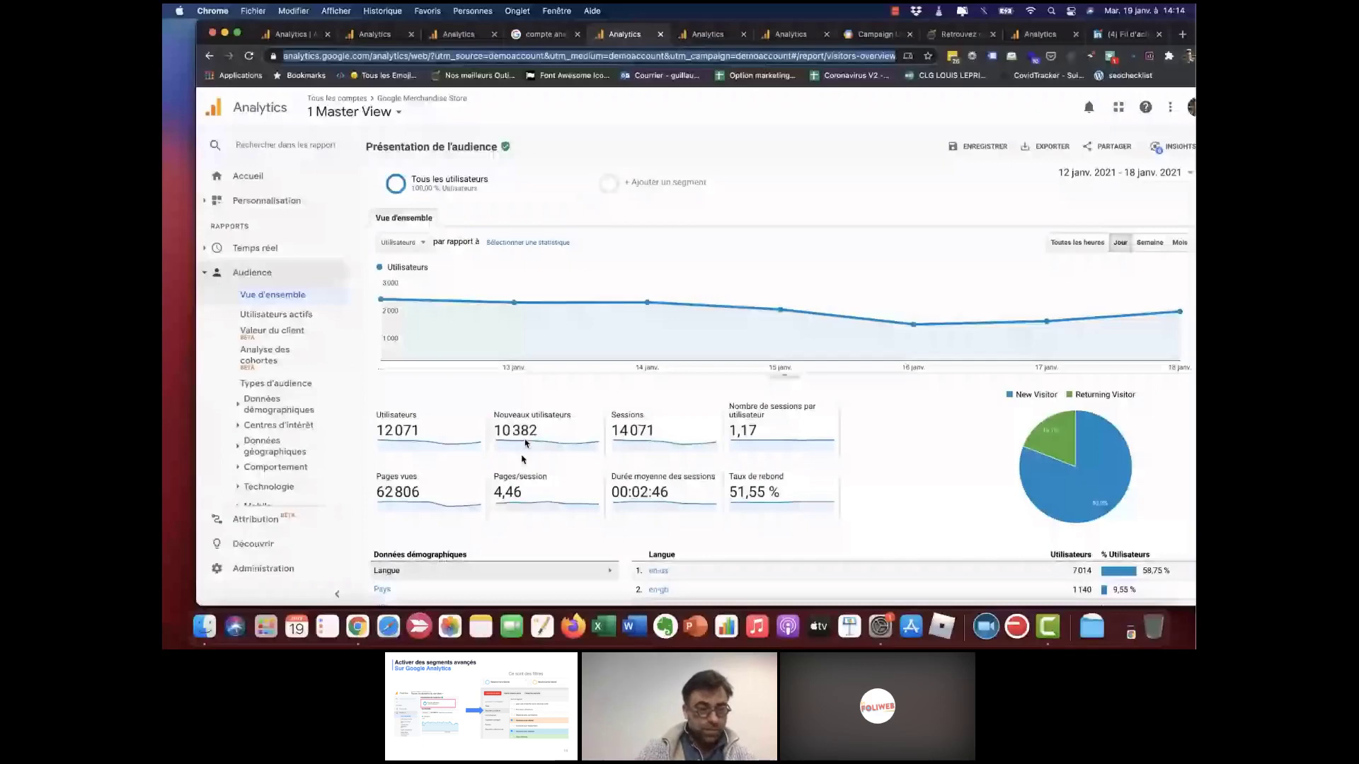
pyautogui.scroll(-4, 303, 355)
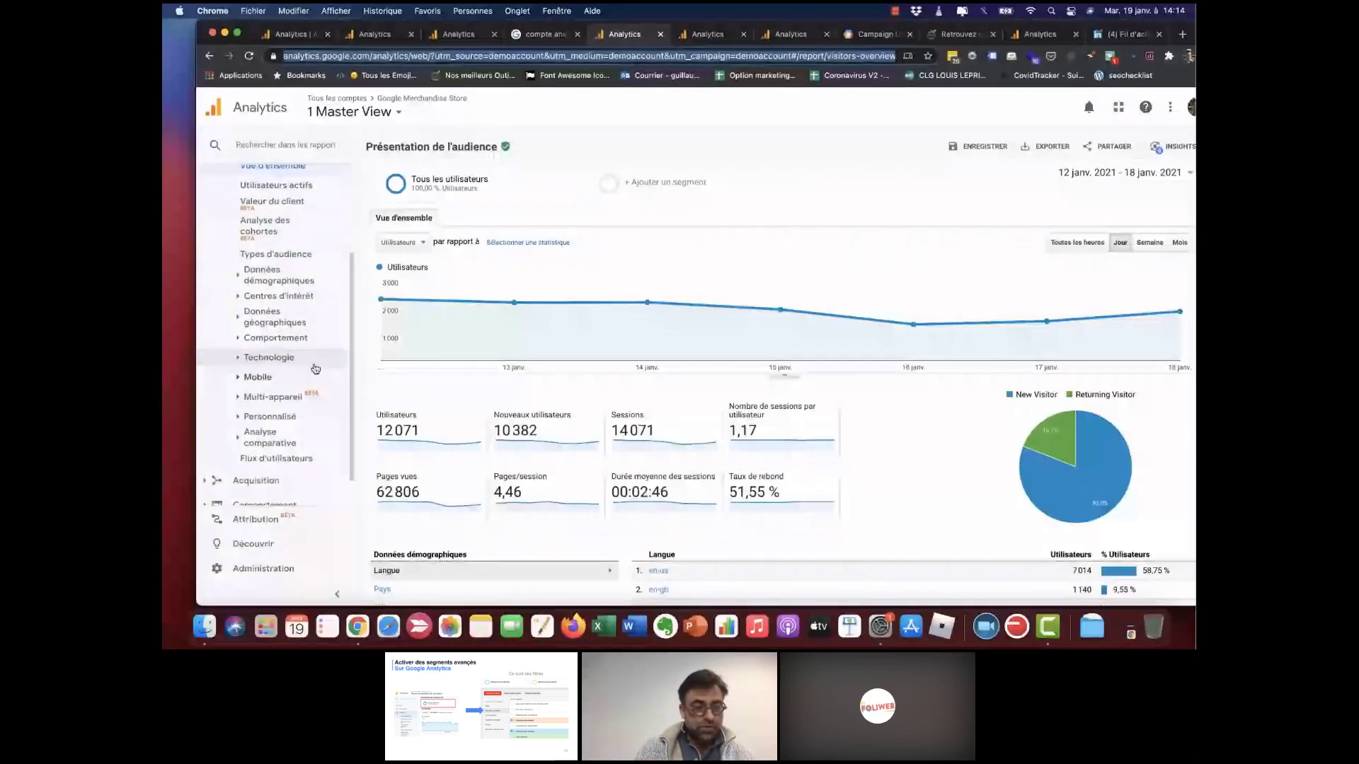
pyautogui.click(310, 376)
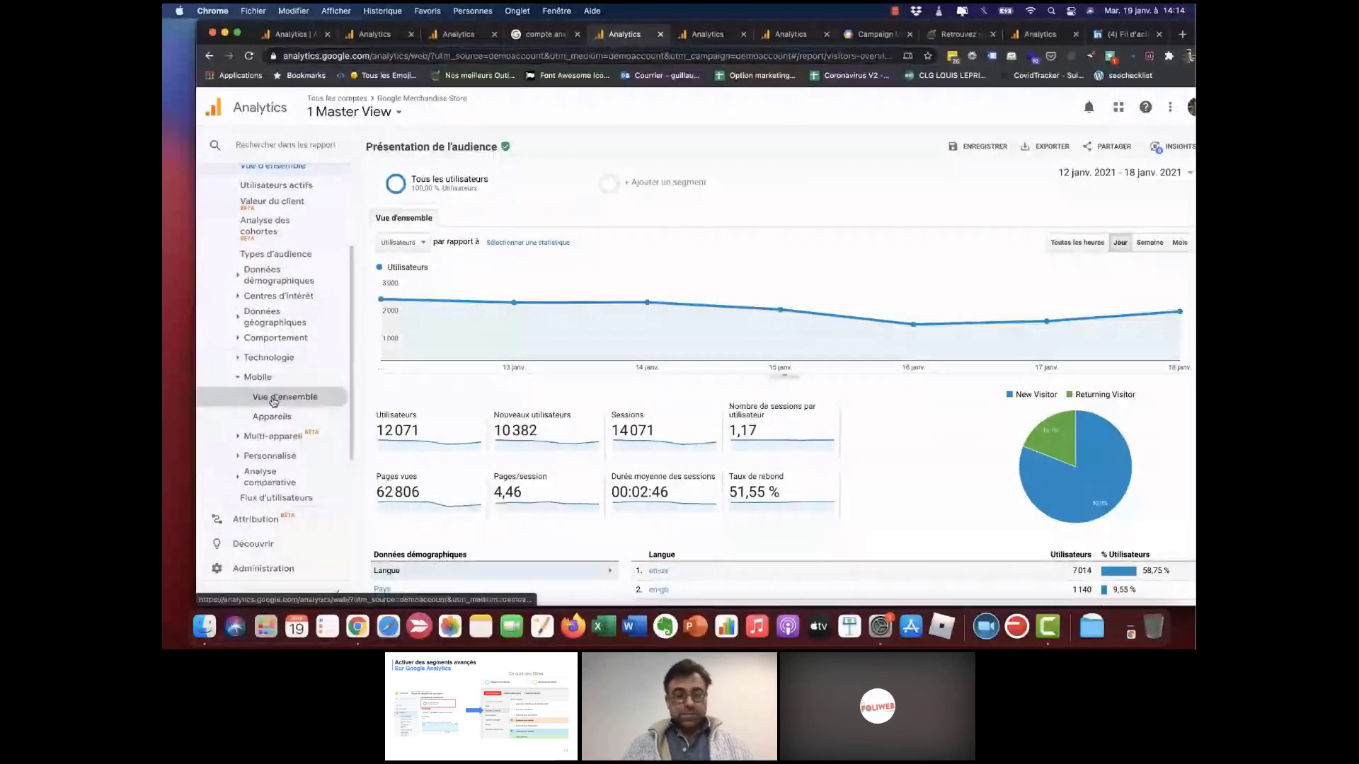
pyautogui.click(273, 398)
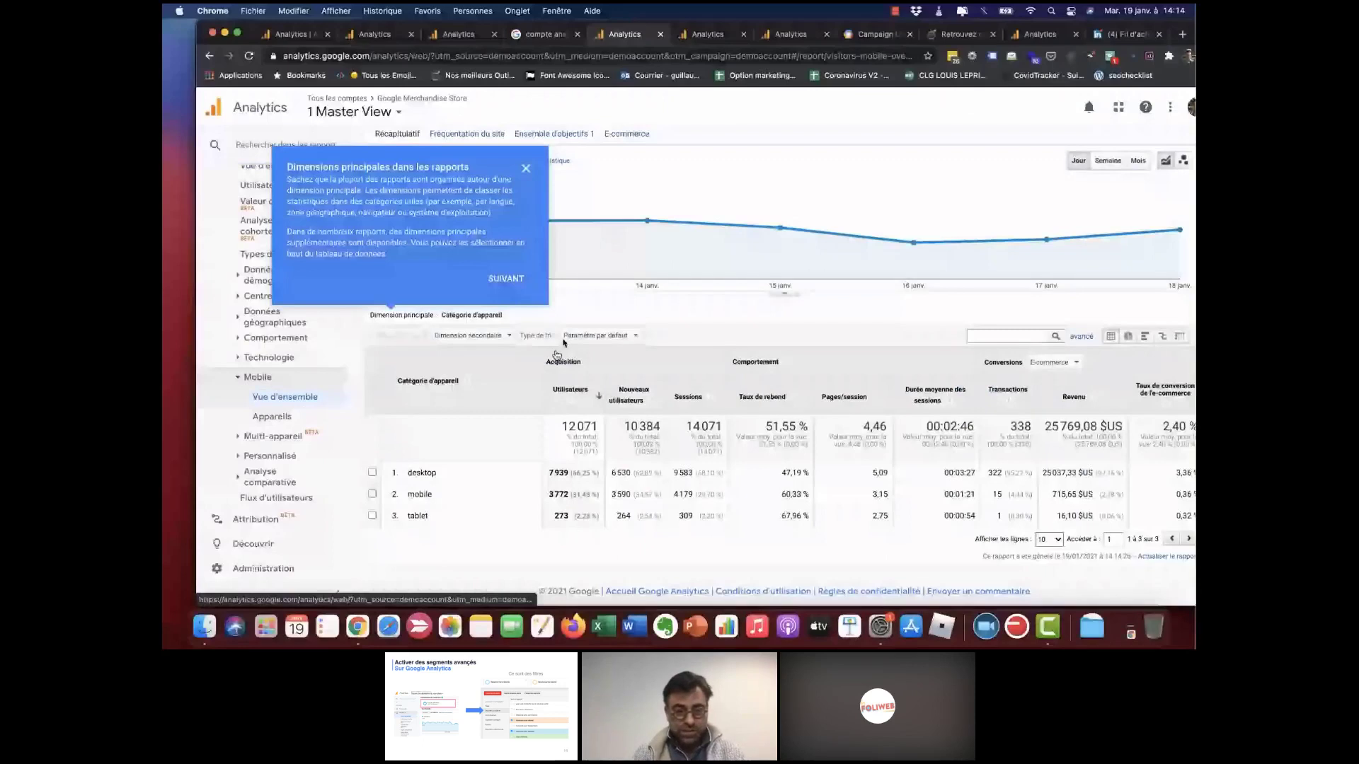
pyautogui.click(557, 354)
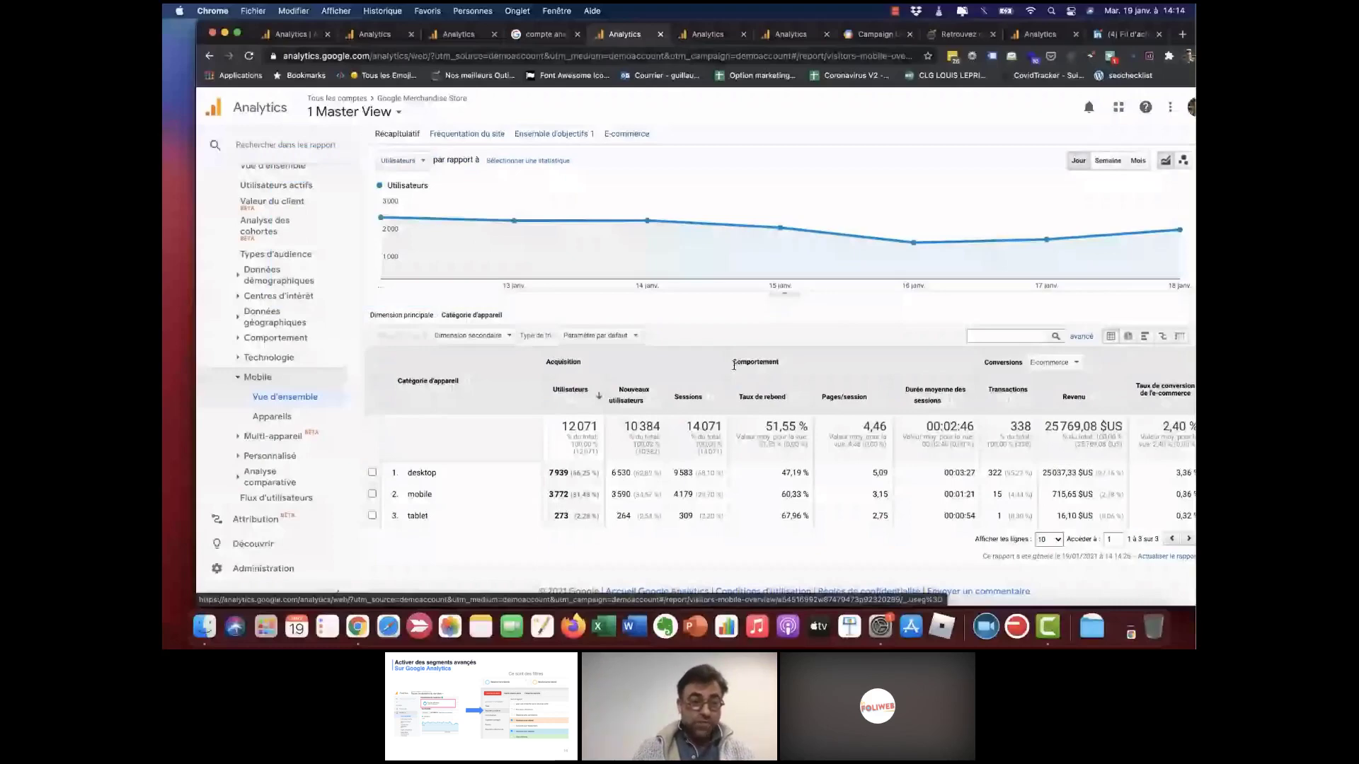
# - Open the Mobile overview report for the Sessions avec transactions segment and shift the browser window so the whole report fits
pyautogui.hotkey('ctrl', 'Tab')
pyautogui.click(271, 347)
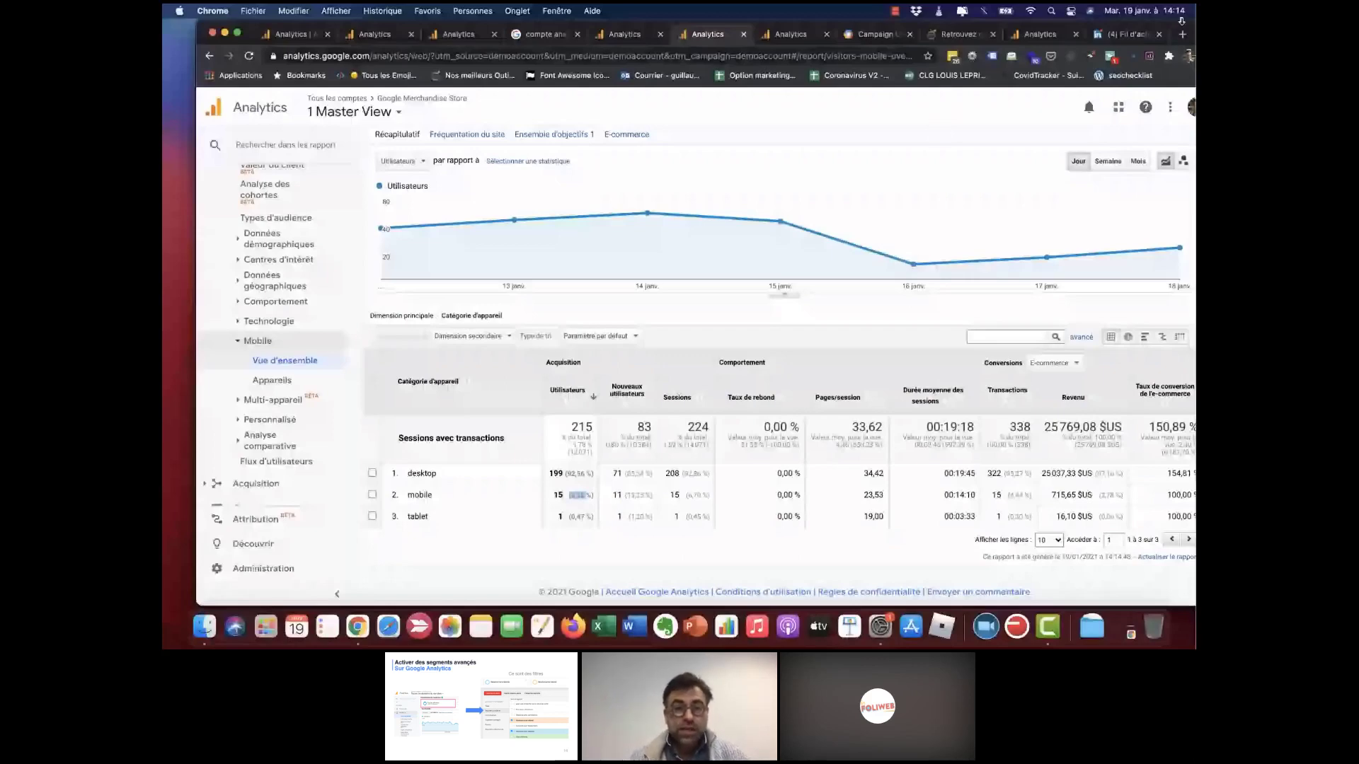
pyautogui.moveTo(640, 66); pyautogui.dragTo(608, 67)
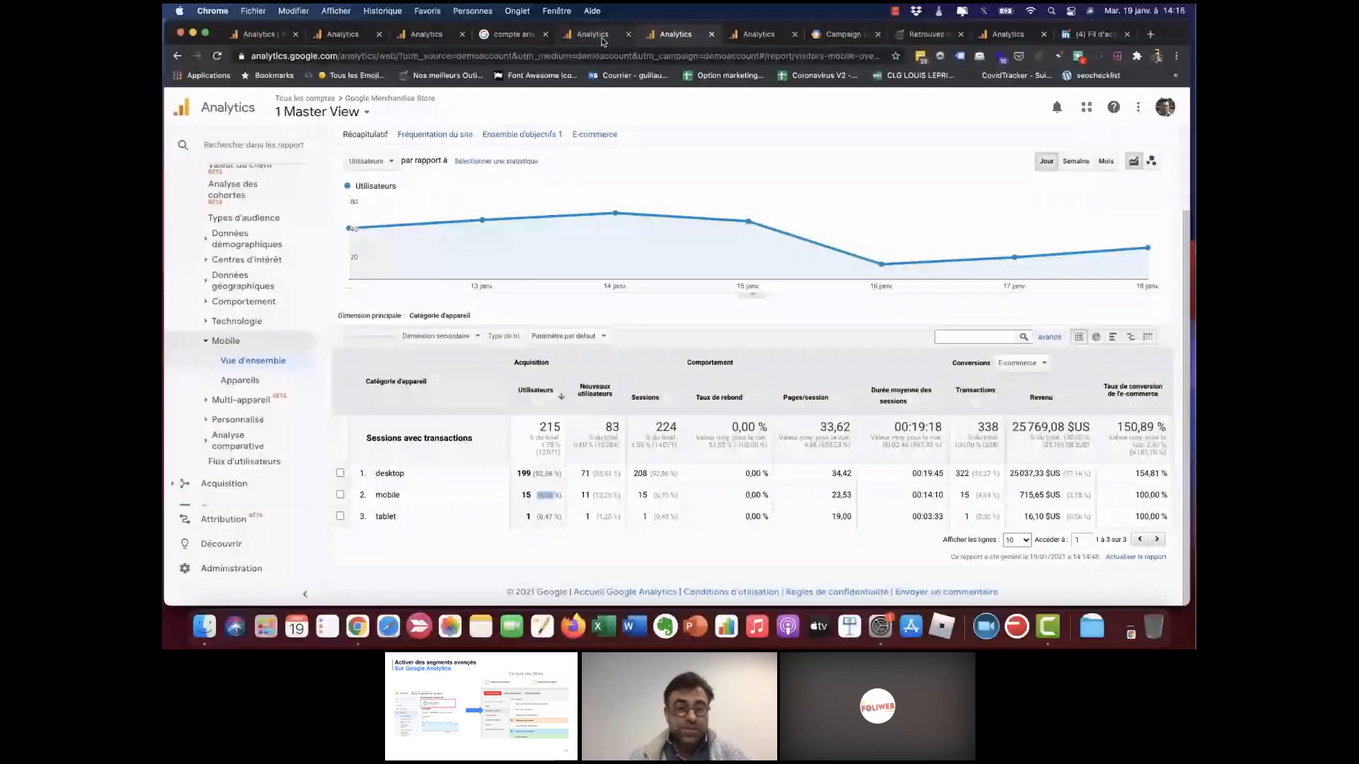
# - Replace the Tous les utilisateurs segment of the Mobile overview report with the system segments Sessions avec rebond and Sessions hors rebonds
pyautogui.click(603, 42)
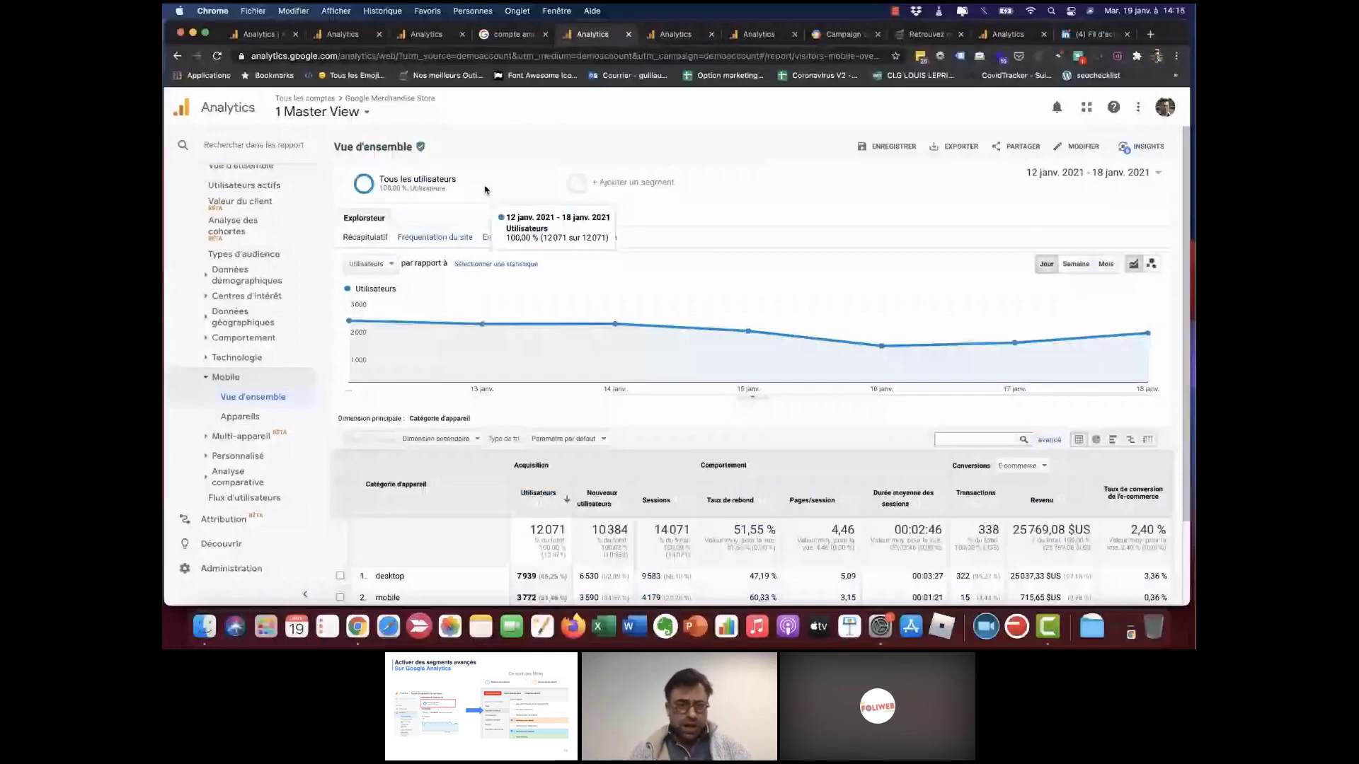
pyautogui.click(486, 190)
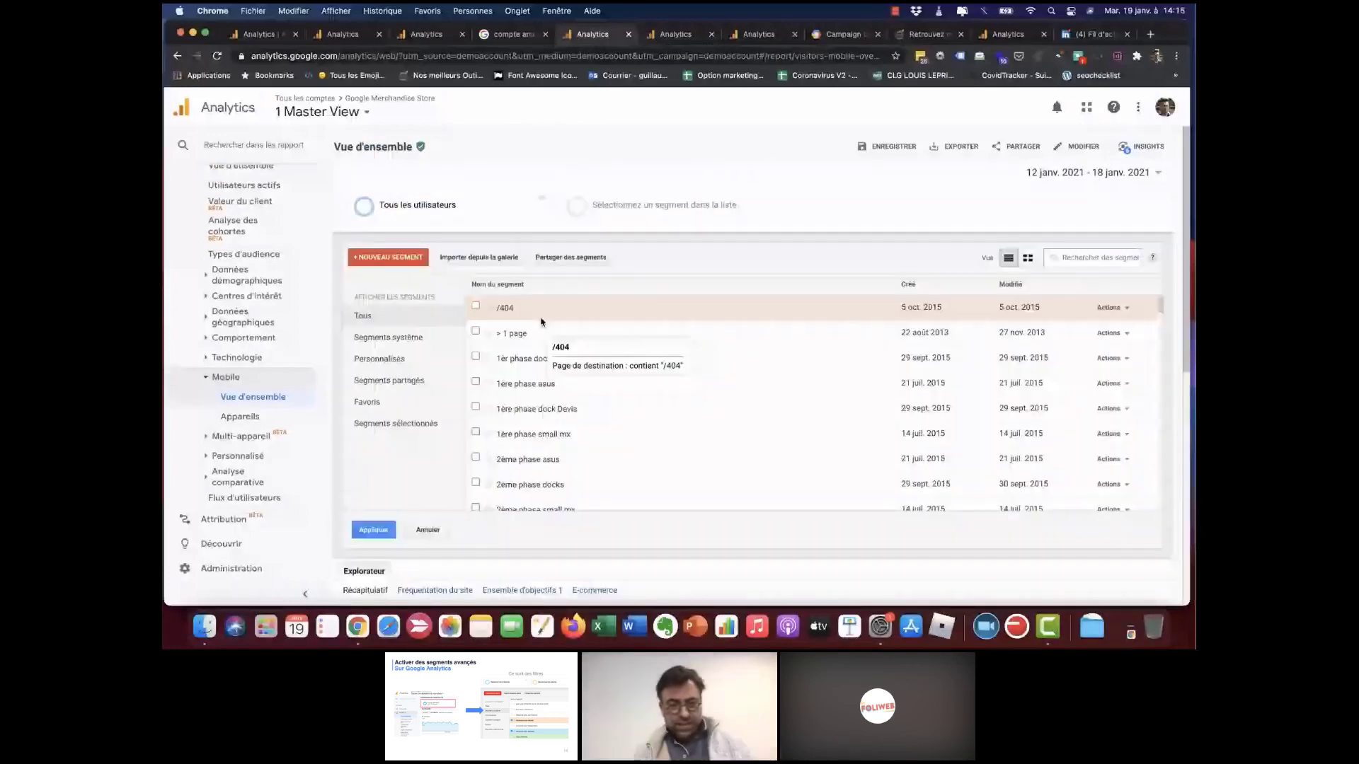
pyautogui.click(388, 337)
pyautogui.scroll(-3, 478, 425)
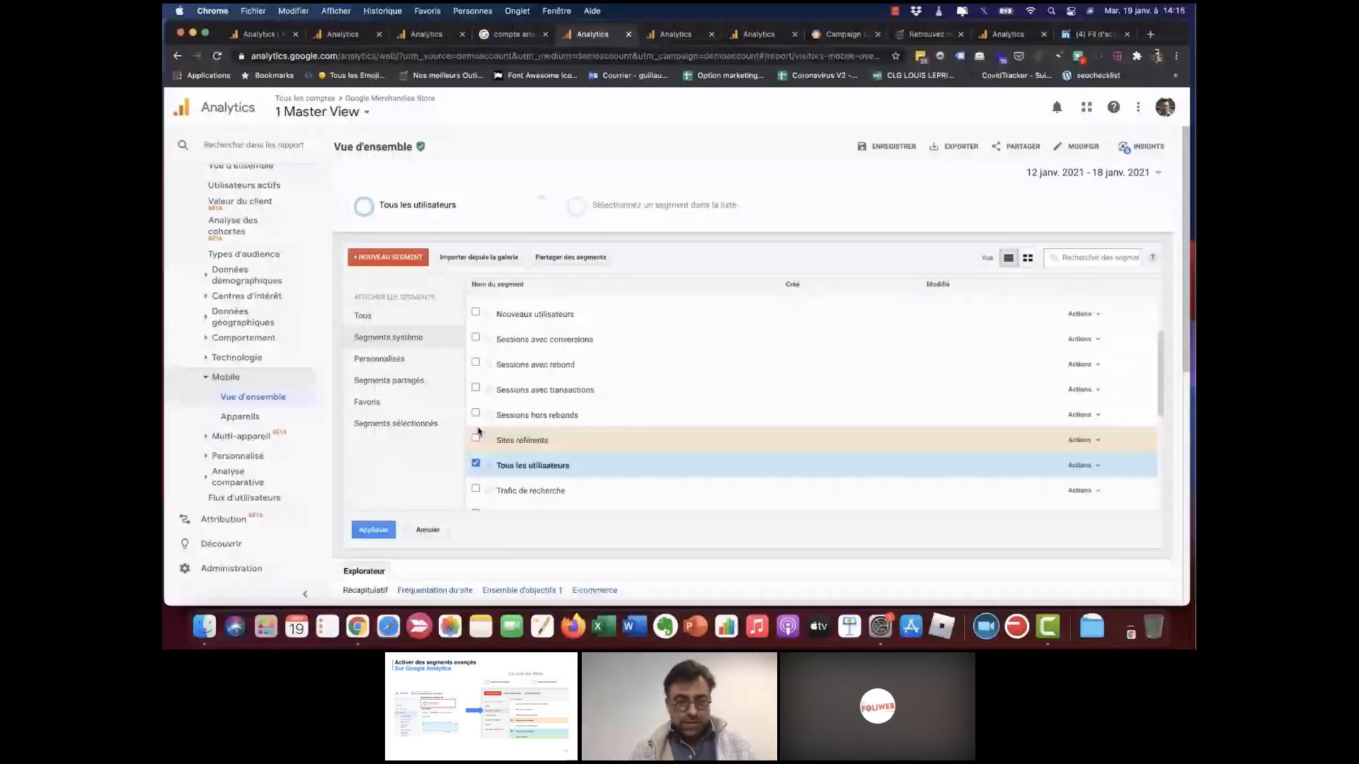
pyautogui.click(476, 463)
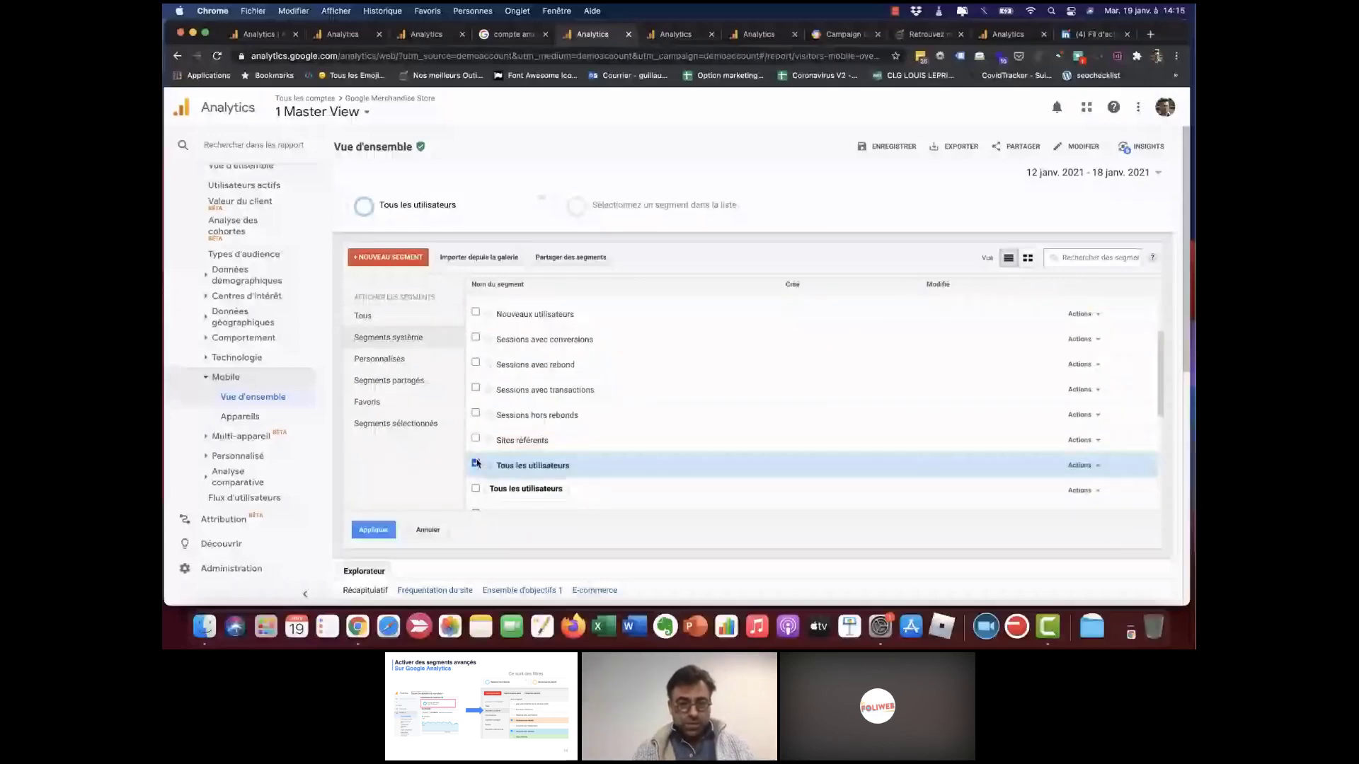
pyautogui.click(477, 463)
pyautogui.click(475, 362)
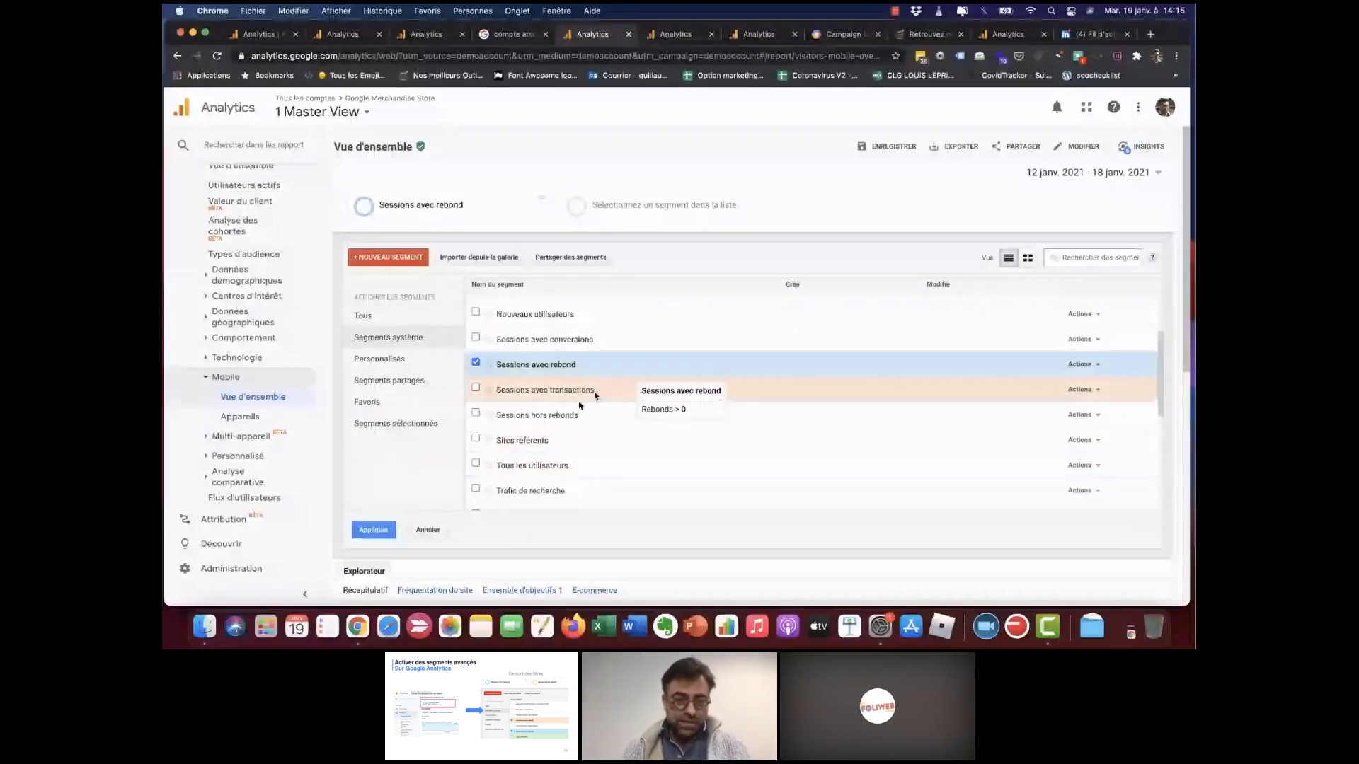
pyautogui.click(475, 414)
pyautogui.click(380, 529)
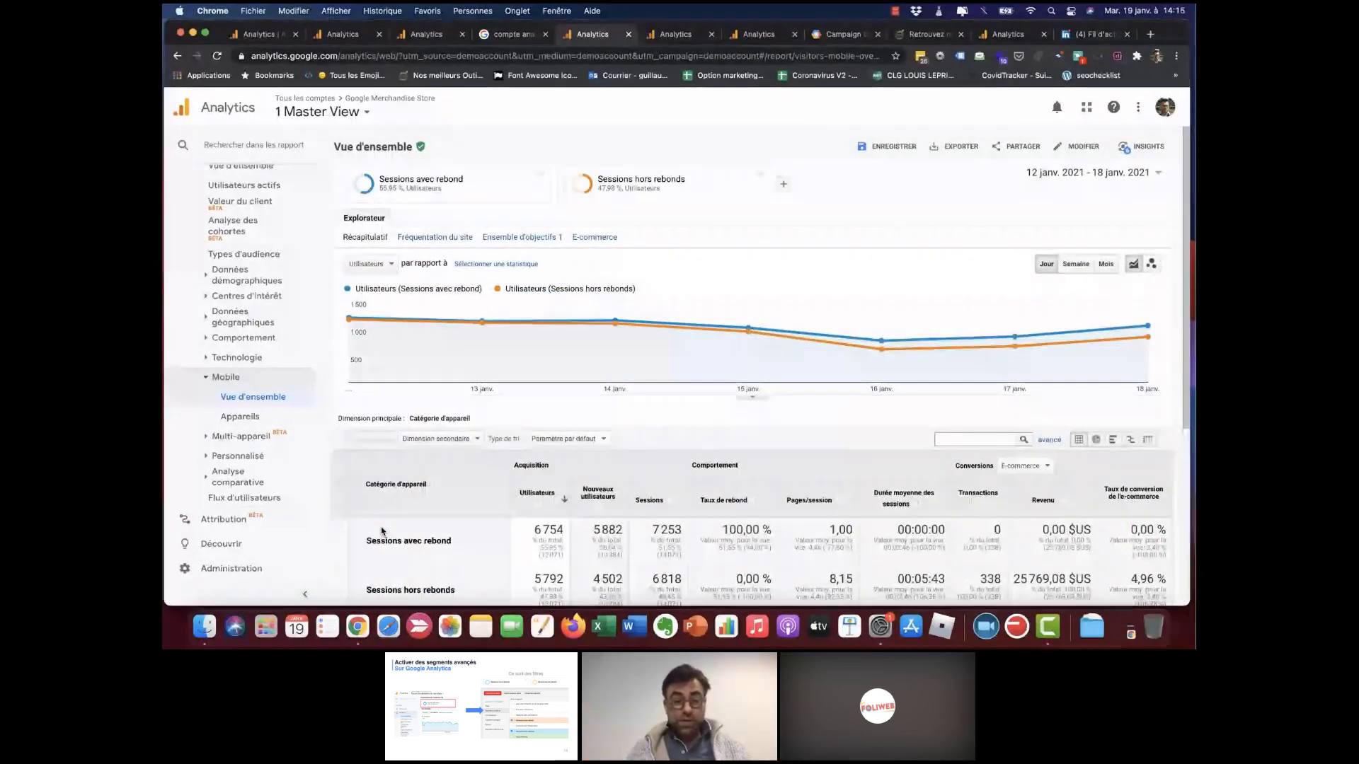
# - Compare the Sessions avec rebond and Sessions hors rebonds figures for each device category in the Mobile overview report
pyautogui.scroll(-5, 501, 466)
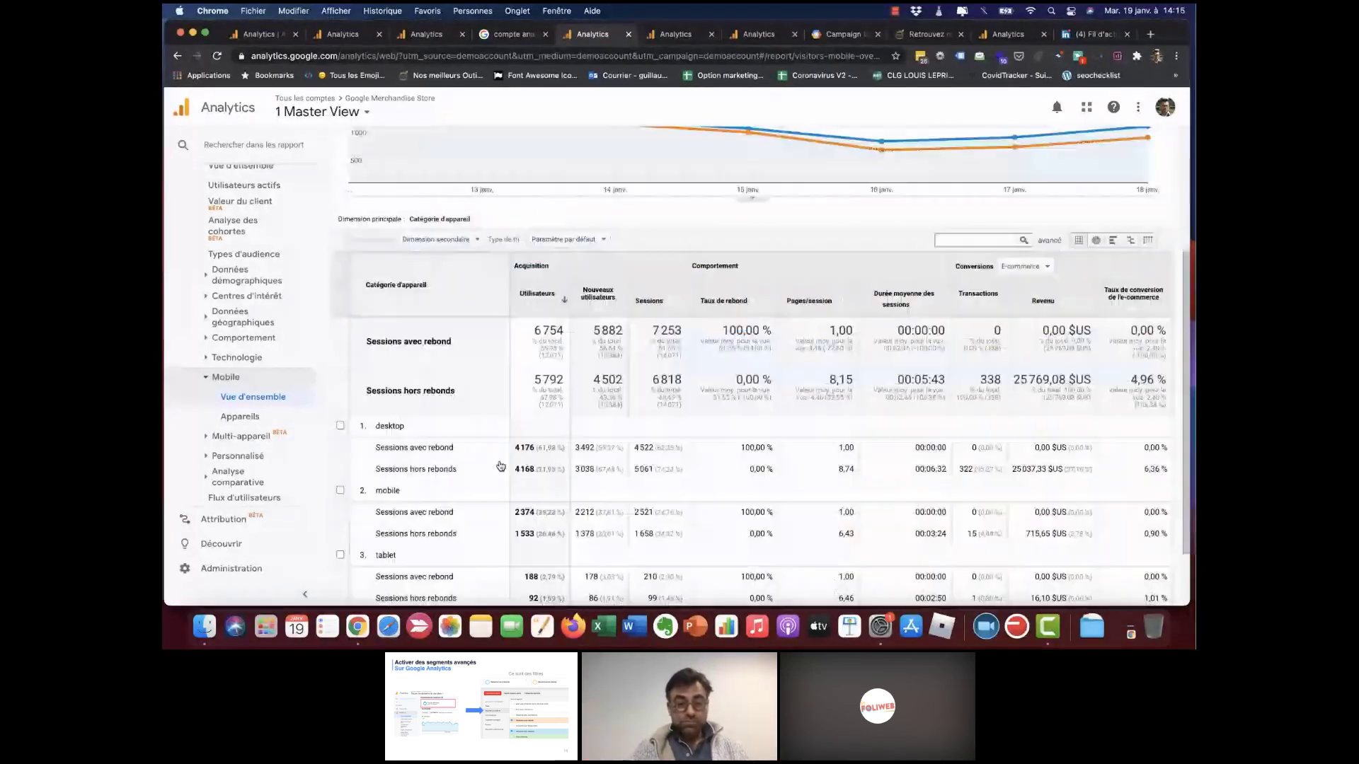
pyautogui.scroll(3, 501, 465)
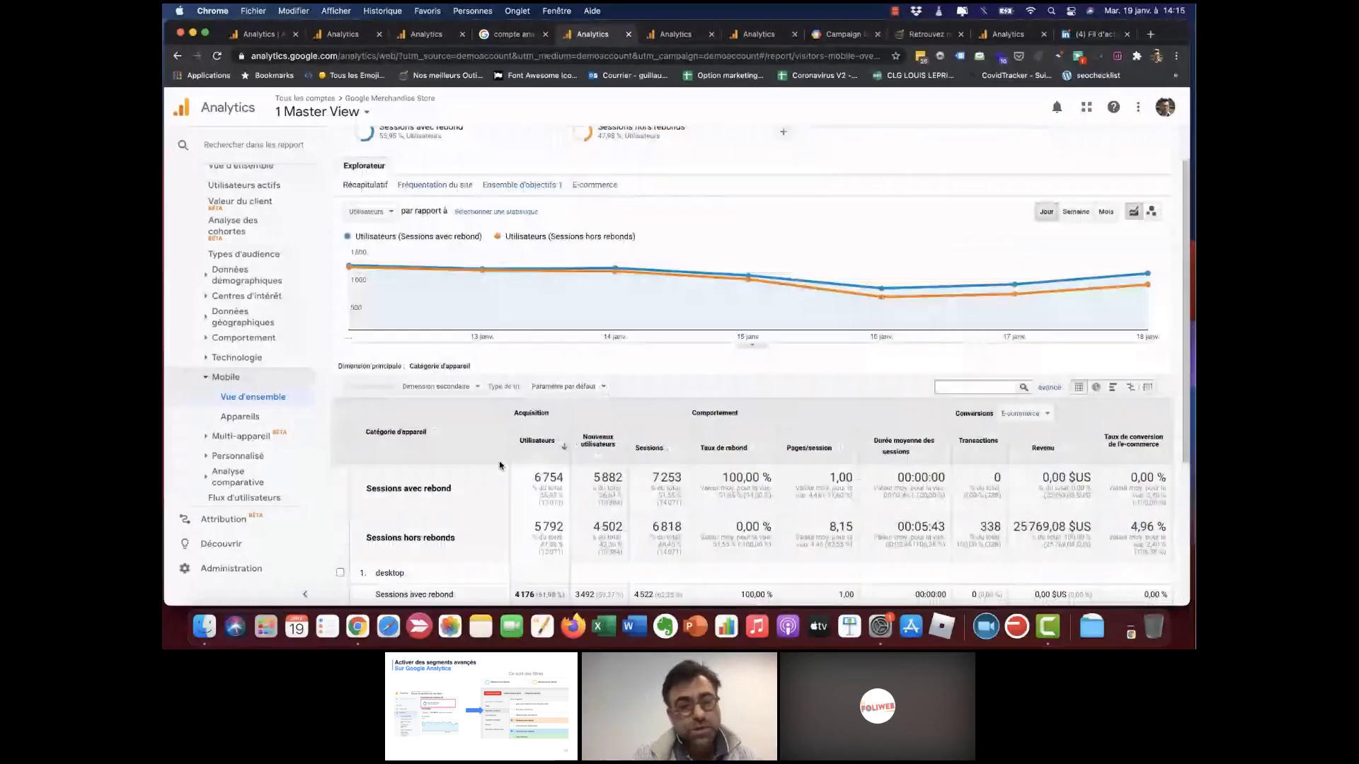
pyautogui.scroll(1, 501, 466)
pyautogui.moveTo(485, 192)
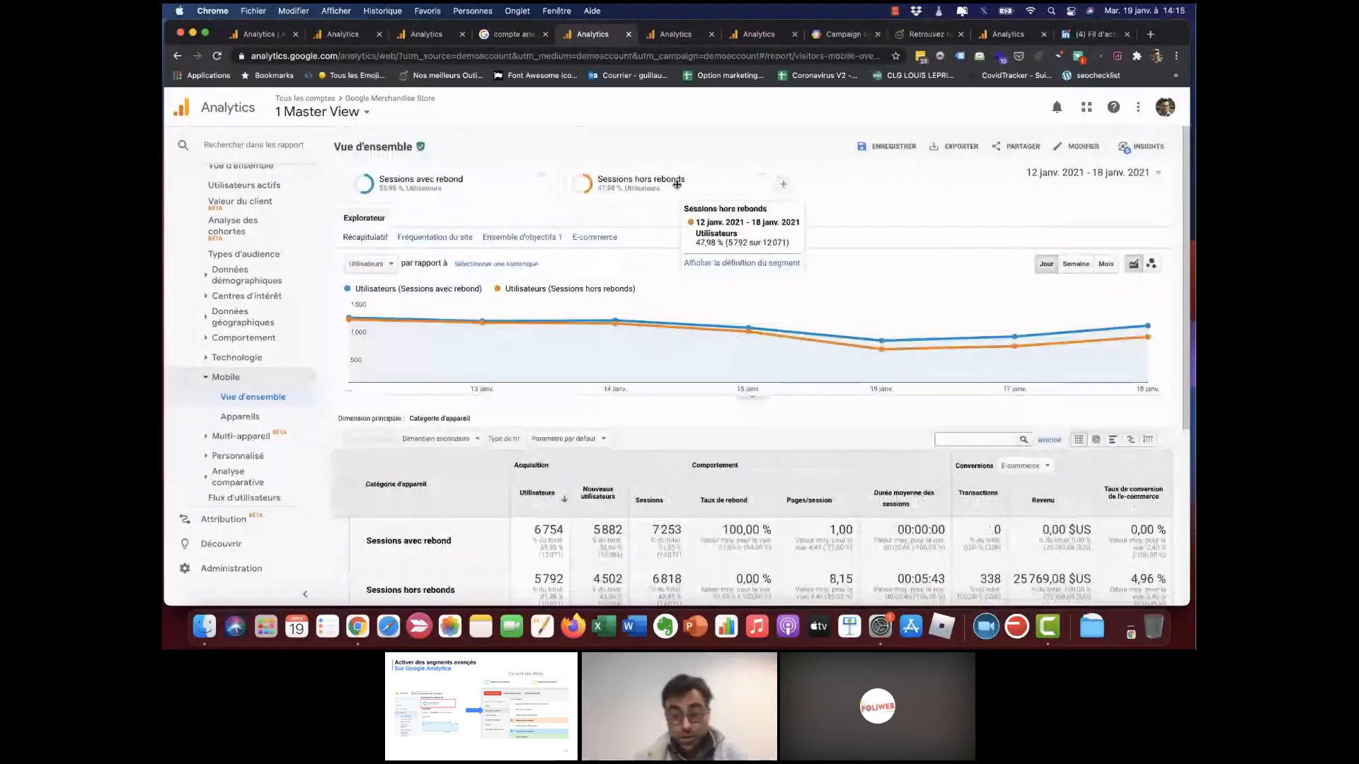
pyautogui.scroll(-3, 668, 311)
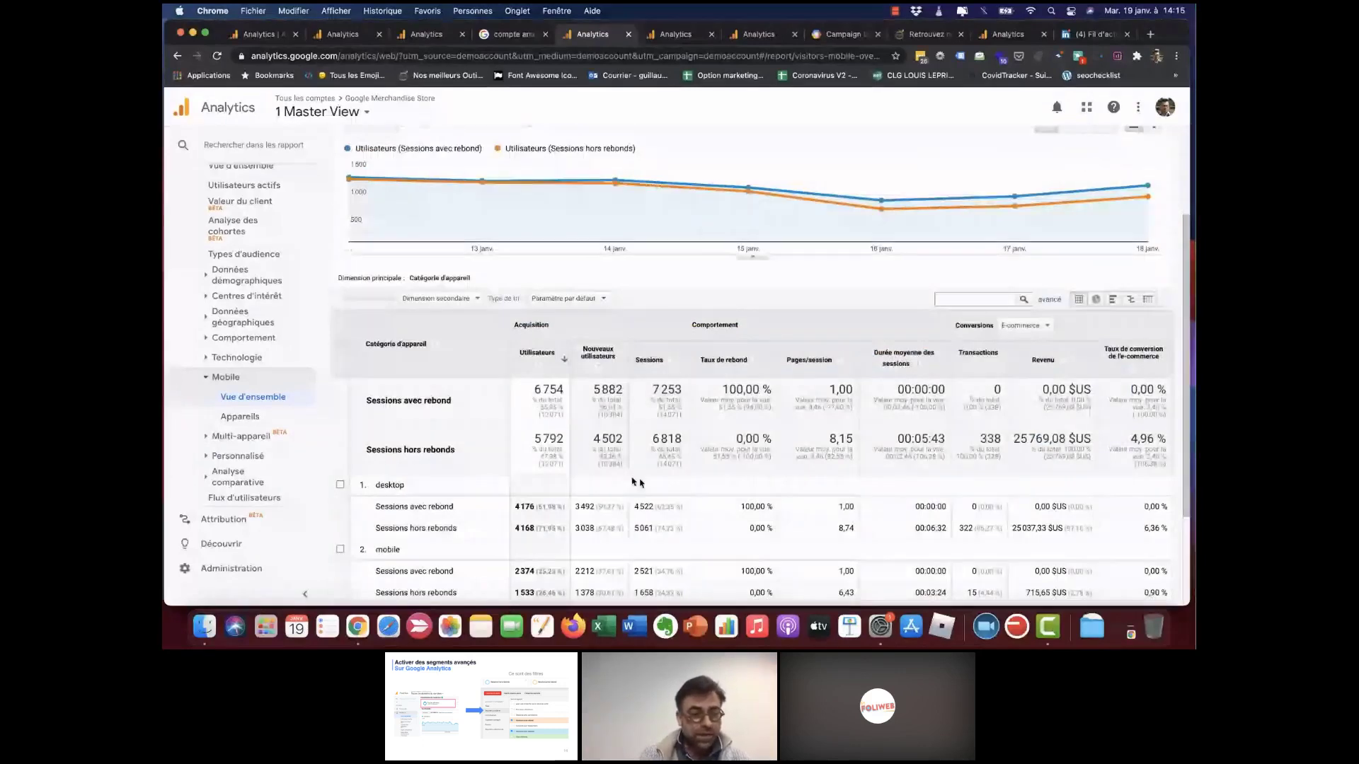
# - Open the Canaux report for all traffic under Acquisition with the two bounce segments applied
pyautogui.scroll(-2, 256, 364)
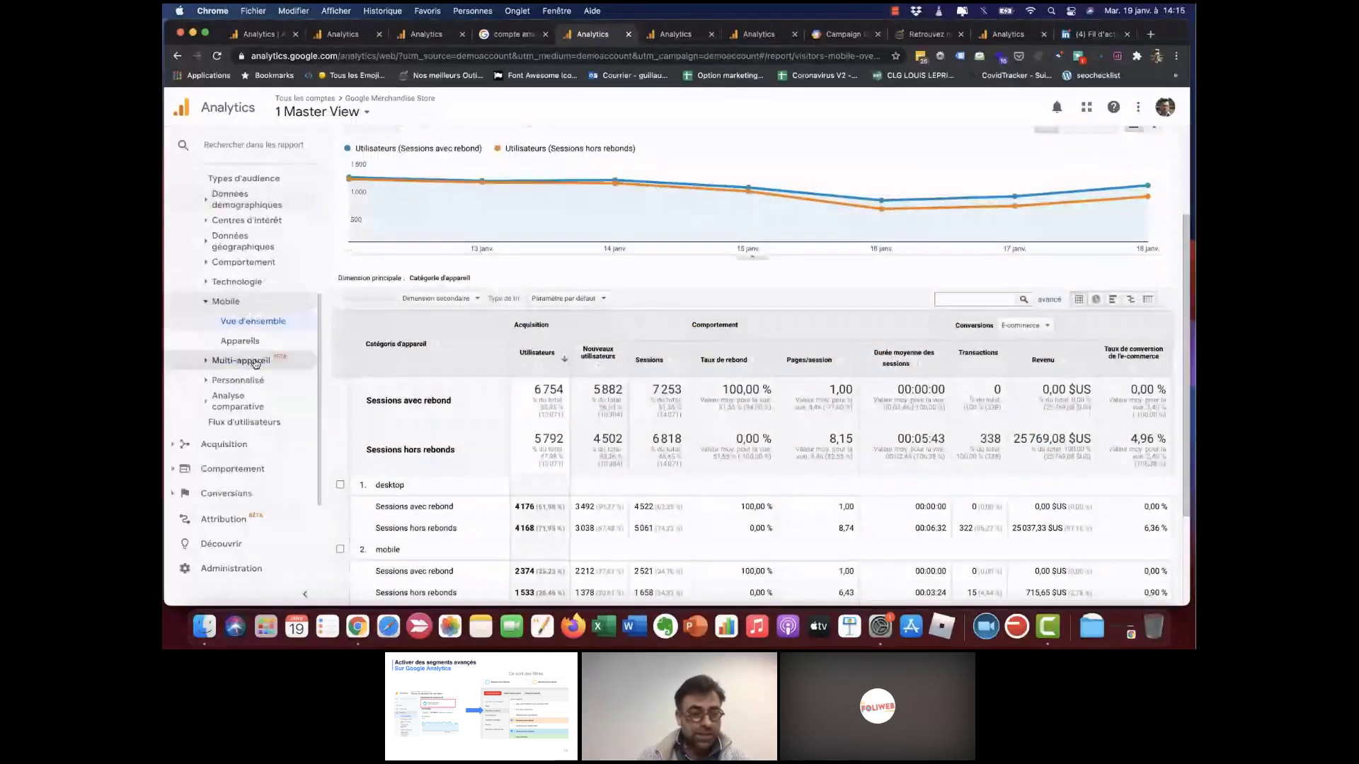
pyautogui.click(231, 445)
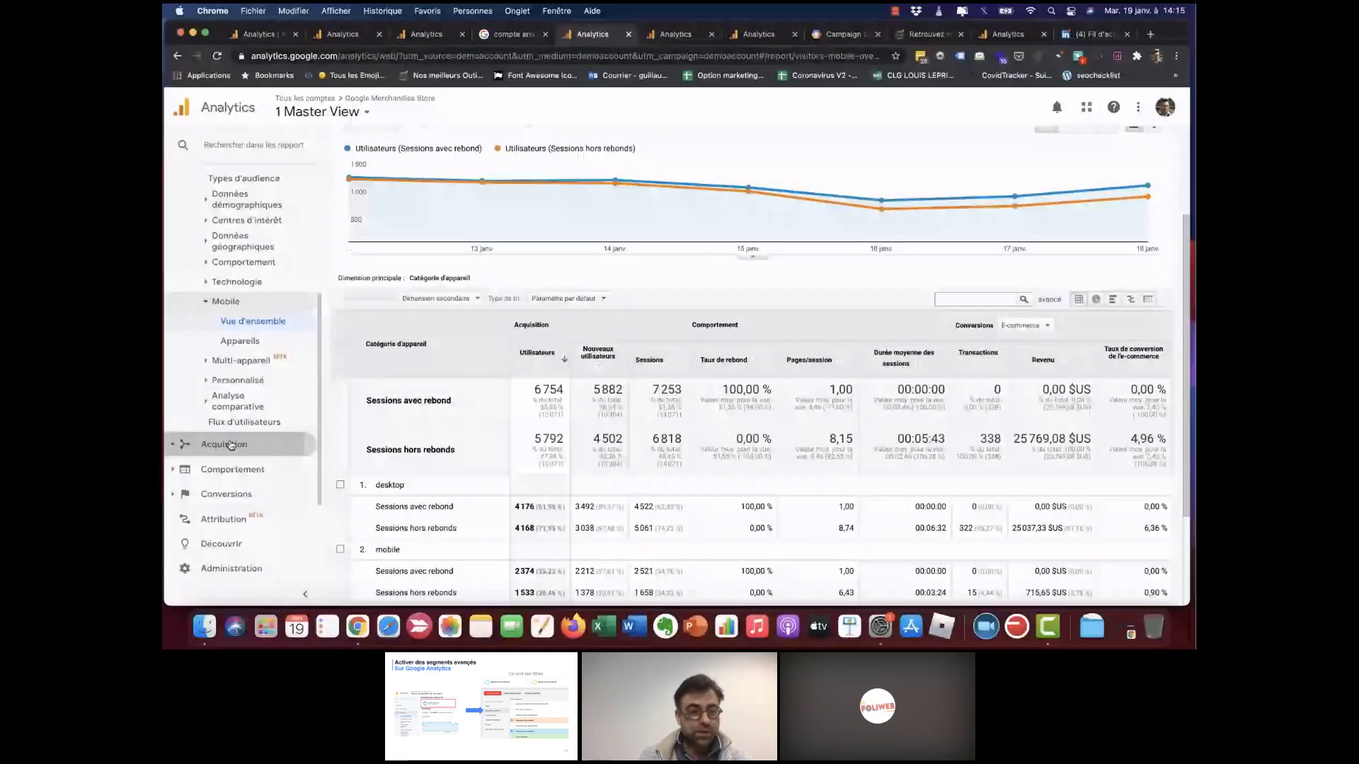
pyautogui.click(248, 314)
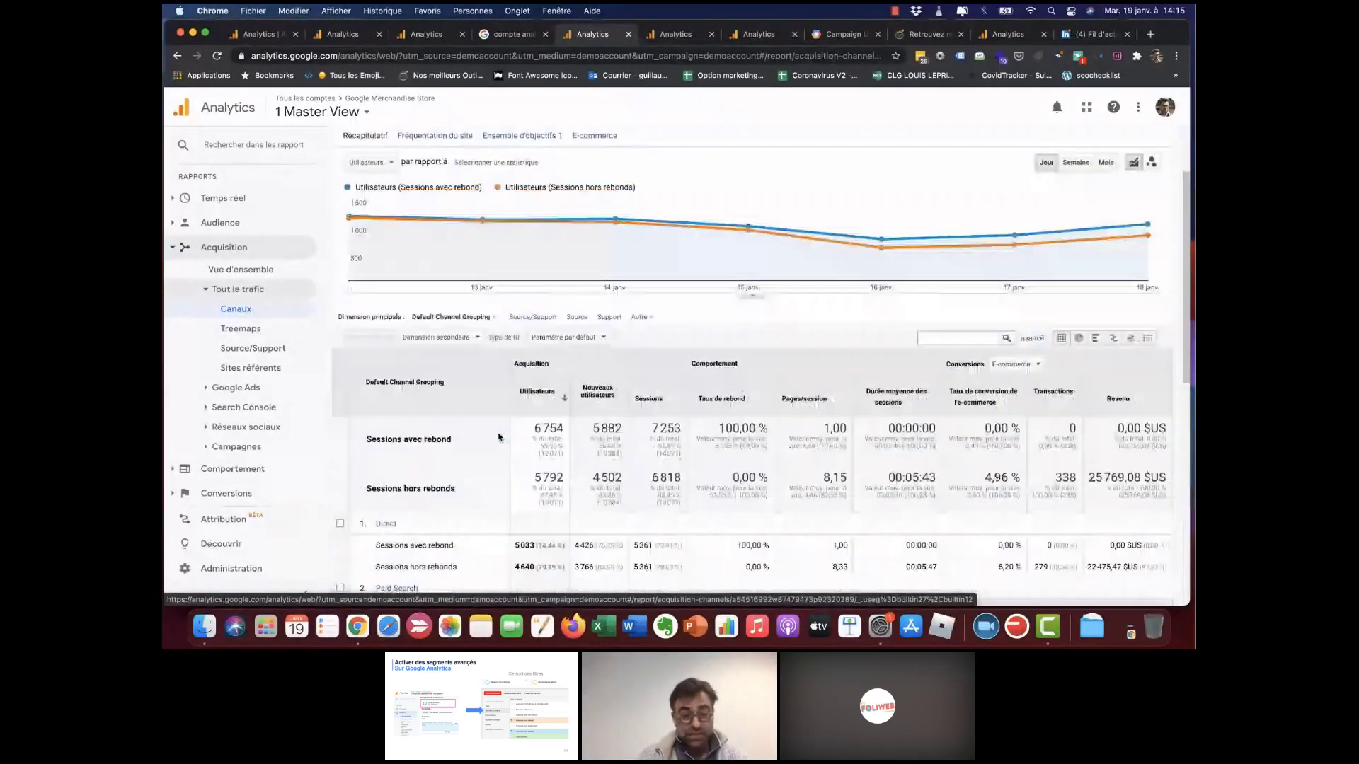
# - Compare sessions with and without bounce for each acquisition channel, focusing on the bounced users of Paid Search
pyautogui.scroll(-3, 499, 437)
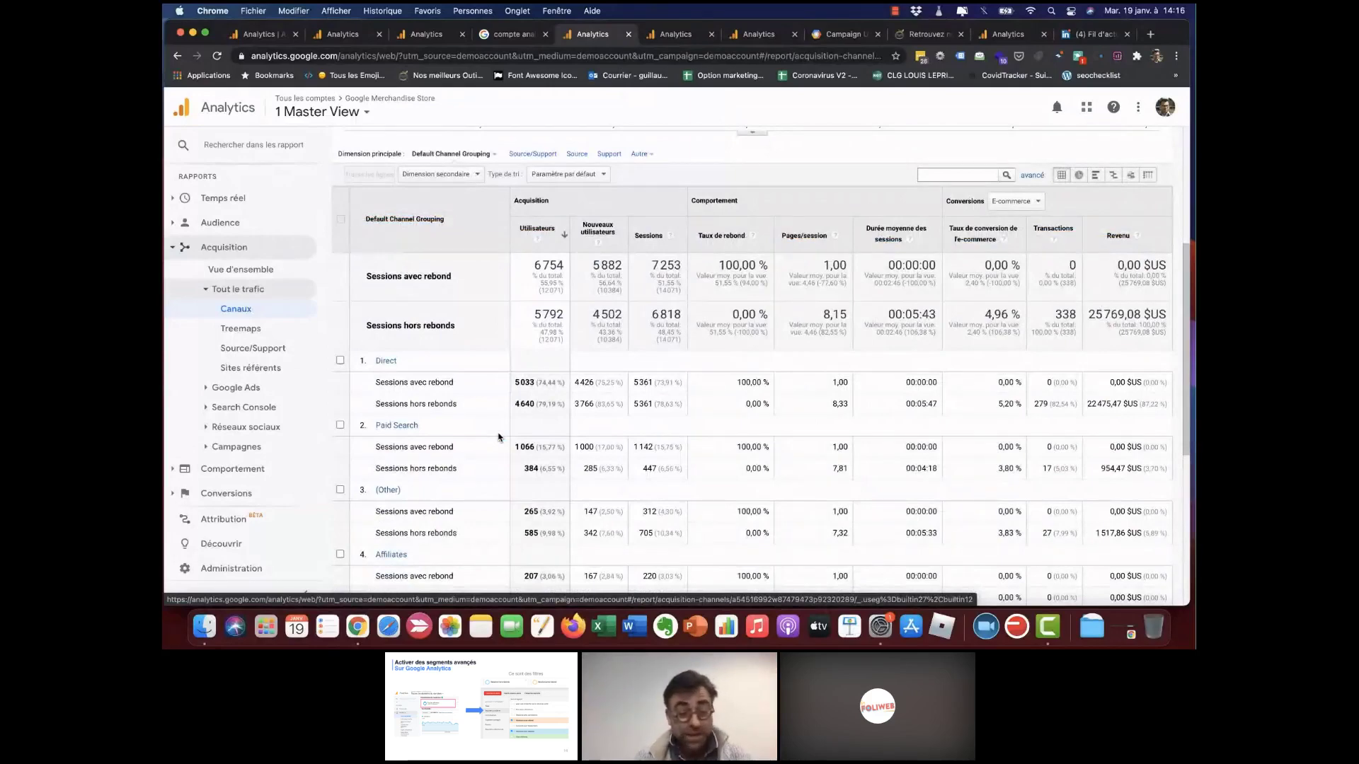
pyautogui.scroll(-1, 498, 437)
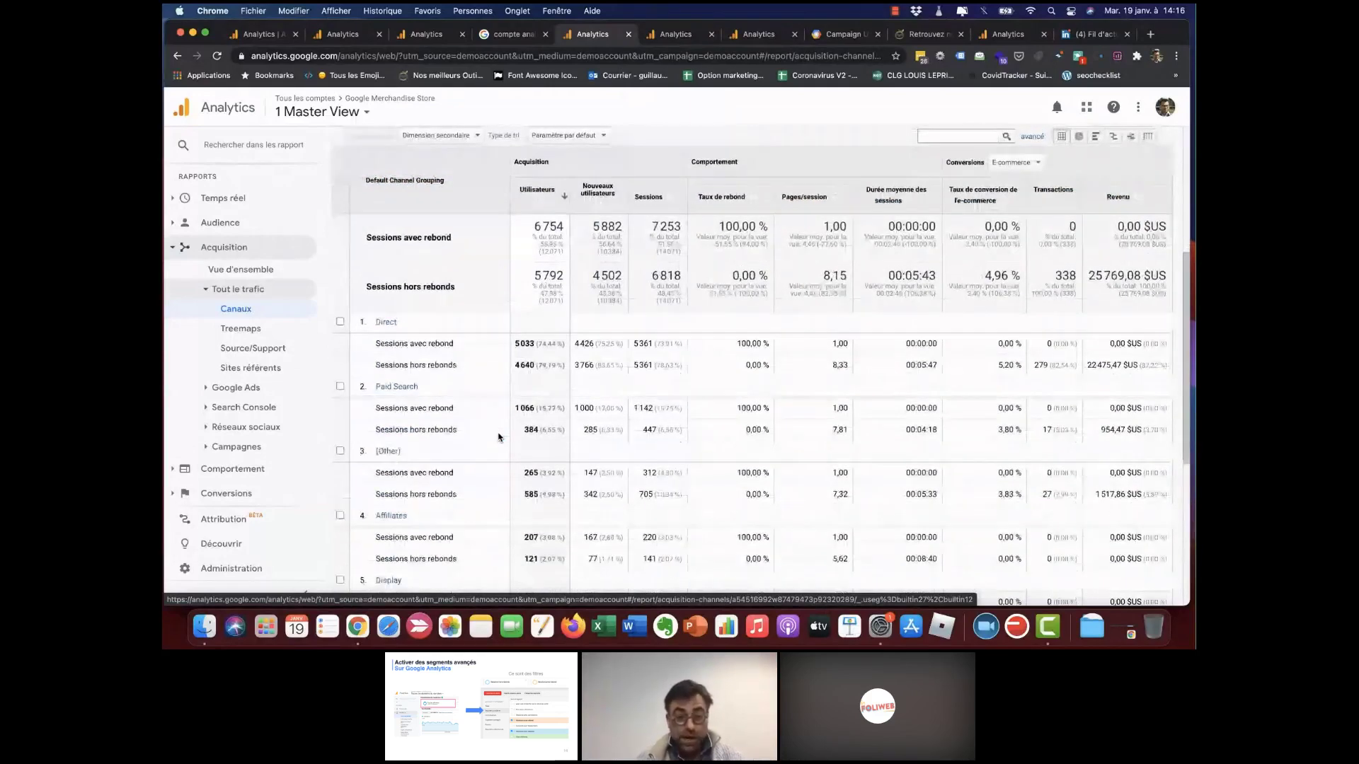
pyautogui.scroll(-2, 579, 475)
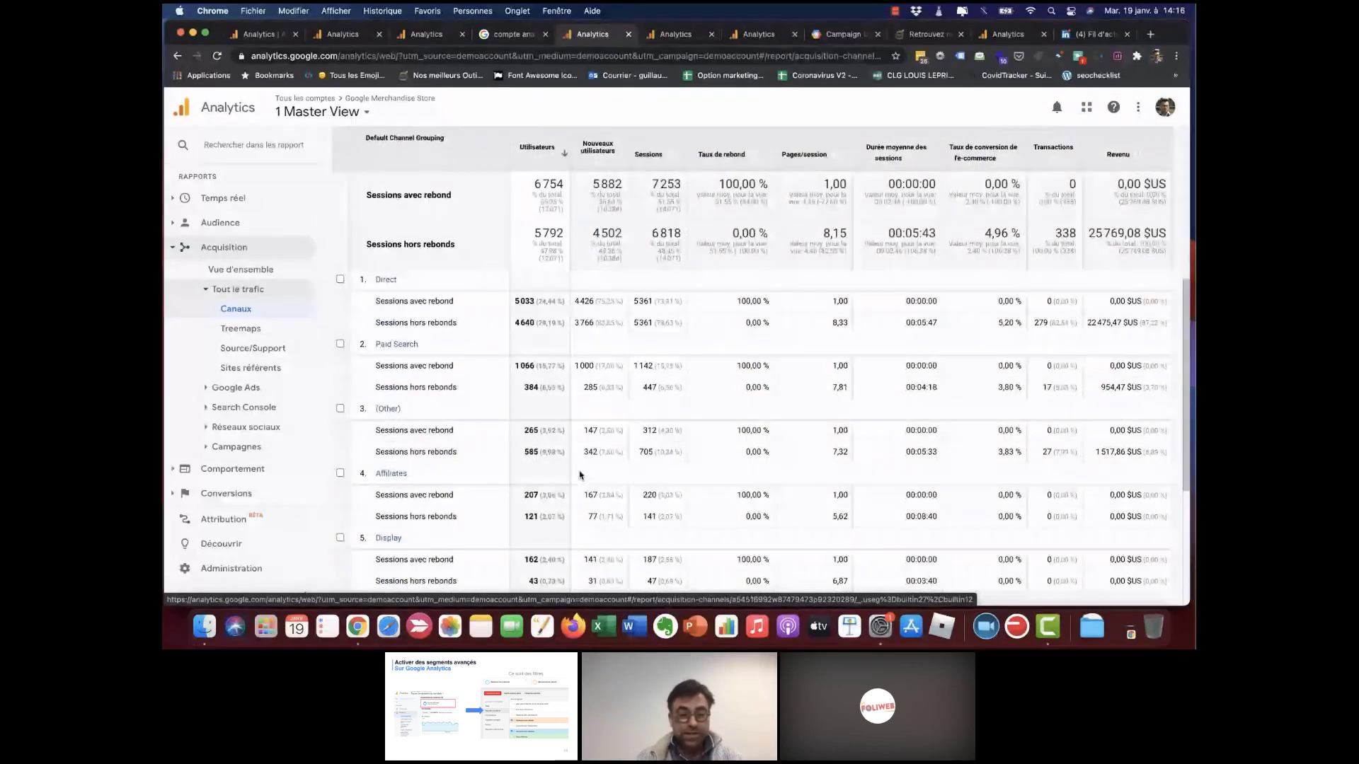
pyautogui.scroll(-1, 559, 403)
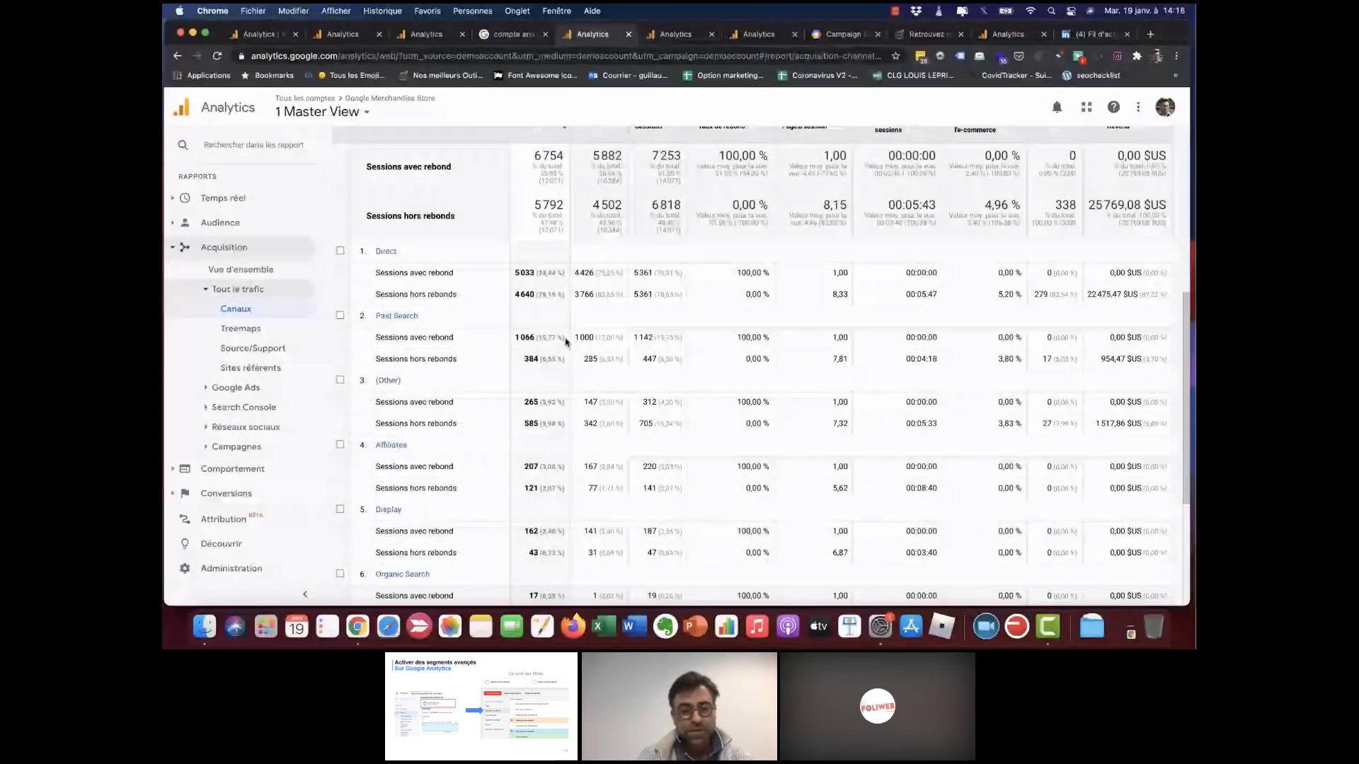
pyautogui.moveTo(566, 342); pyautogui.dragTo(521, 340)
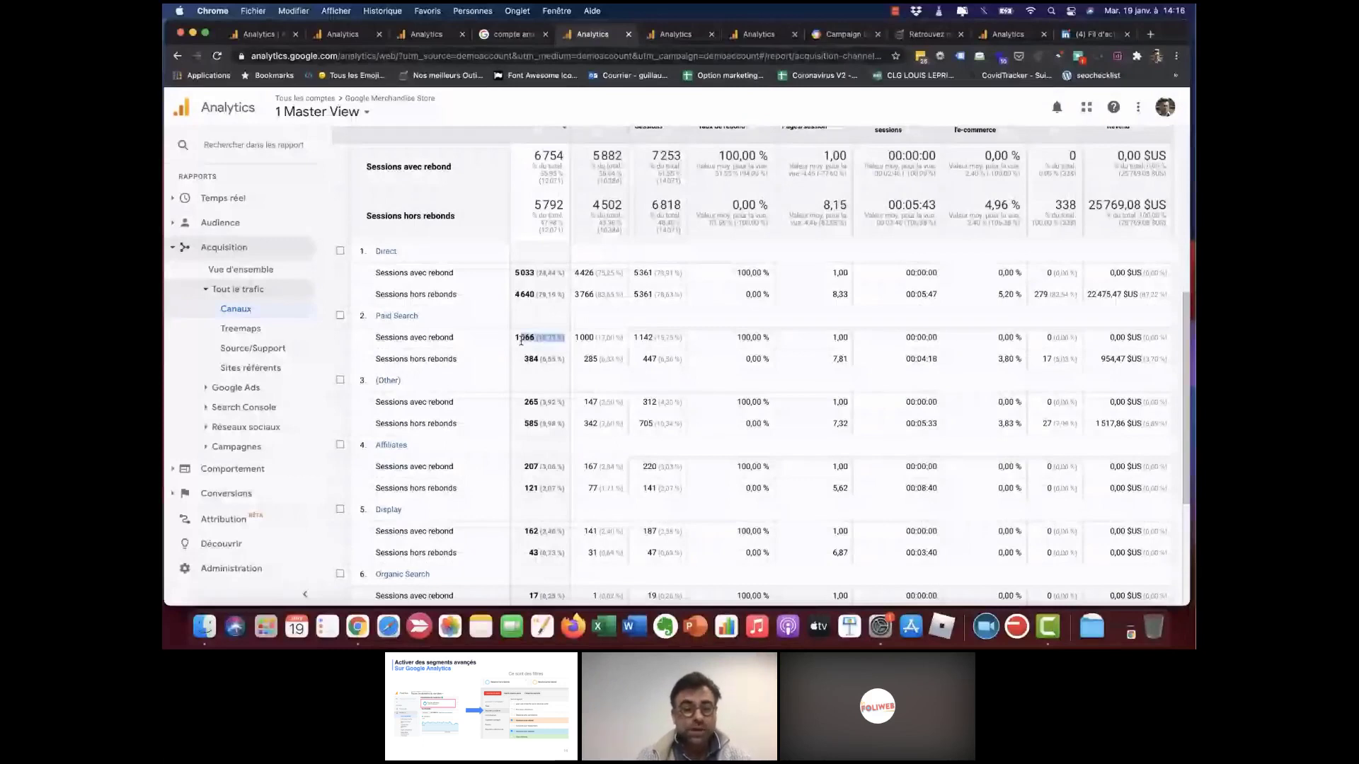
pyautogui.moveTo(521, 340); pyautogui.dragTo(514, 339)
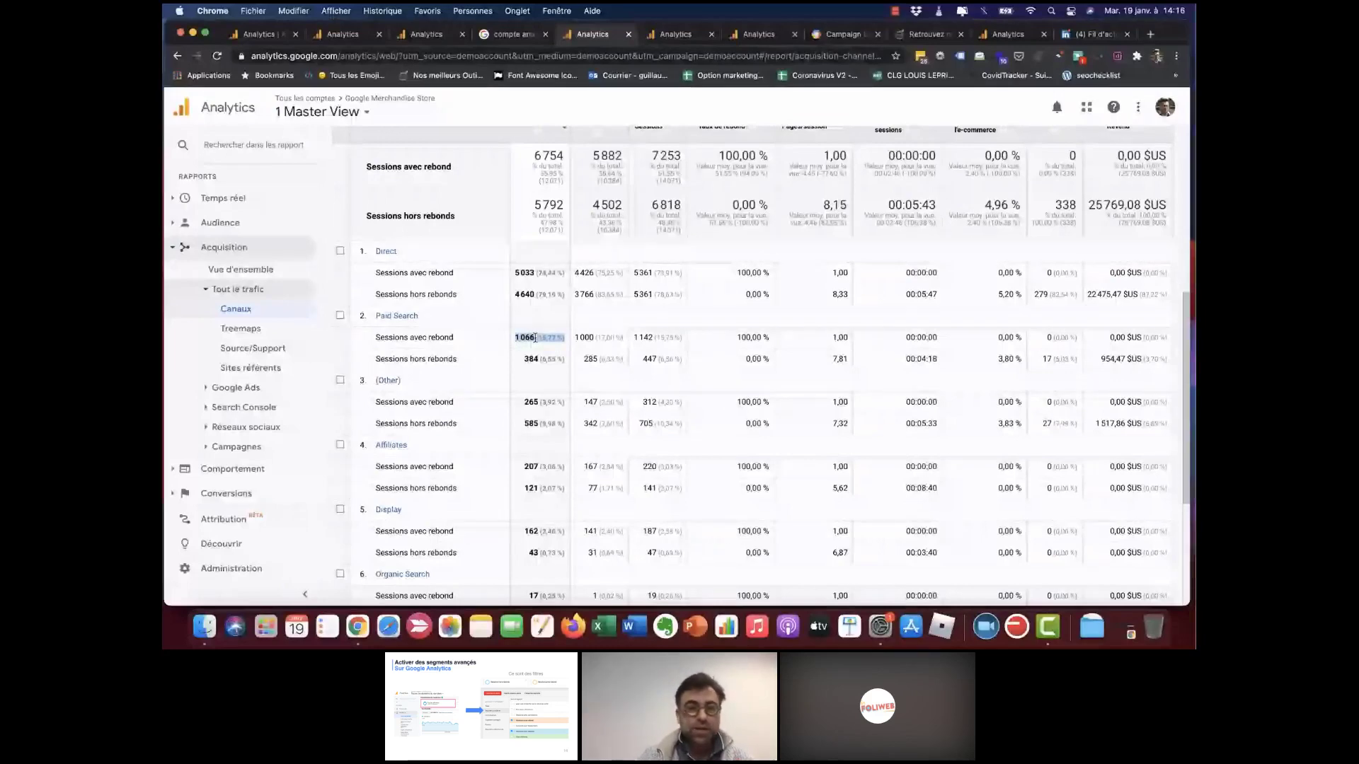
pyautogui.scroll(5, 536, 337)
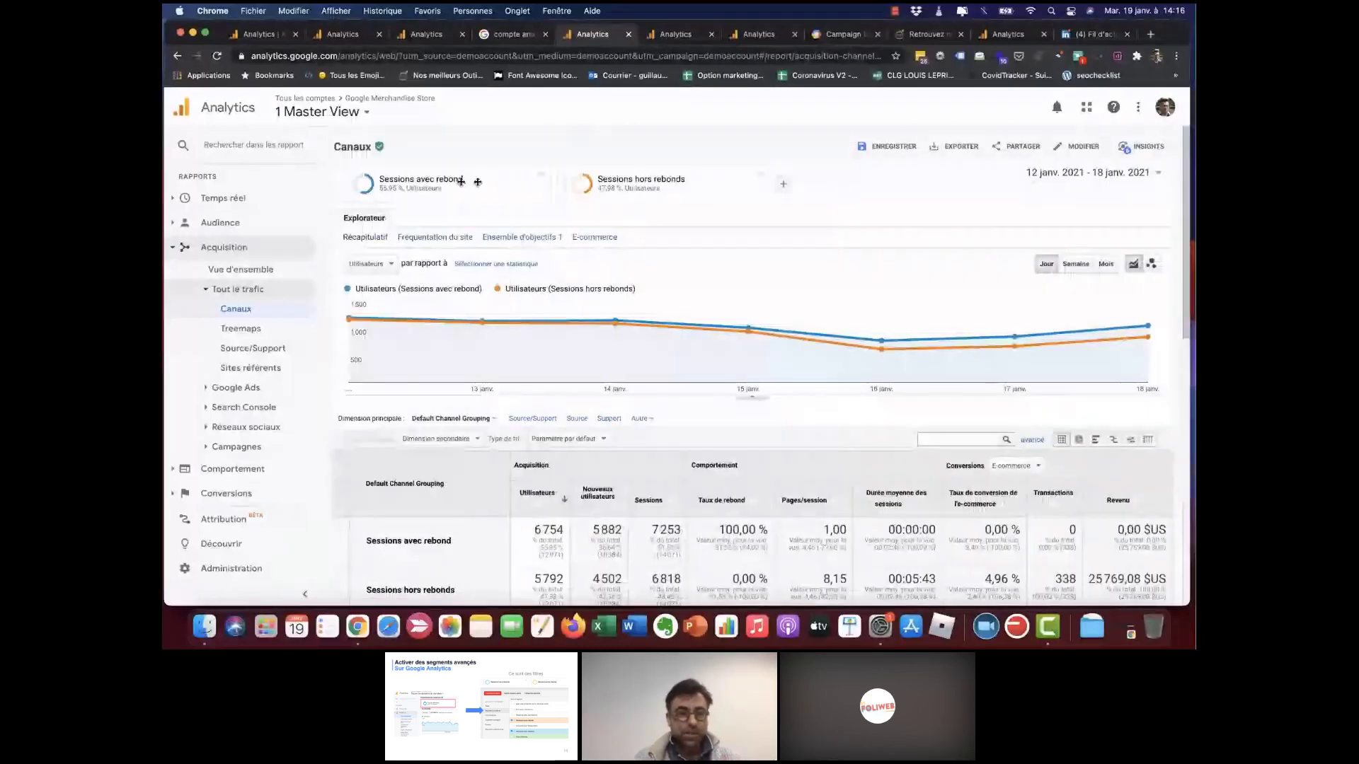
pyautogui.moveTo(603, 186)
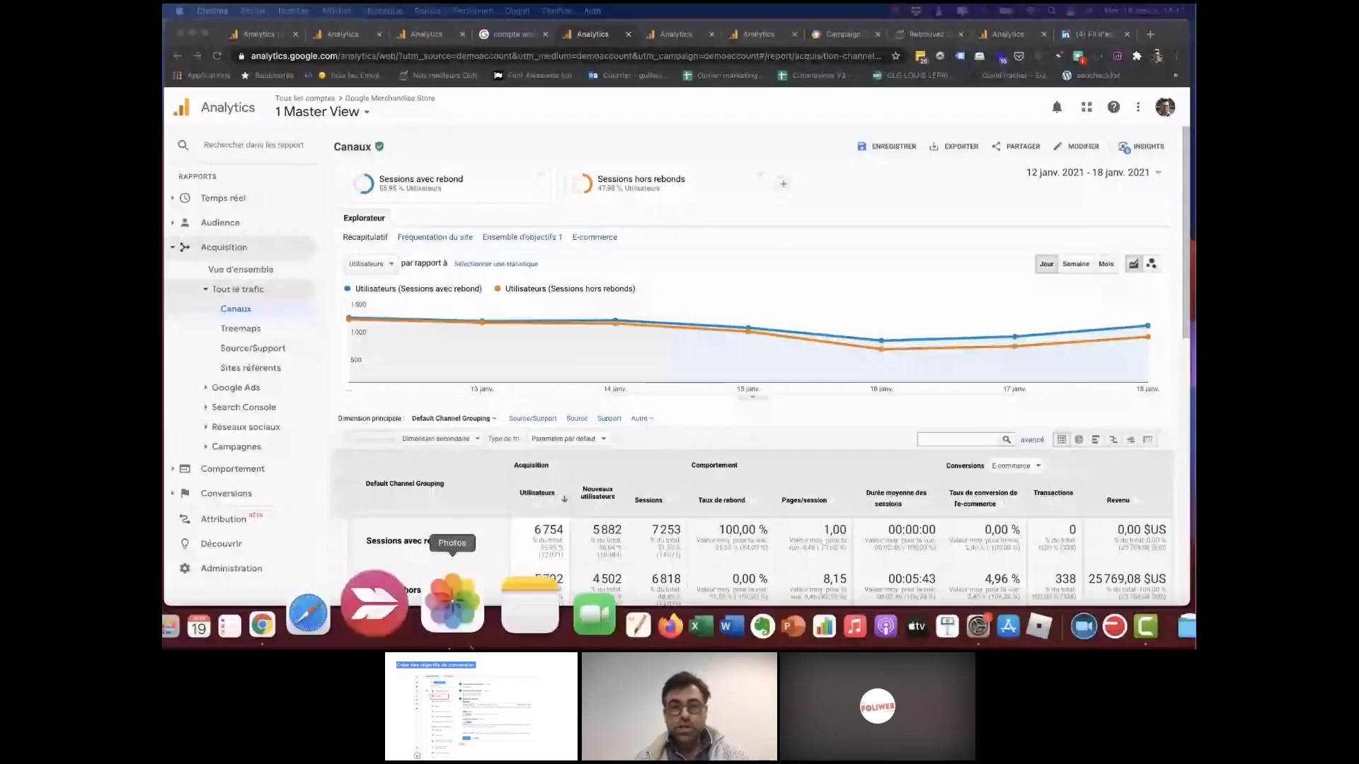
# - Leave the Contact goal's settings and open the list of goals for the MindFruits.biz view Toutes les données du site Web
pyautogui.click(760, 35)
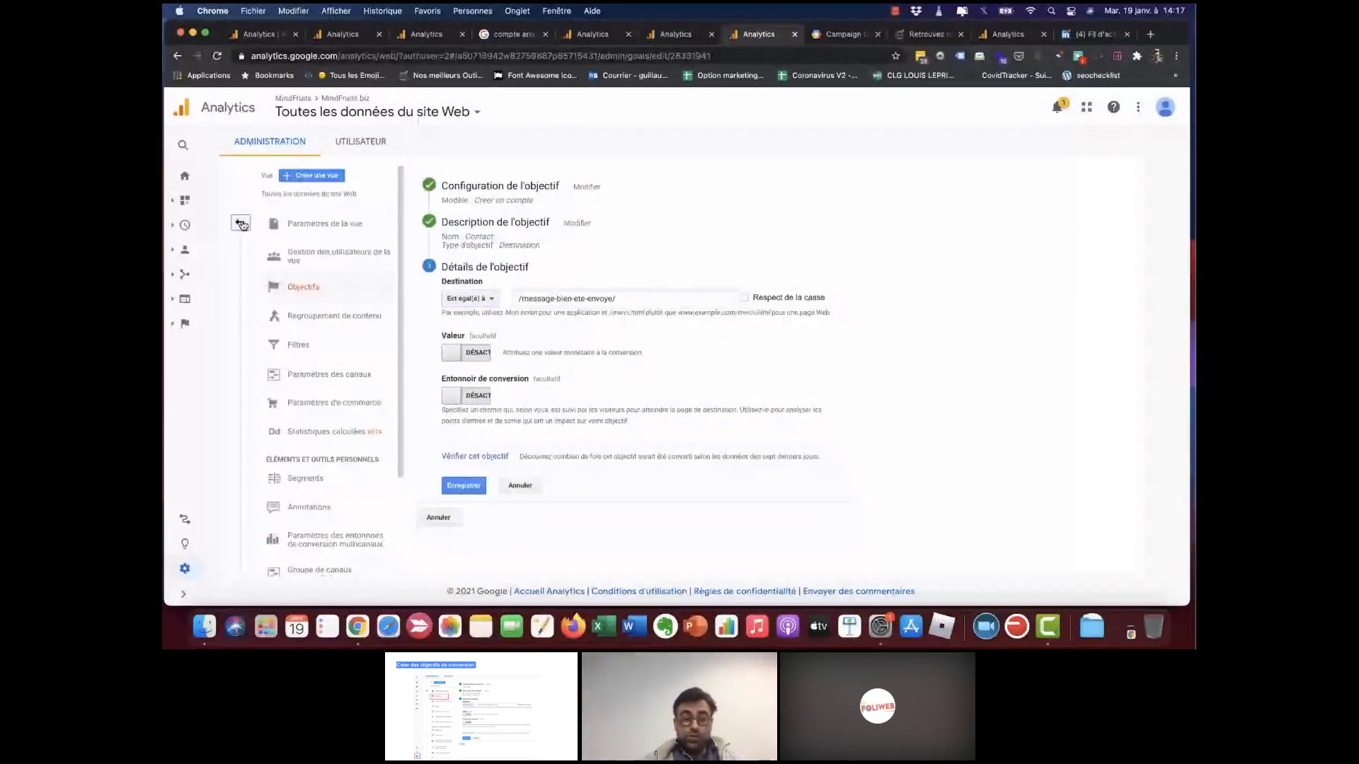
pyautogui.click(242, 224)
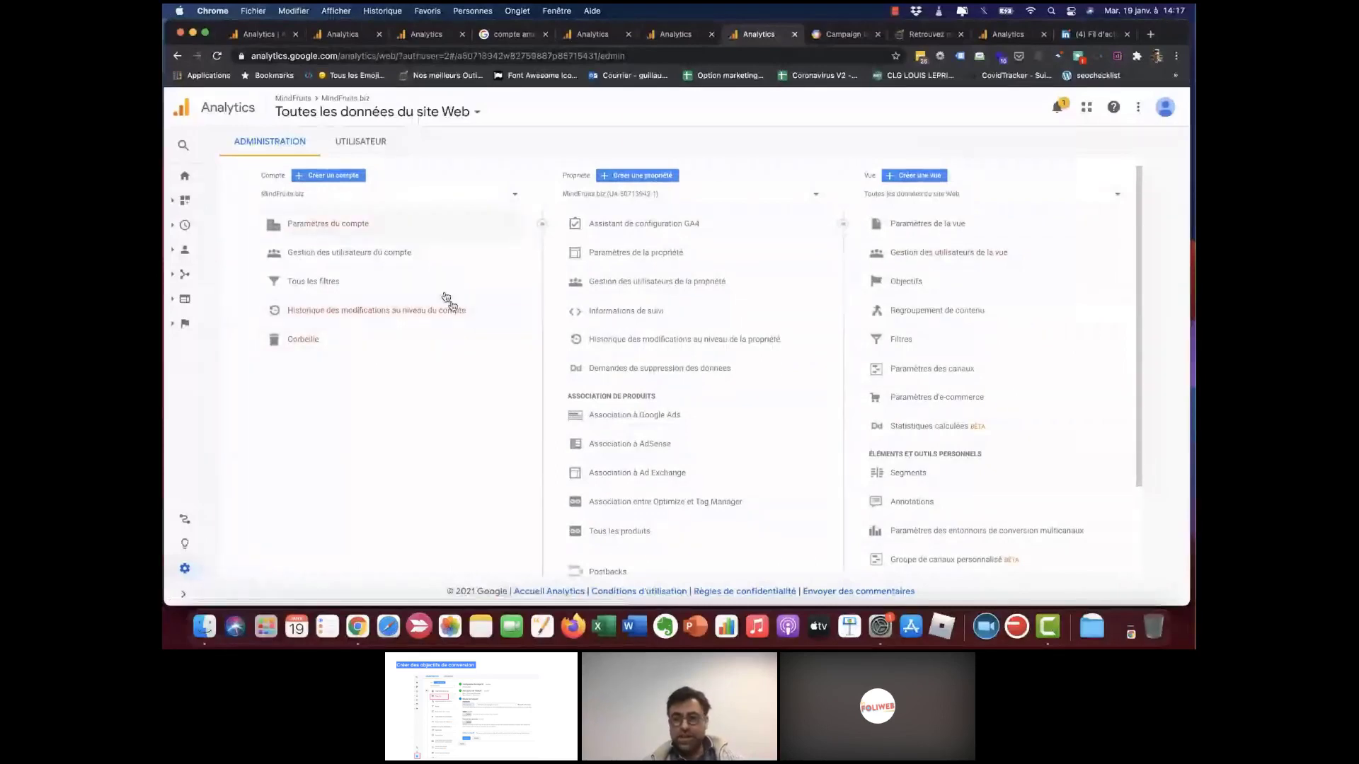
pyautogui.click(913, 279)
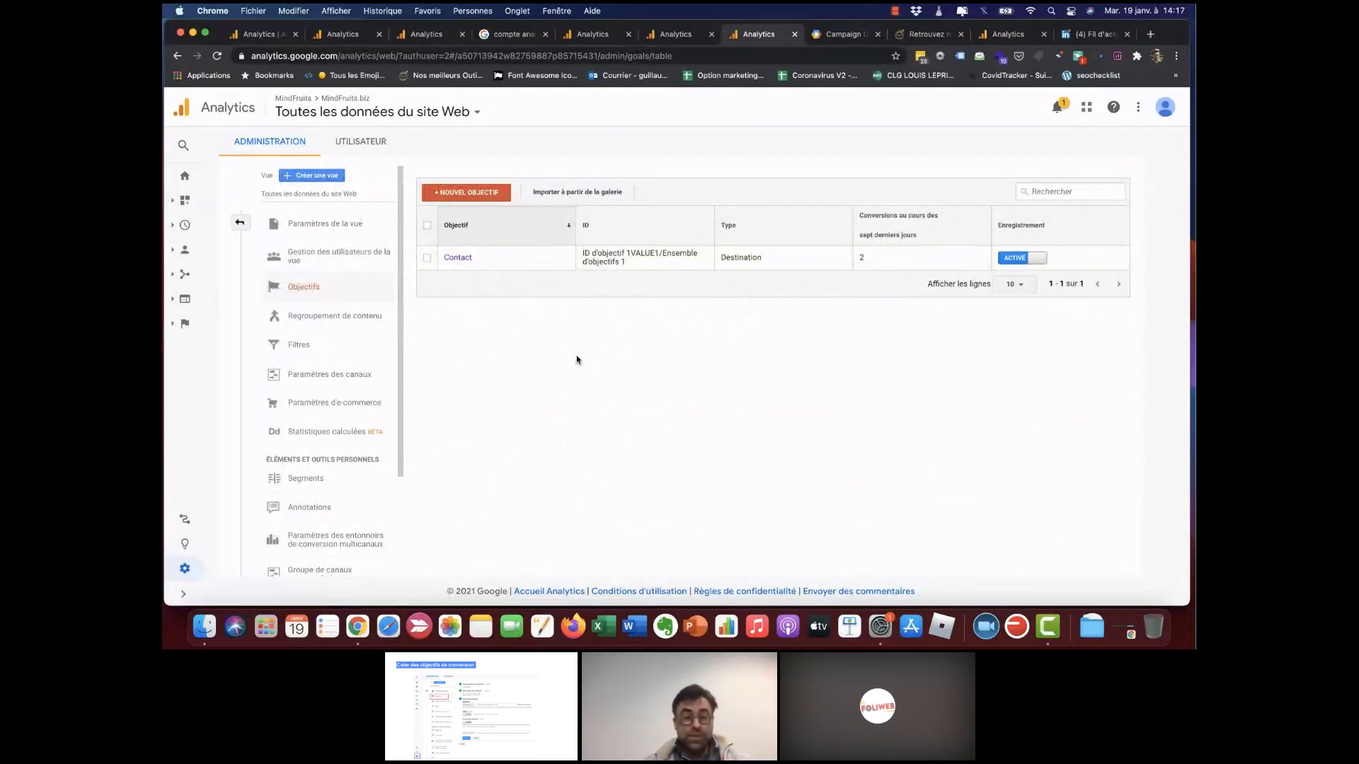
# - Load the mindfruits.biz website in a new browser tab and go to its contact page
pyautogui.press('super+t')
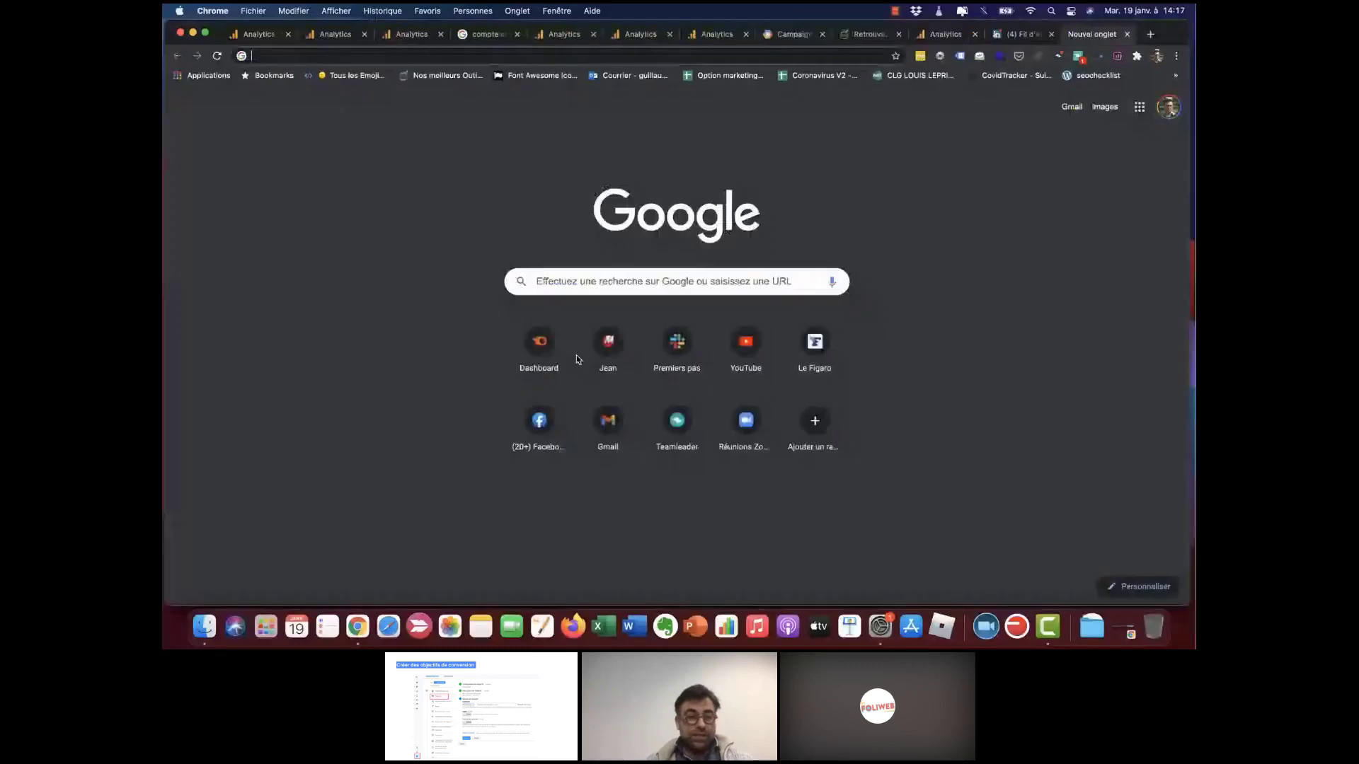
pyautogui.write('mind')
pyautogui.press('Return')
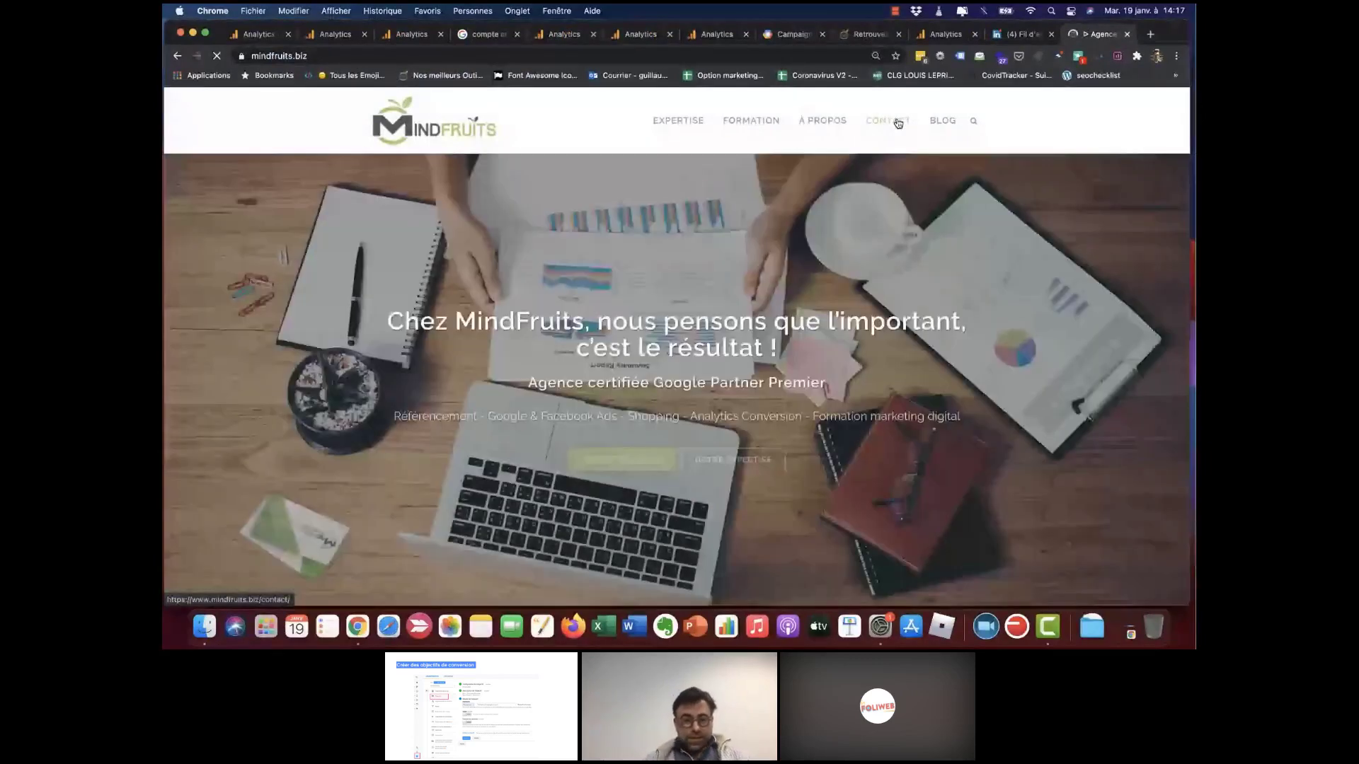
pyautogui.click(899, 123)
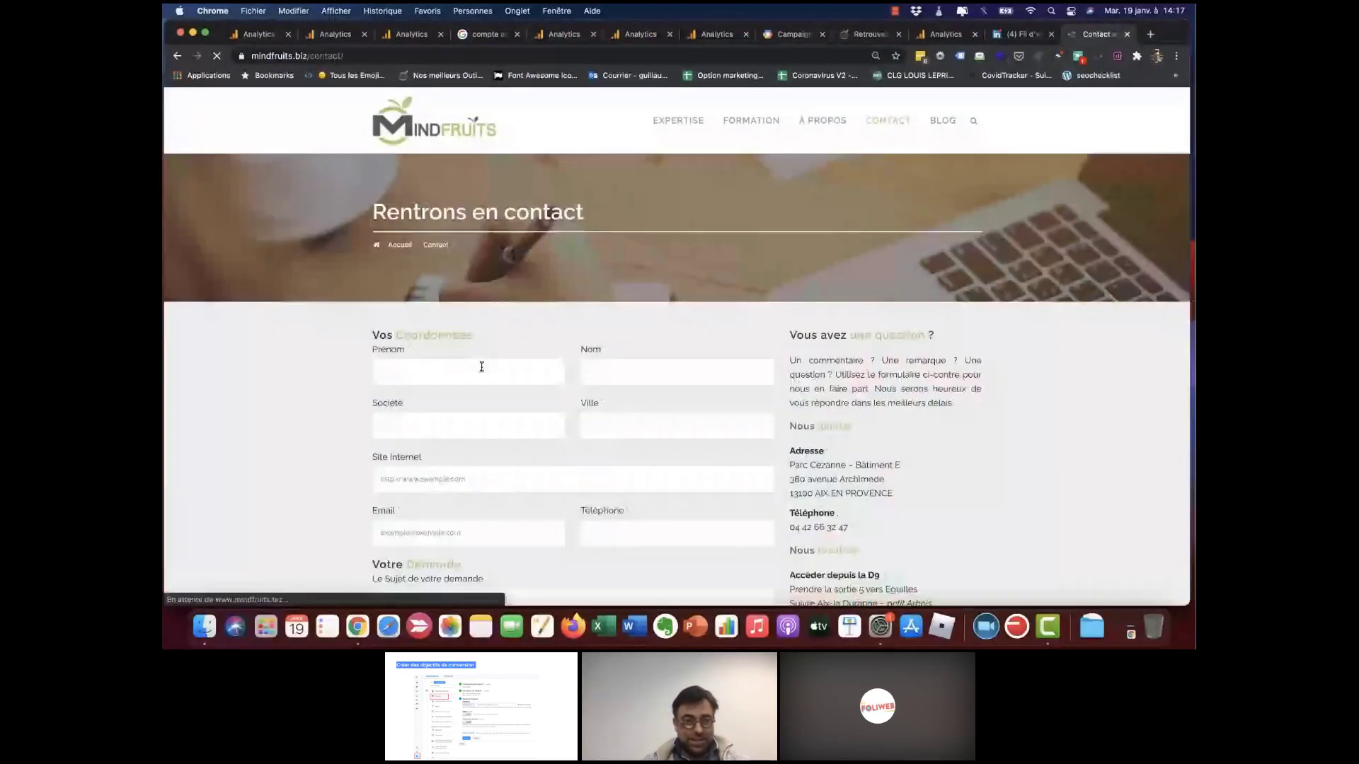
# - Autofill the sender's contact details and choose Obtenir plus d'informations sur nos offres as subject and Web Stratégie globale as problem
pyautogui.click(481, 367)
pyautogui.click(407, 99)
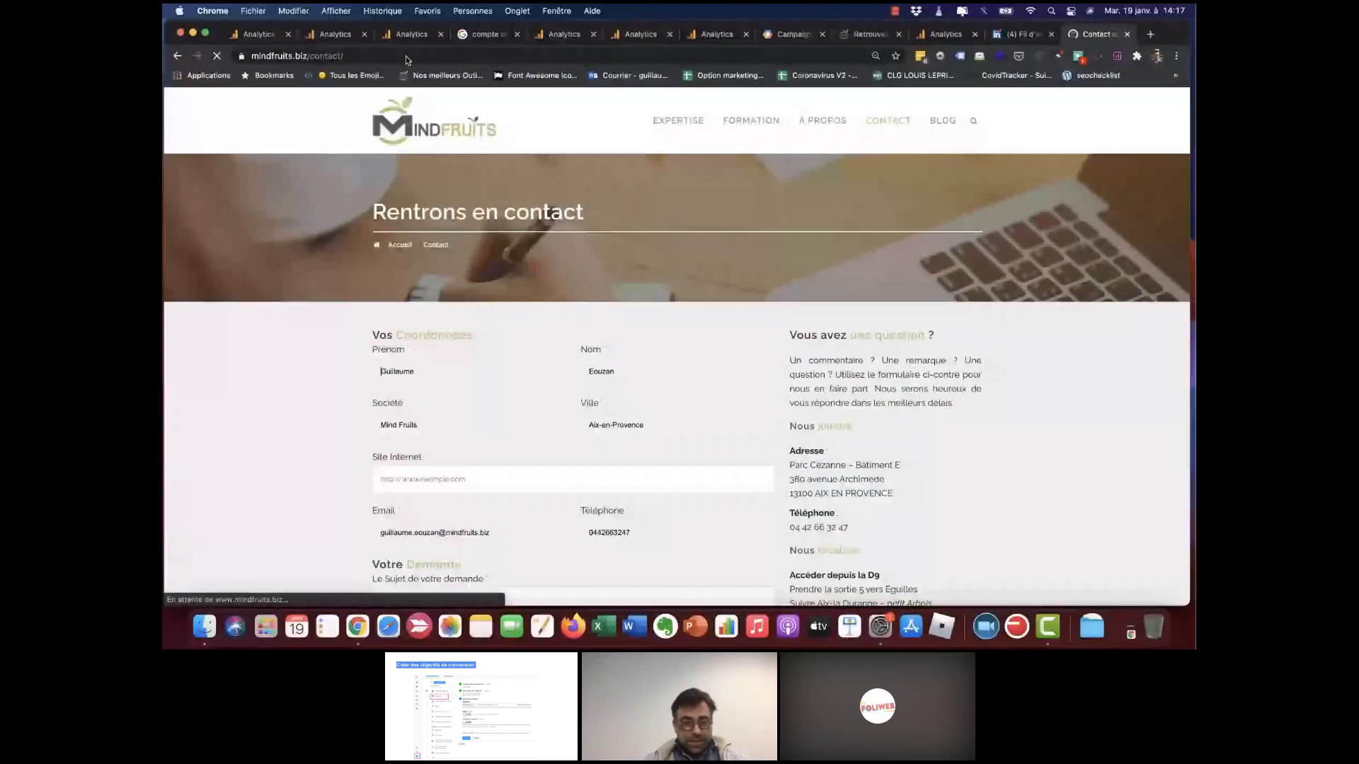
pyautogui.scroll(-4, 477, 348)
pyautogui.click(478, 348)
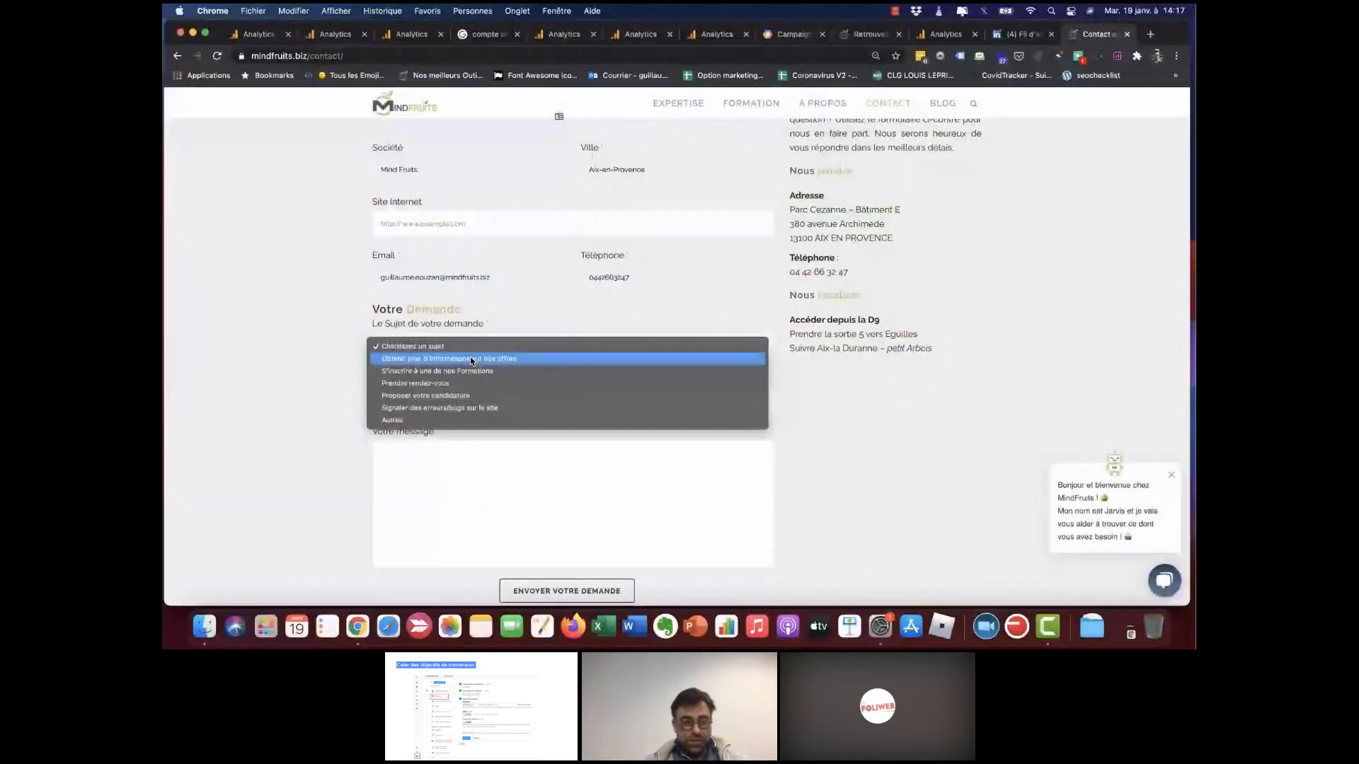
pyautogui.click(470, 356)
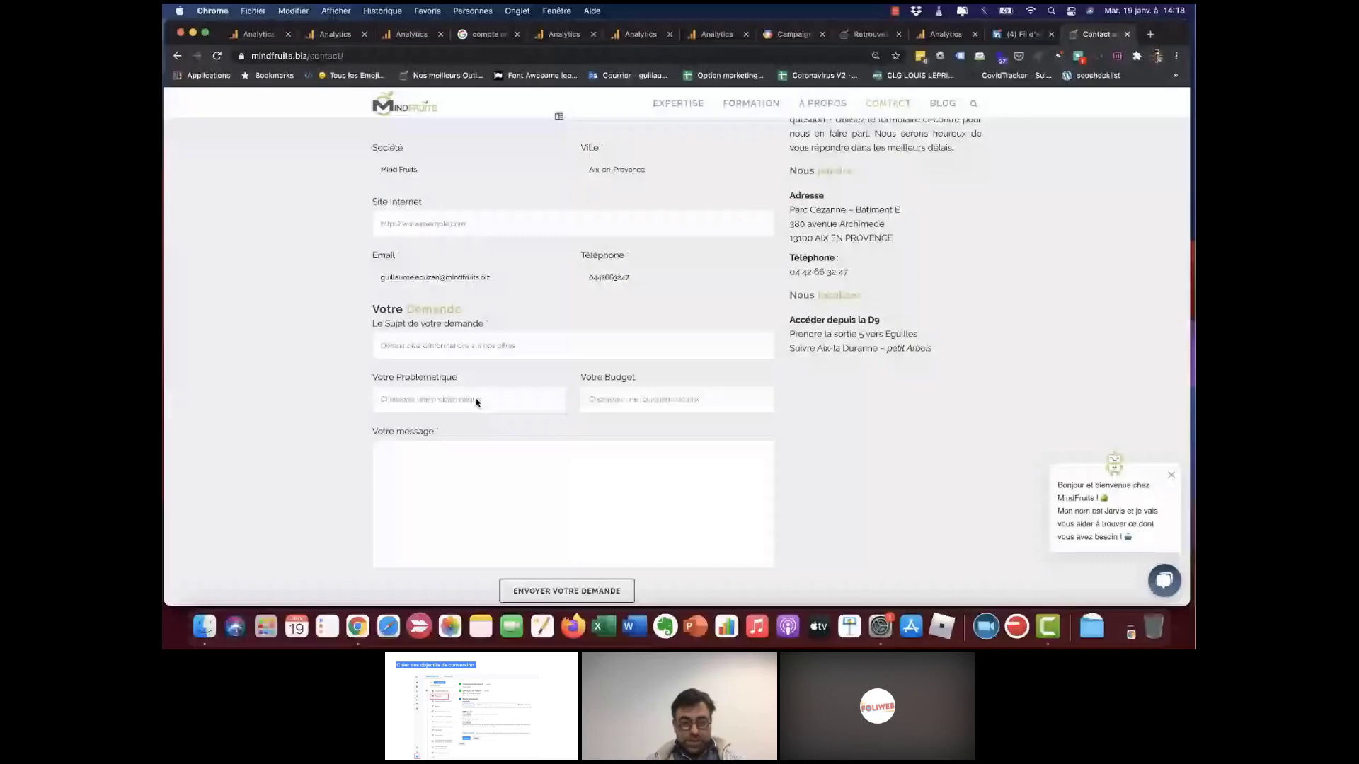
pyautogui.click(478, 402)
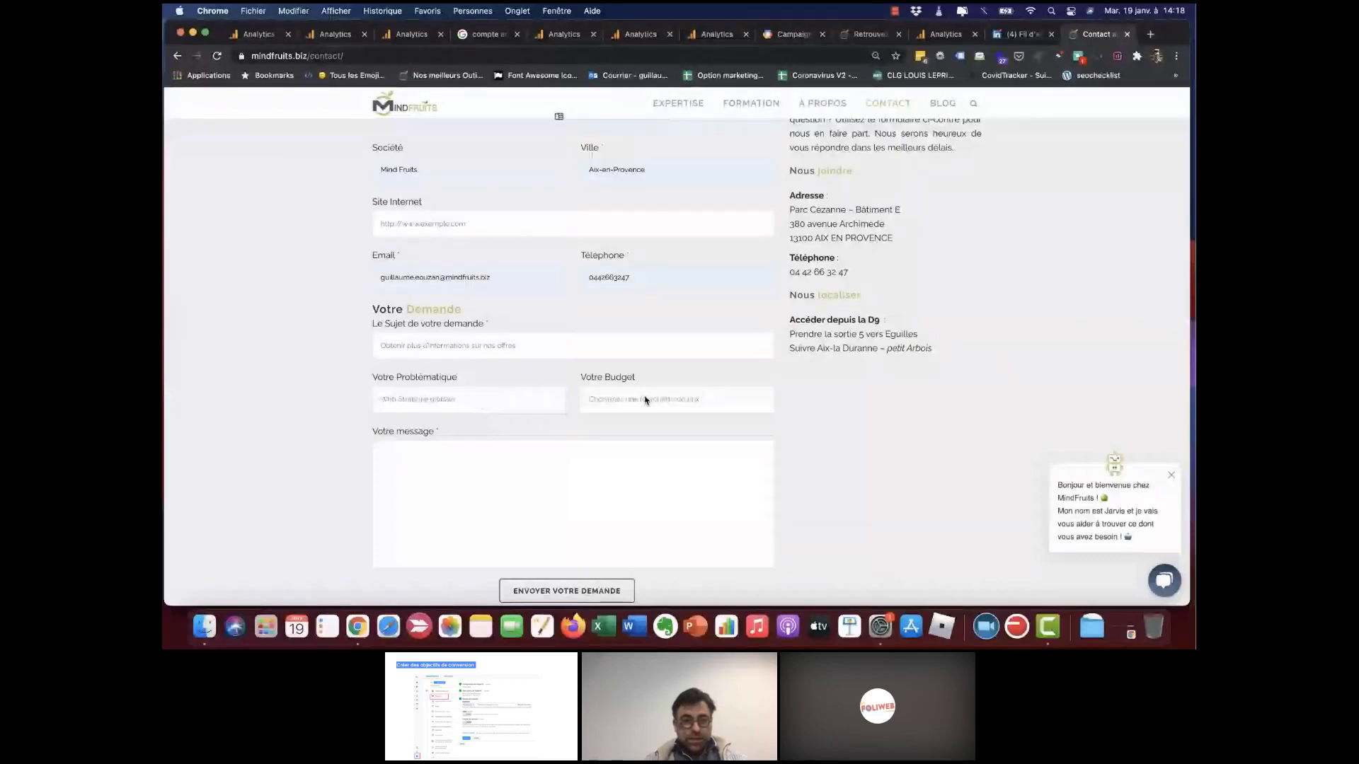
# - Write a placeholder message of random letters followed by a line reading TEST, and submit the contact request
pyautogui.click(591, 467)
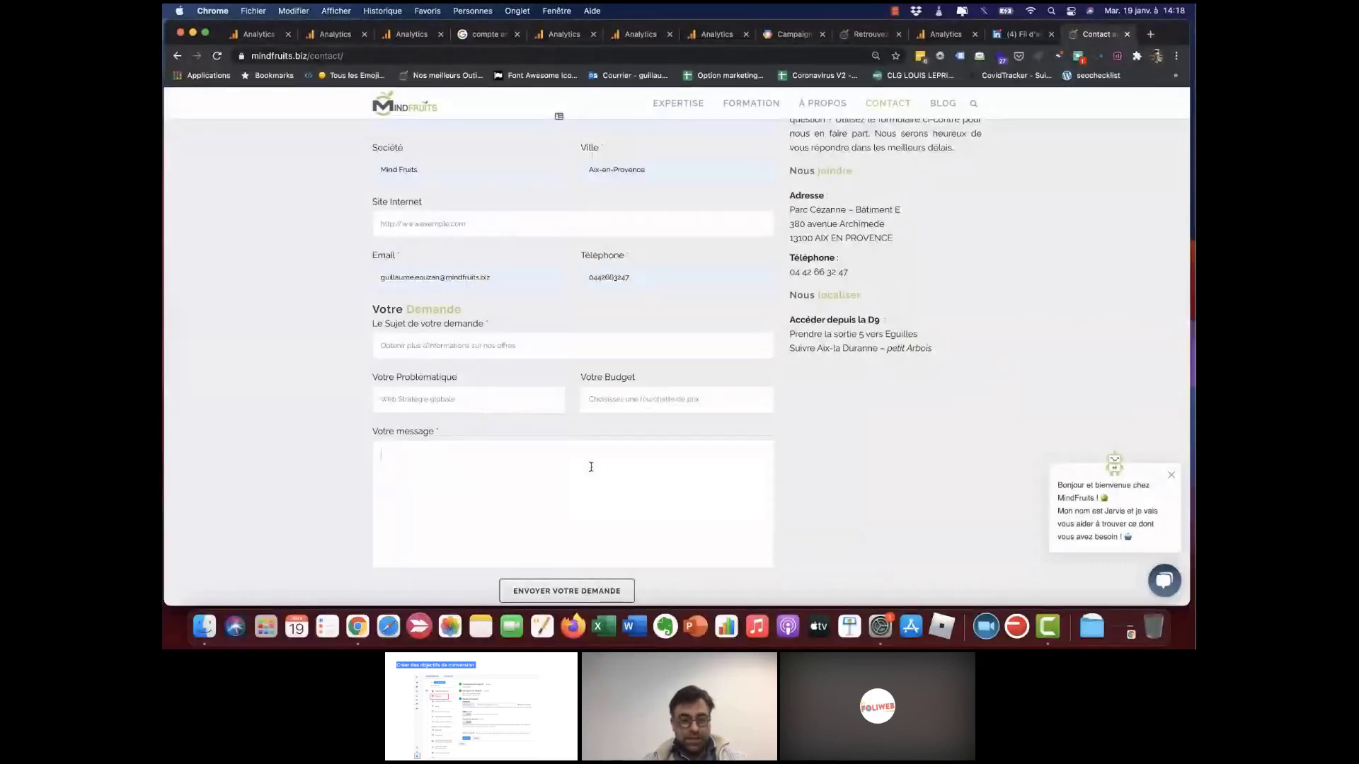
pyautogui.write('qsdqsklcgzshv')
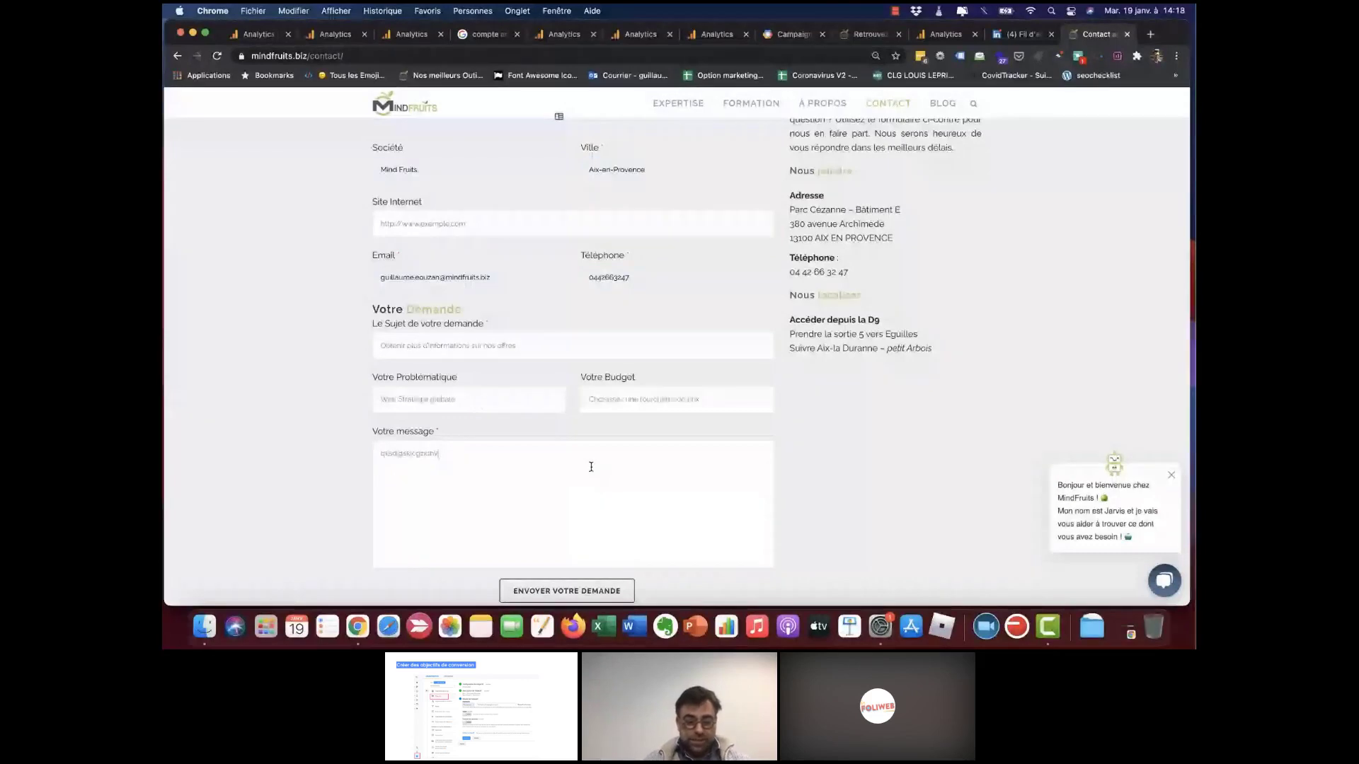
pyautogui.press('Return')
pyautogui.write('TEST')
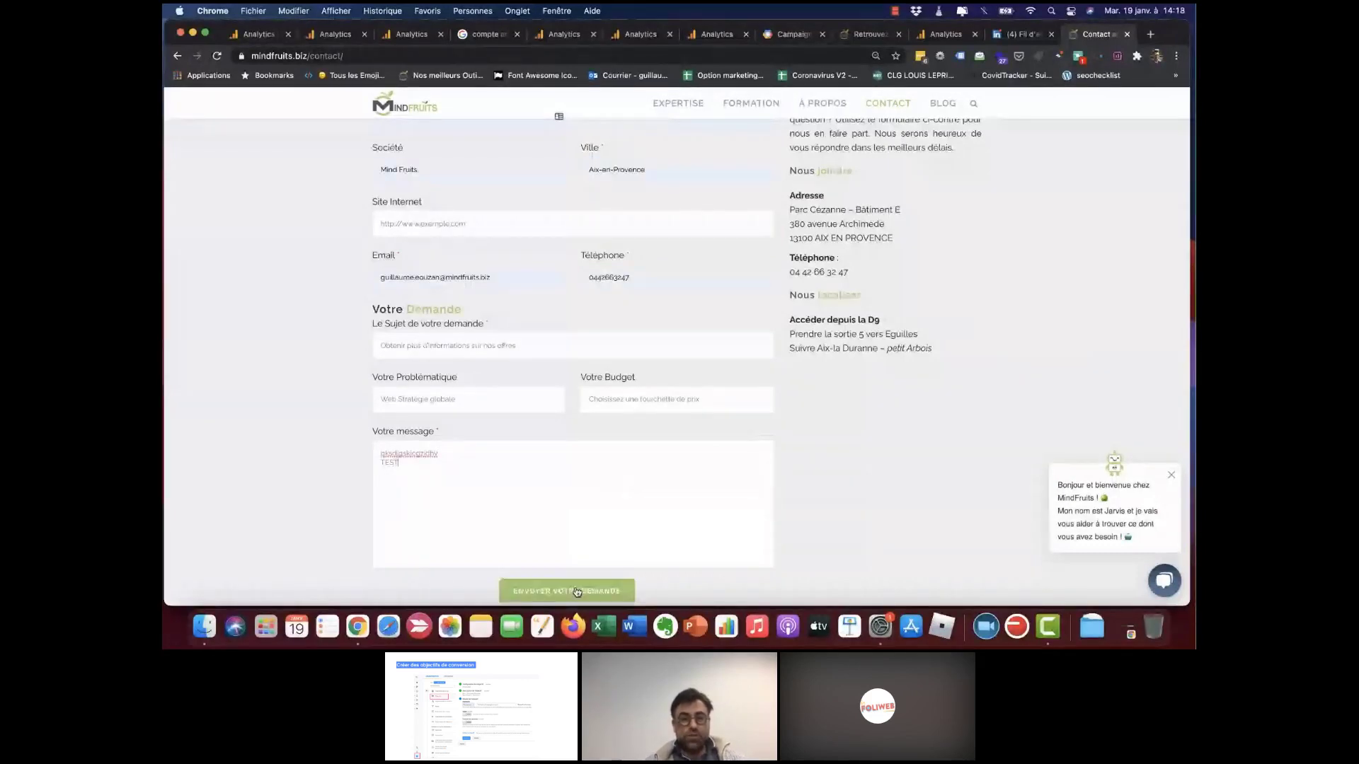
pyautogui.click(577, 592)
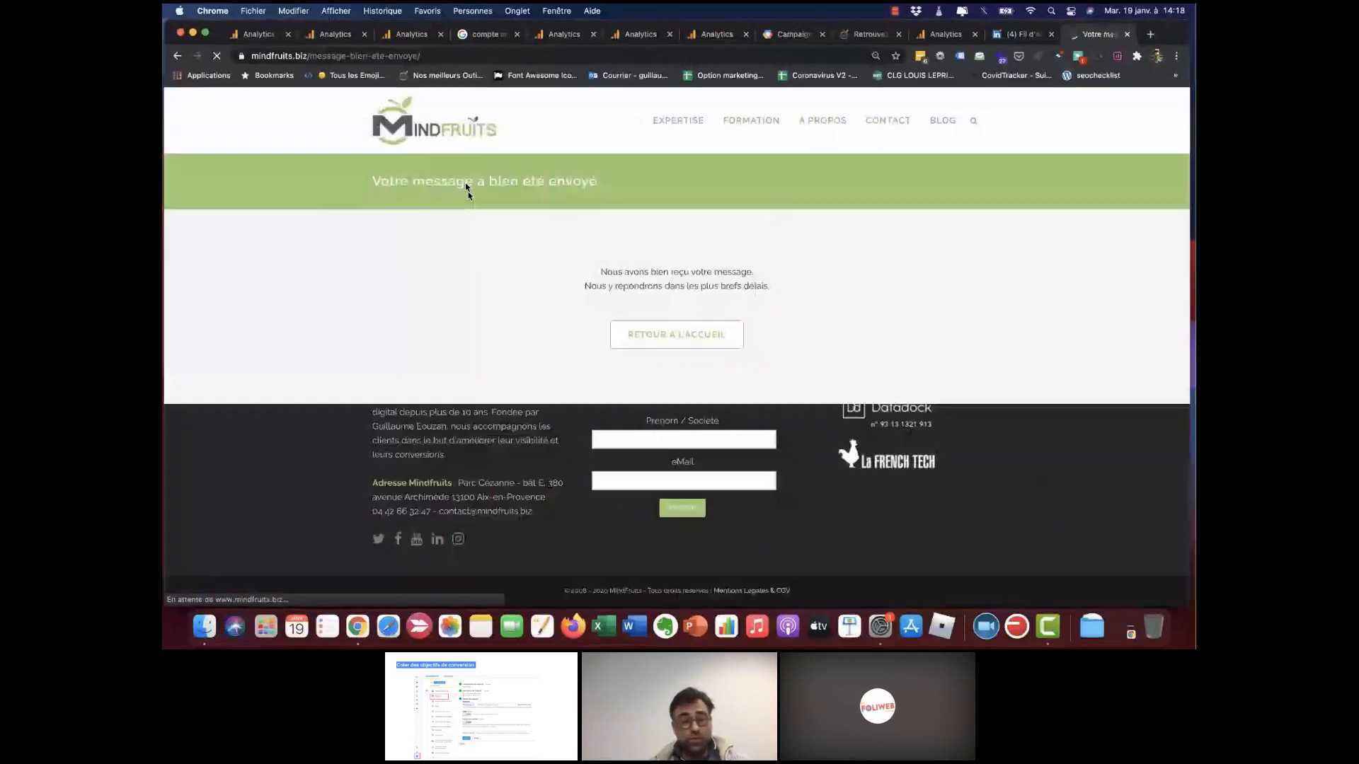
# - Select the address of the contact form's confirmation page, and reopen the Contact goal of the MindFruits.biz view in Analytics
pyautogui.click(448, 57)
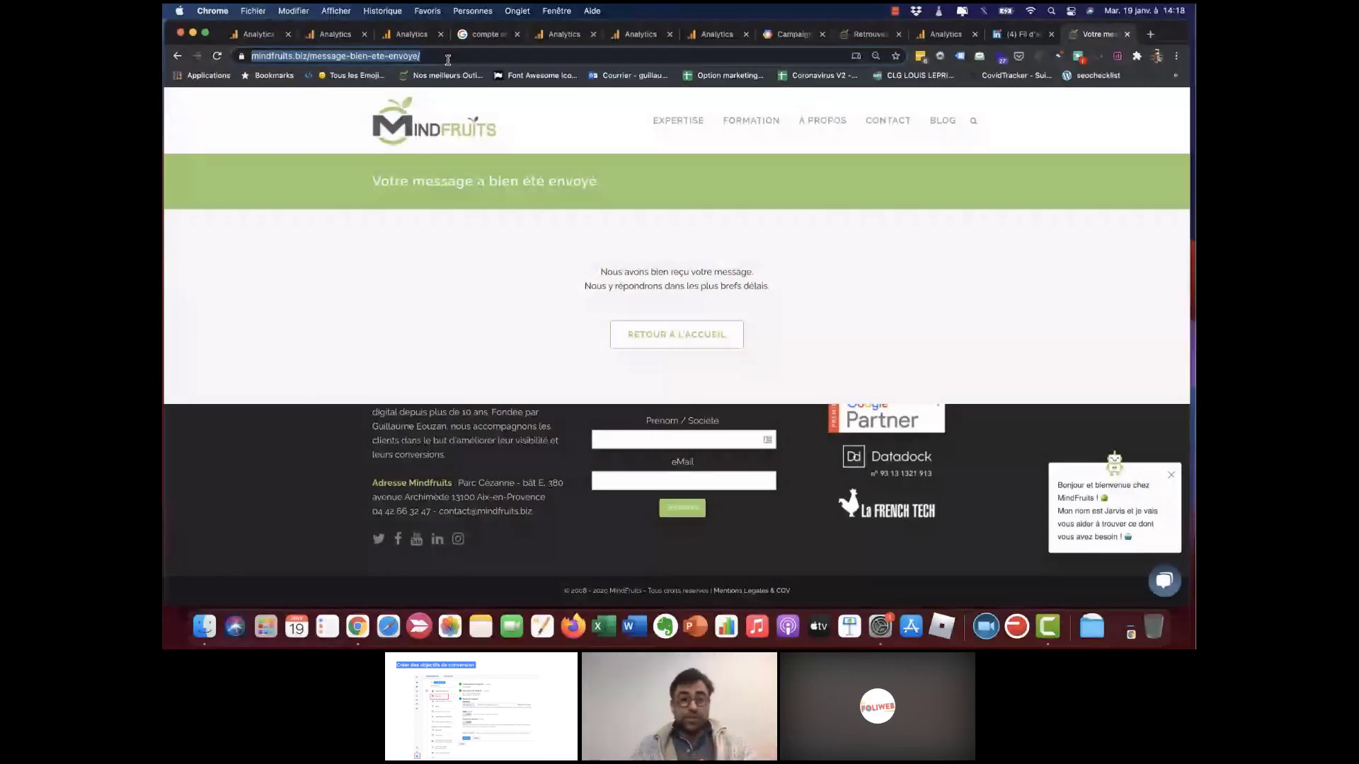
pyautogui.click(721, 39)
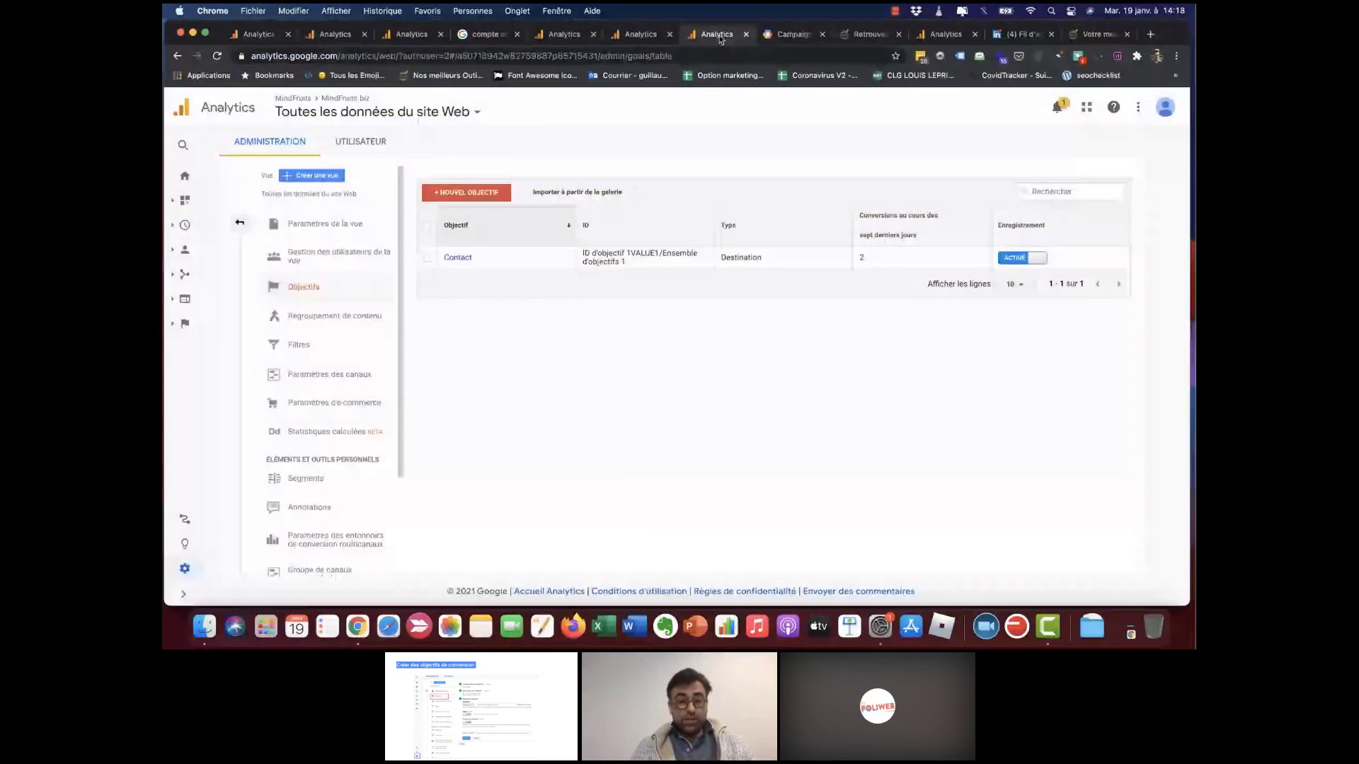
pyautogui.click(678, 37)
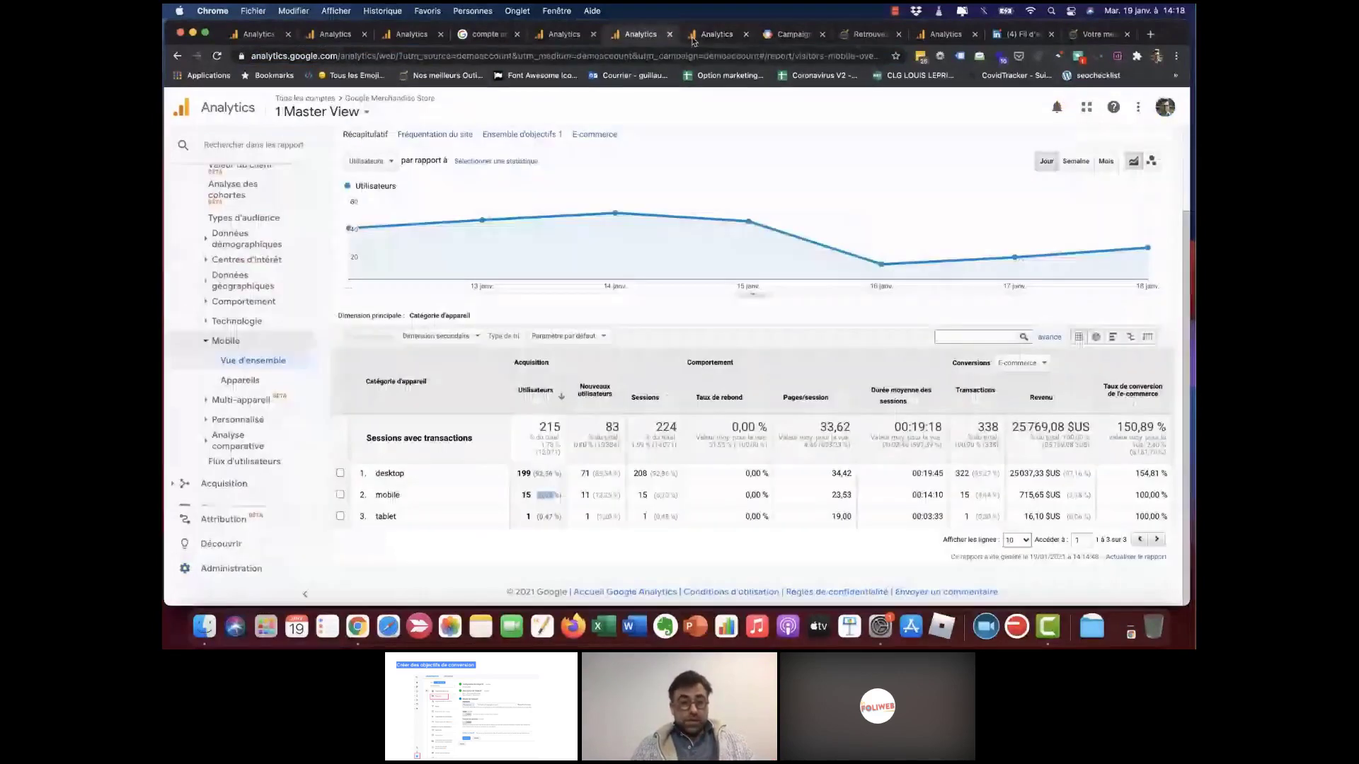
pyautogui.click(715, 35)
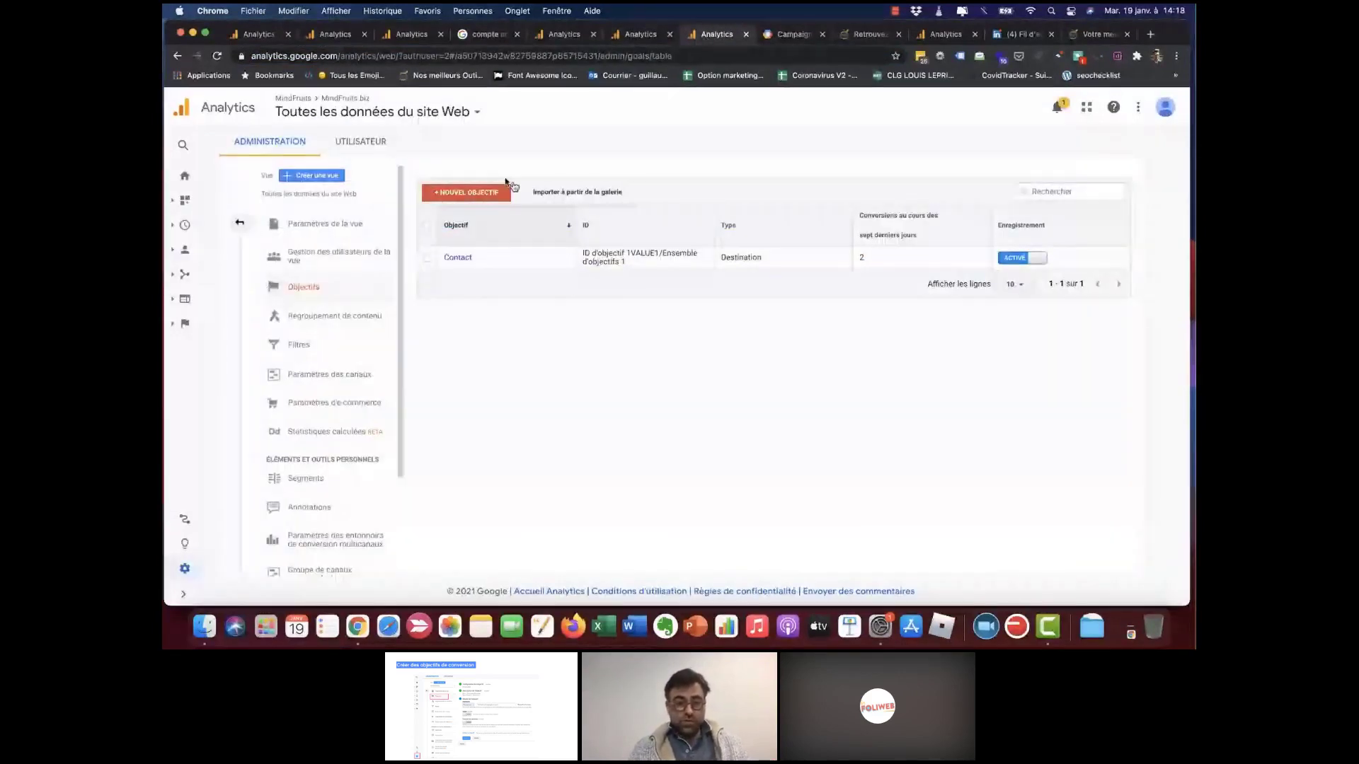
pyautogui.click(470, 259)
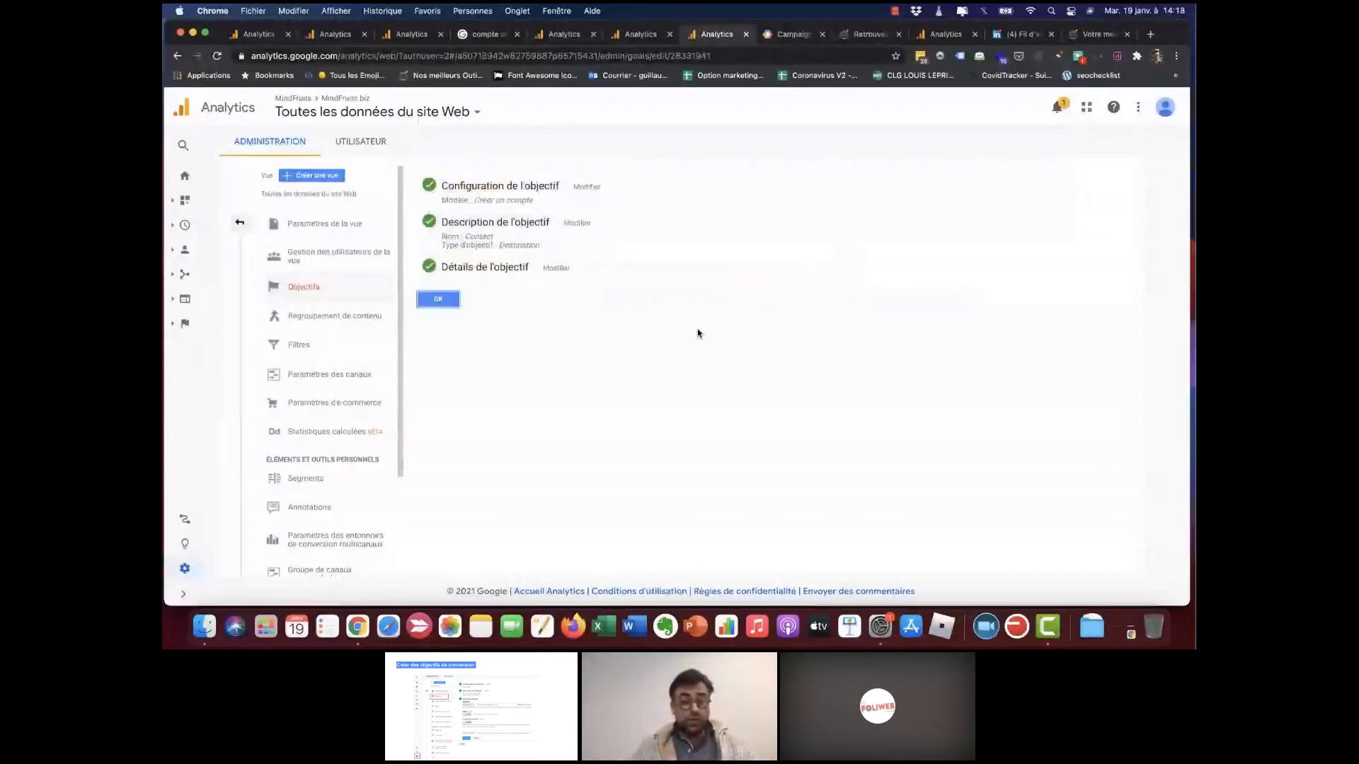
# - Review the Contact goal's template options with Créer un compte kept, and open its description with the name and goal type
pyautogui.click(587, 189)
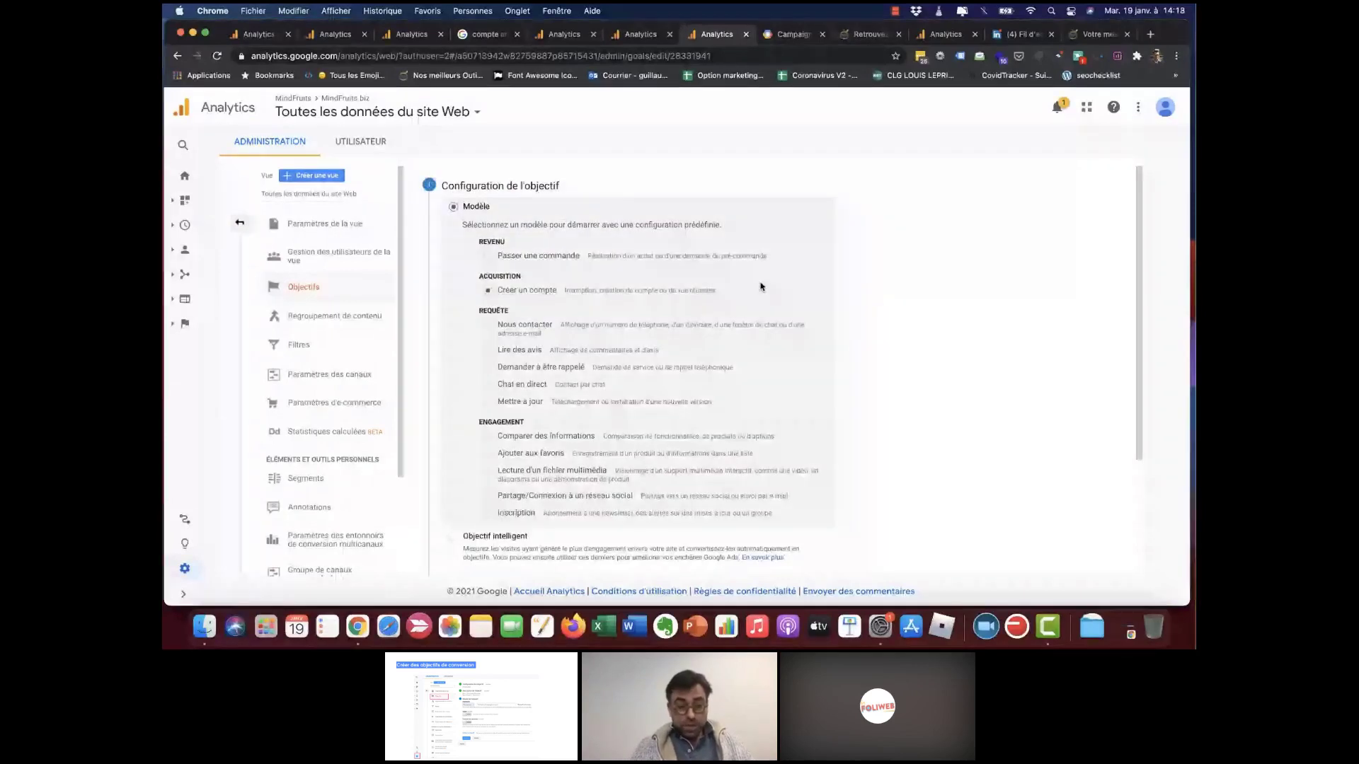
pyautogui.scroll(-1, 762, 287)
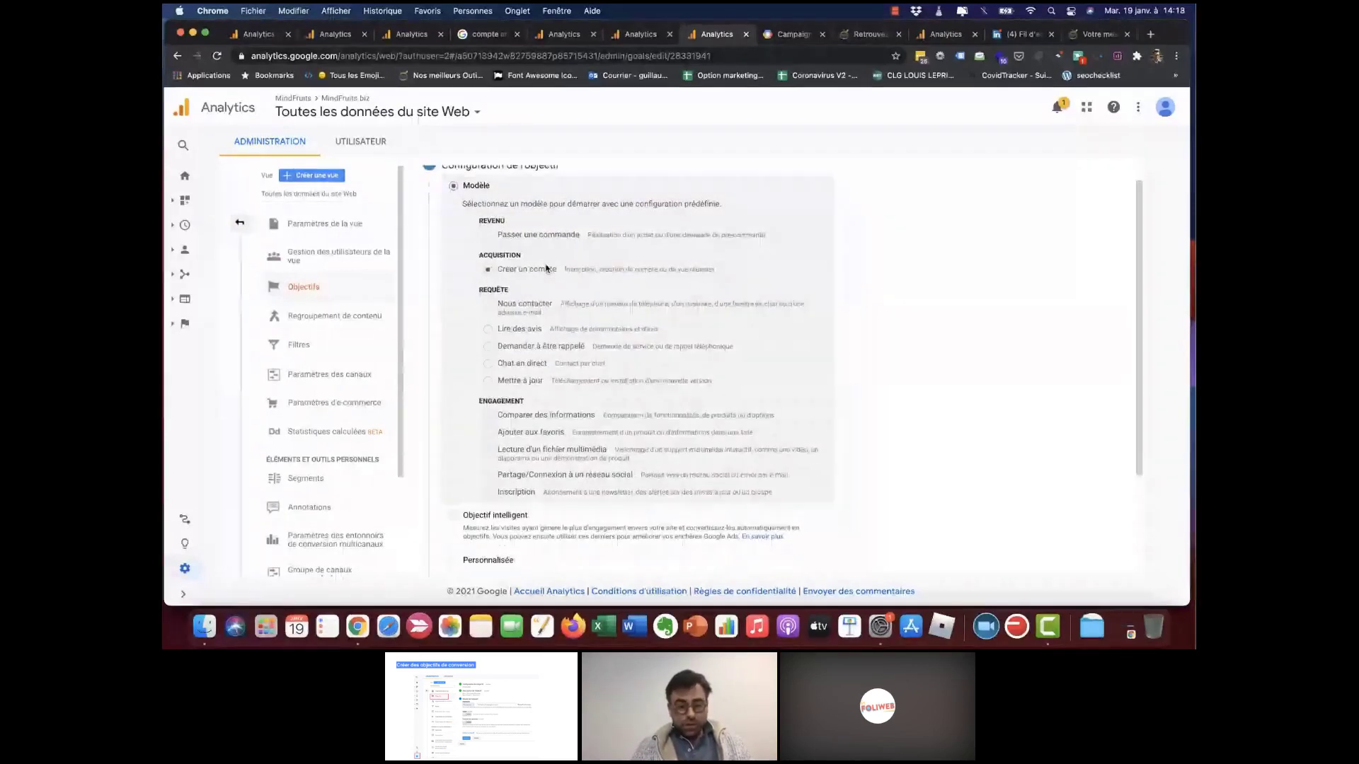
pyautogui.scroll(-4, 665, 276)
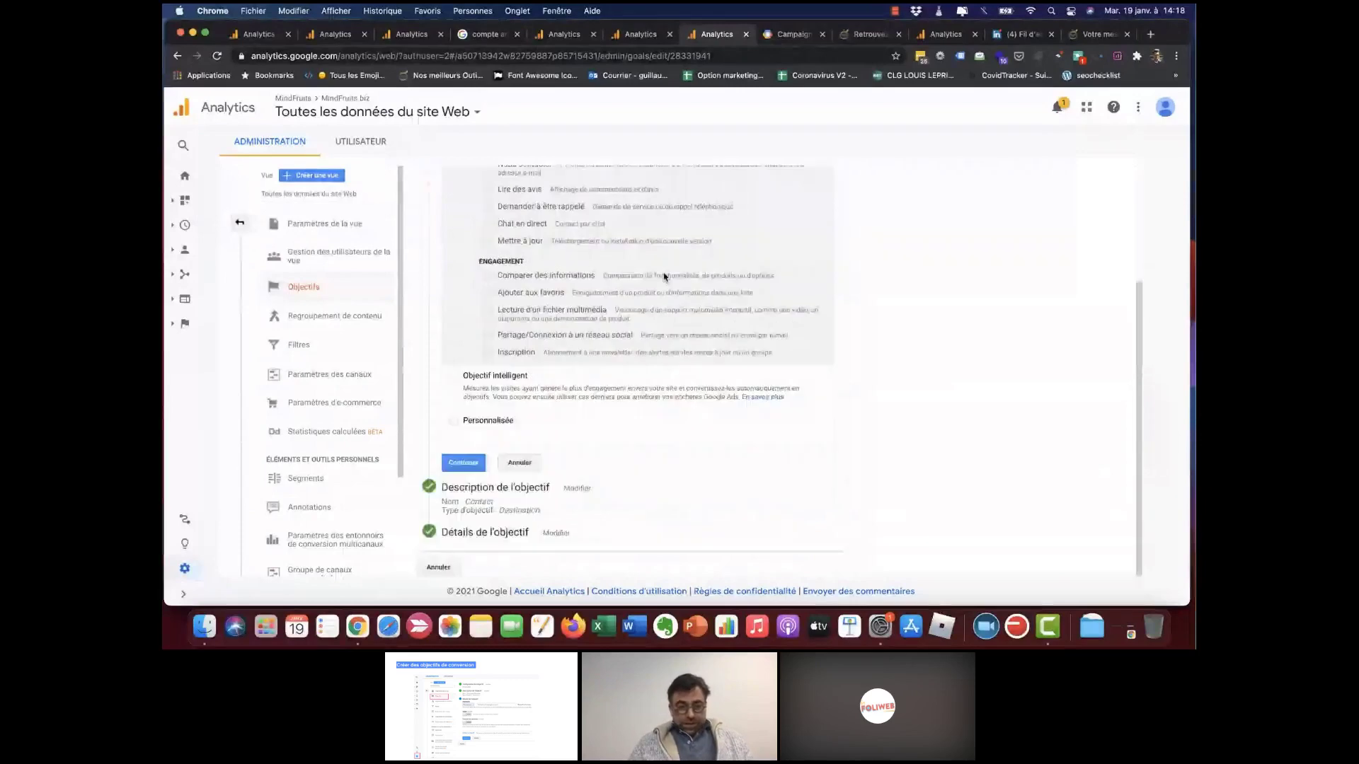
pyautogui.click(472, 462)
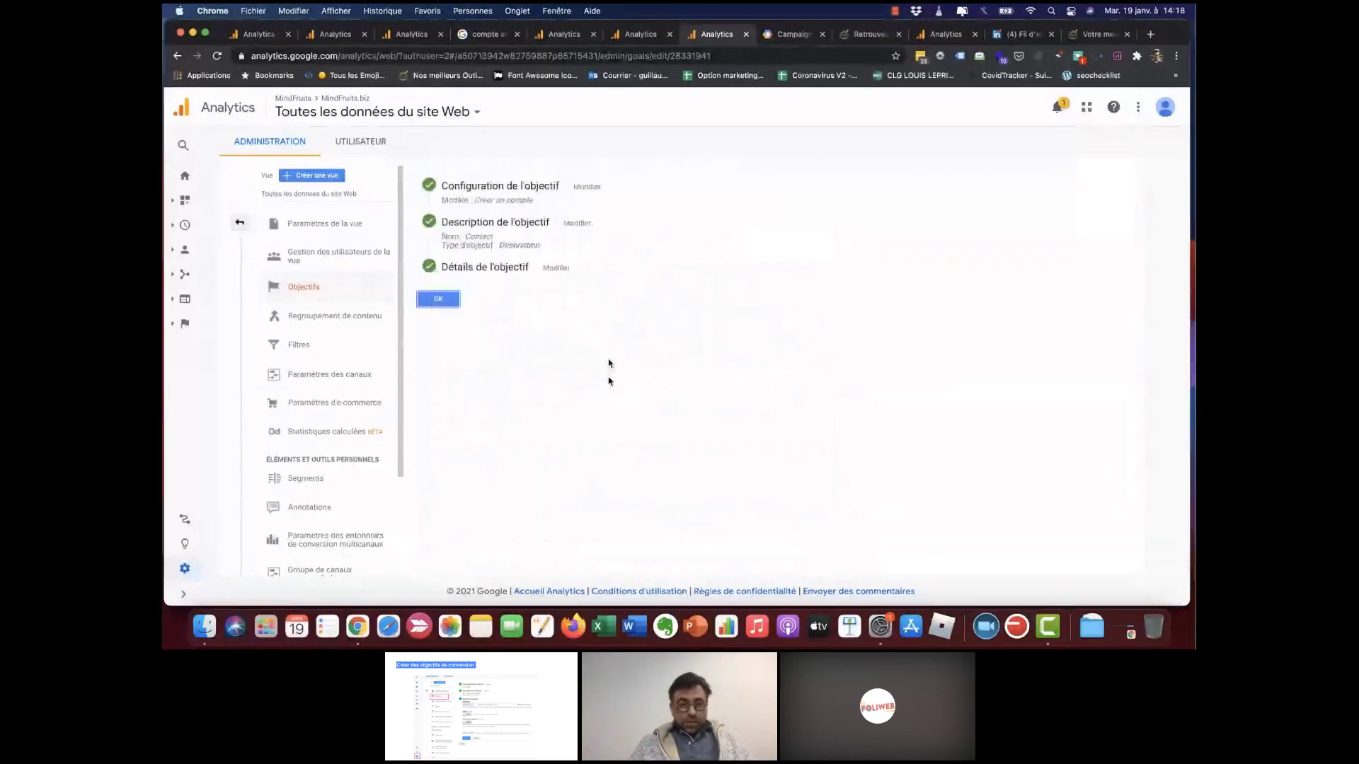
pyautogui.click(577, 224)
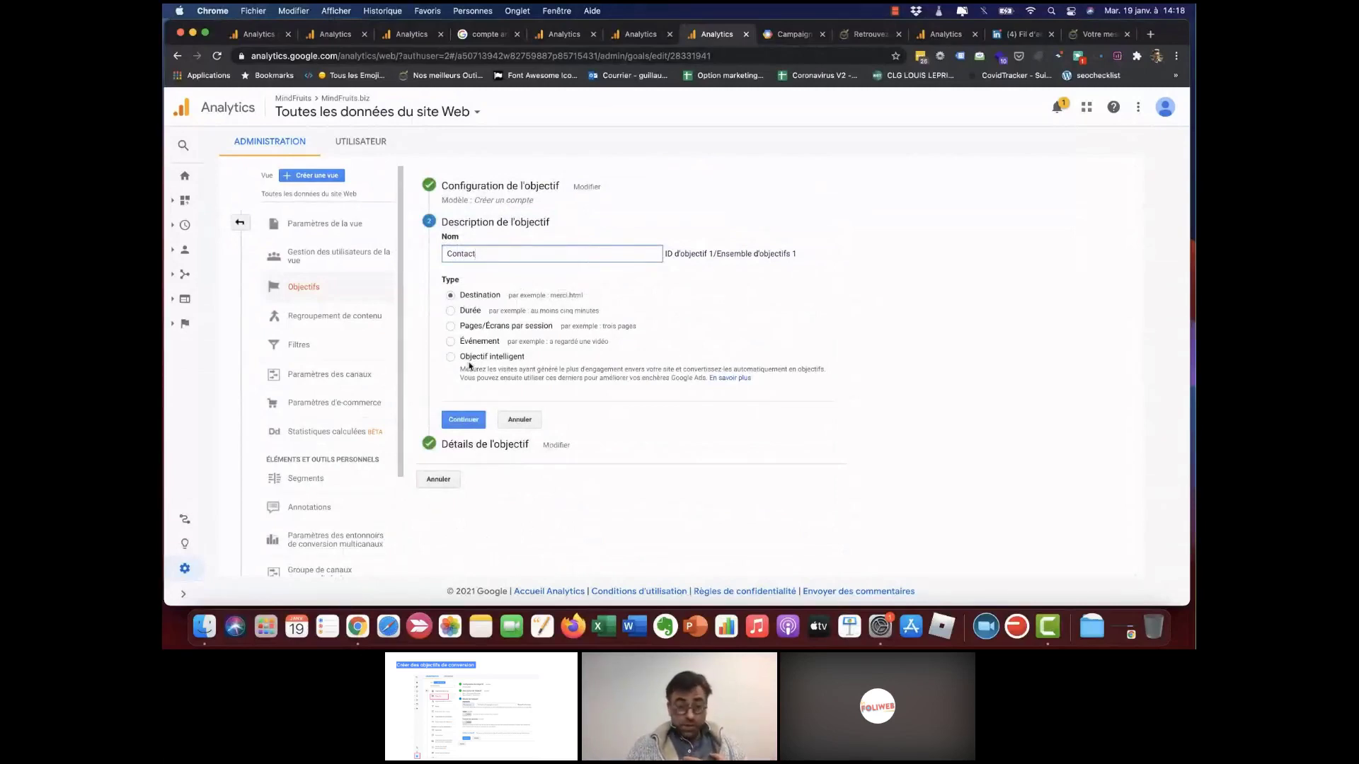
# - Examine the destination path in the Contact goal's details, try to save the goal, and cancel the edit
pyautogui.click(556, 447)
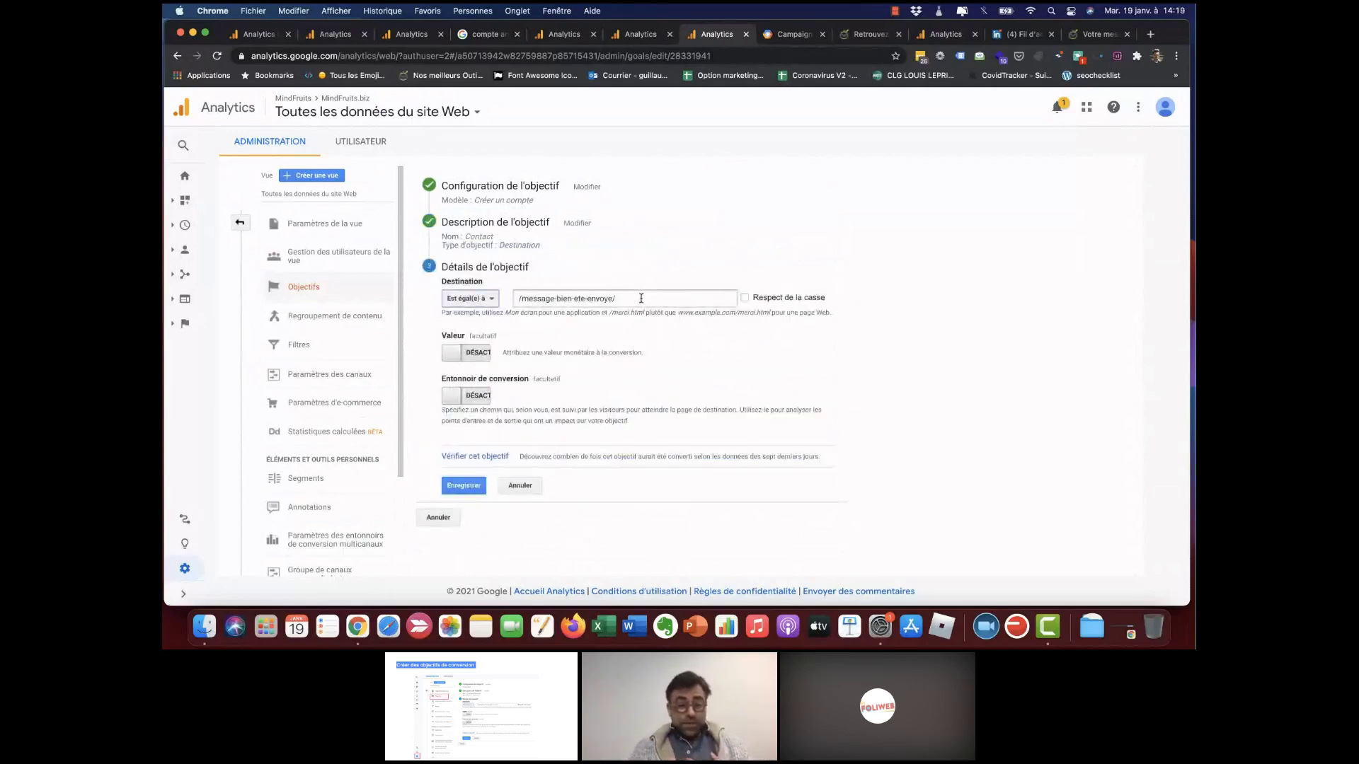
pyautogui.moveTo(635, 301); pyautogui.dragTo(517, 301)
pyautogui.click(516, 300)
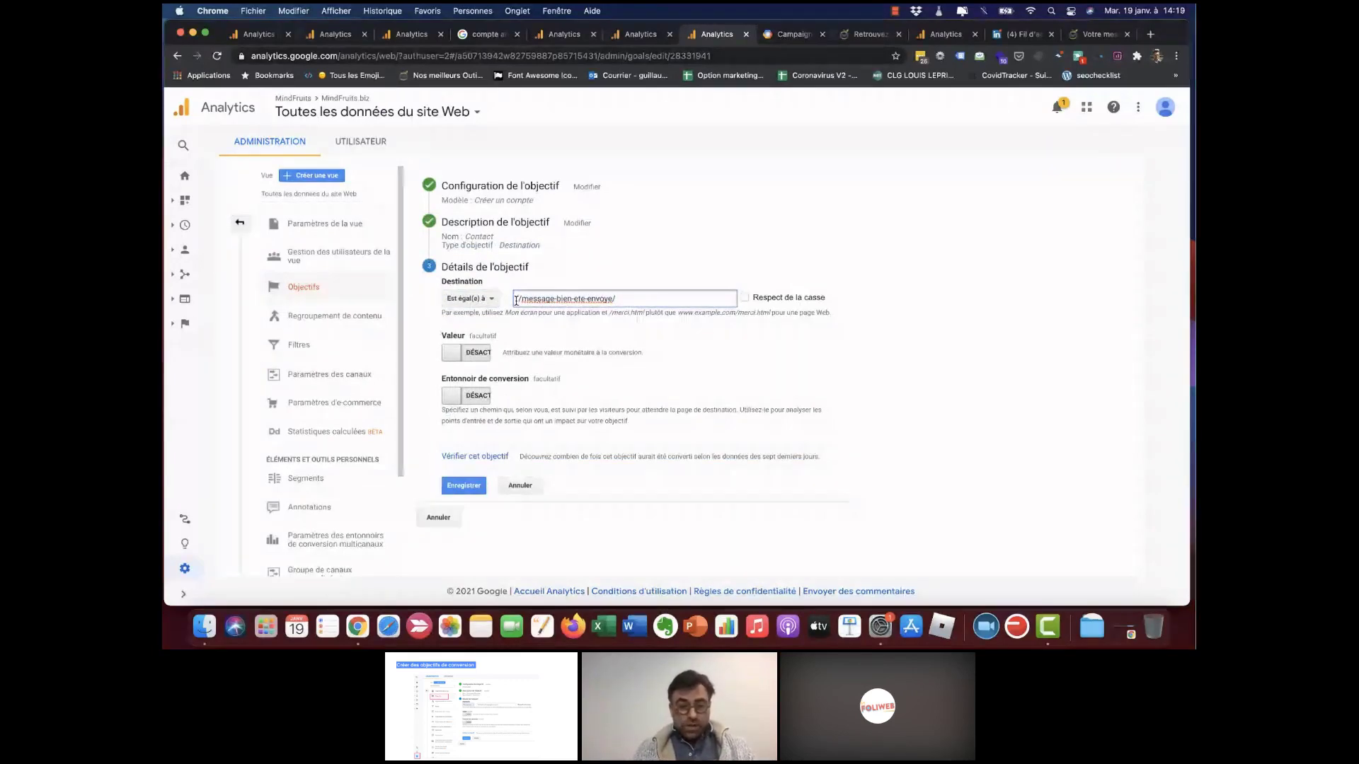
pyautogui.moveTo(616, 301); pyautogui.dragTo(508, 301)
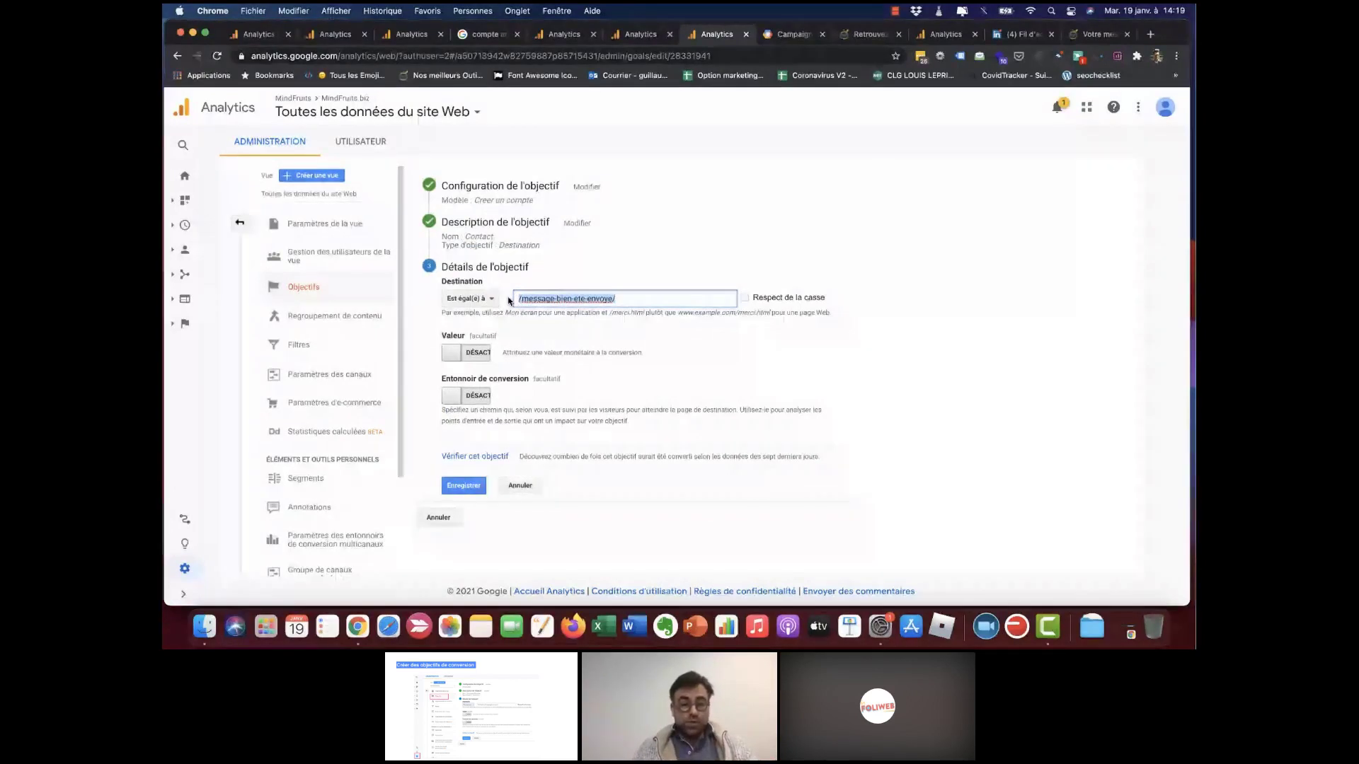
pyautogui.click(466, 488)
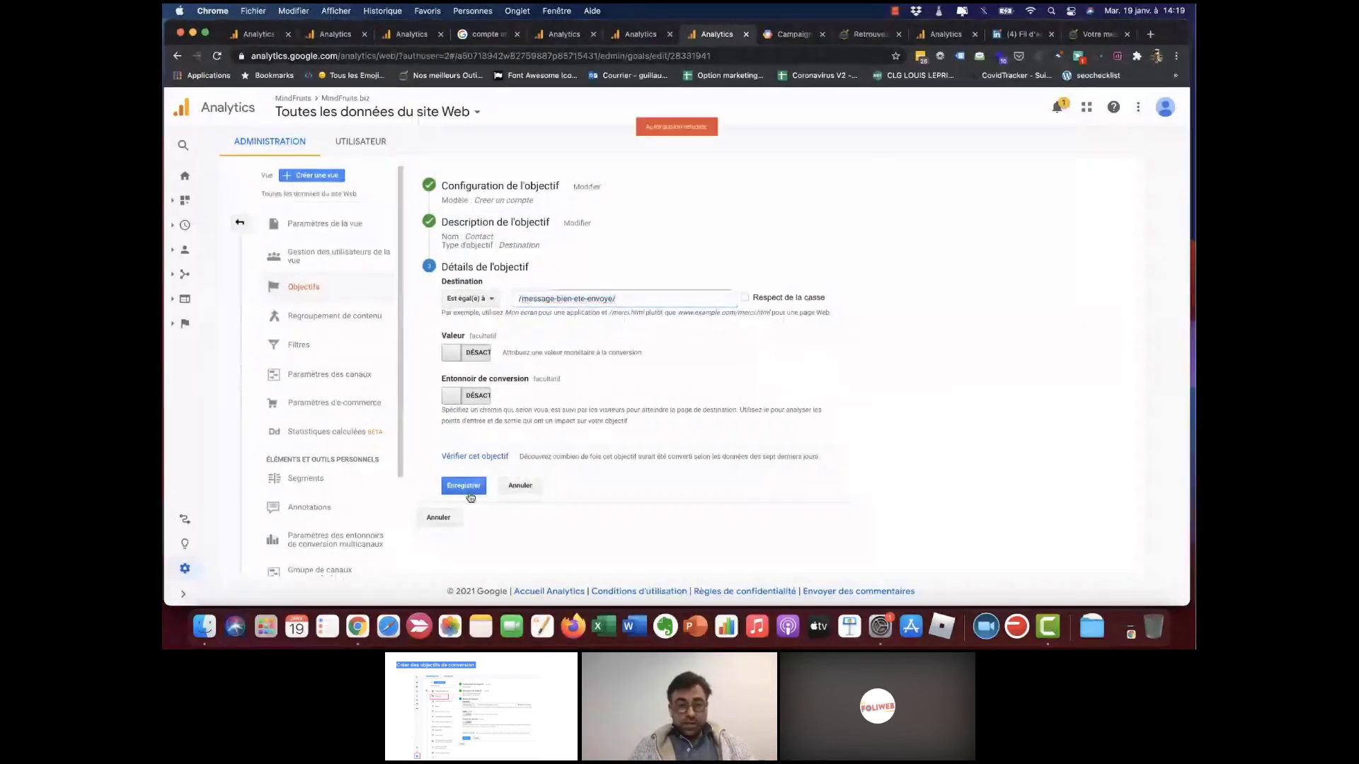
pyautogui.click(520, 486)
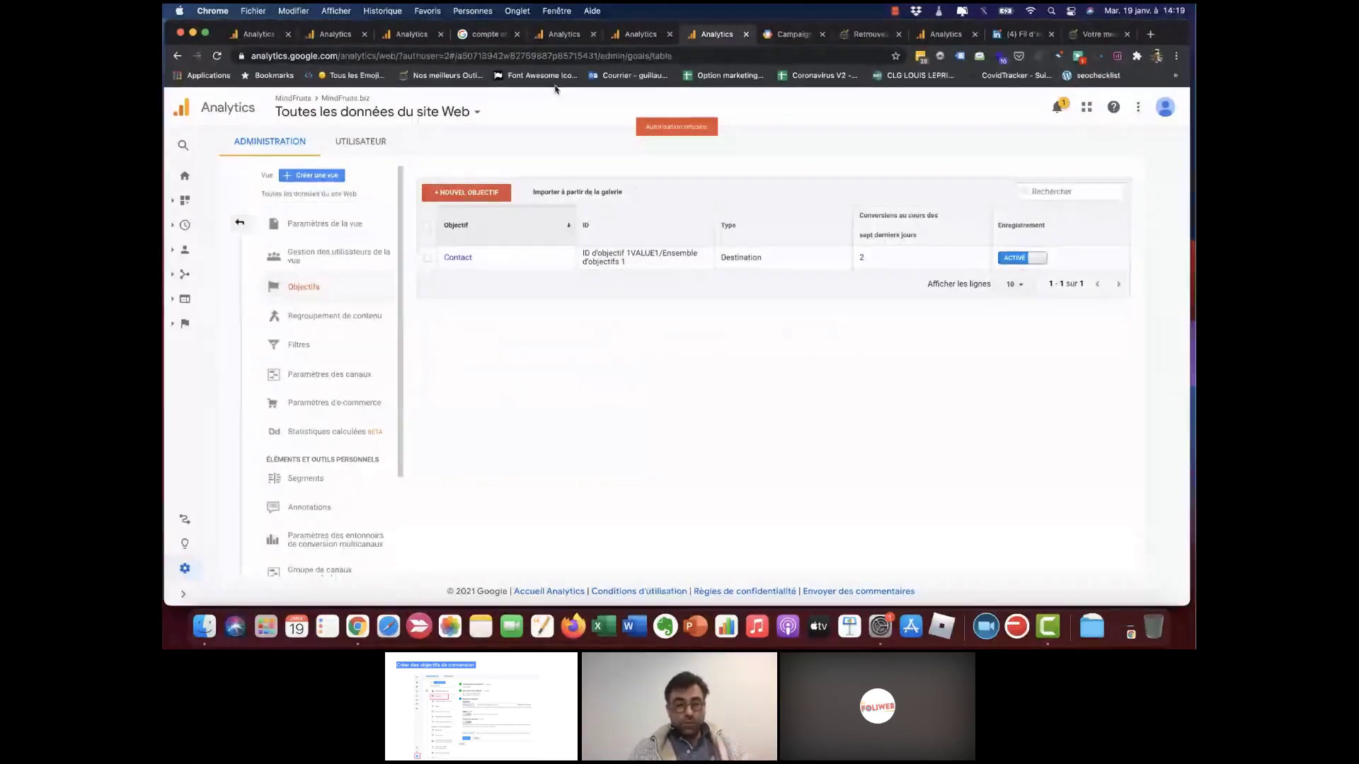
# - Return to the Canaux report of the Google Merchandise Store's 1 Master View and list the goal choices for its conversion columns
pyautogui.click(347, 34)
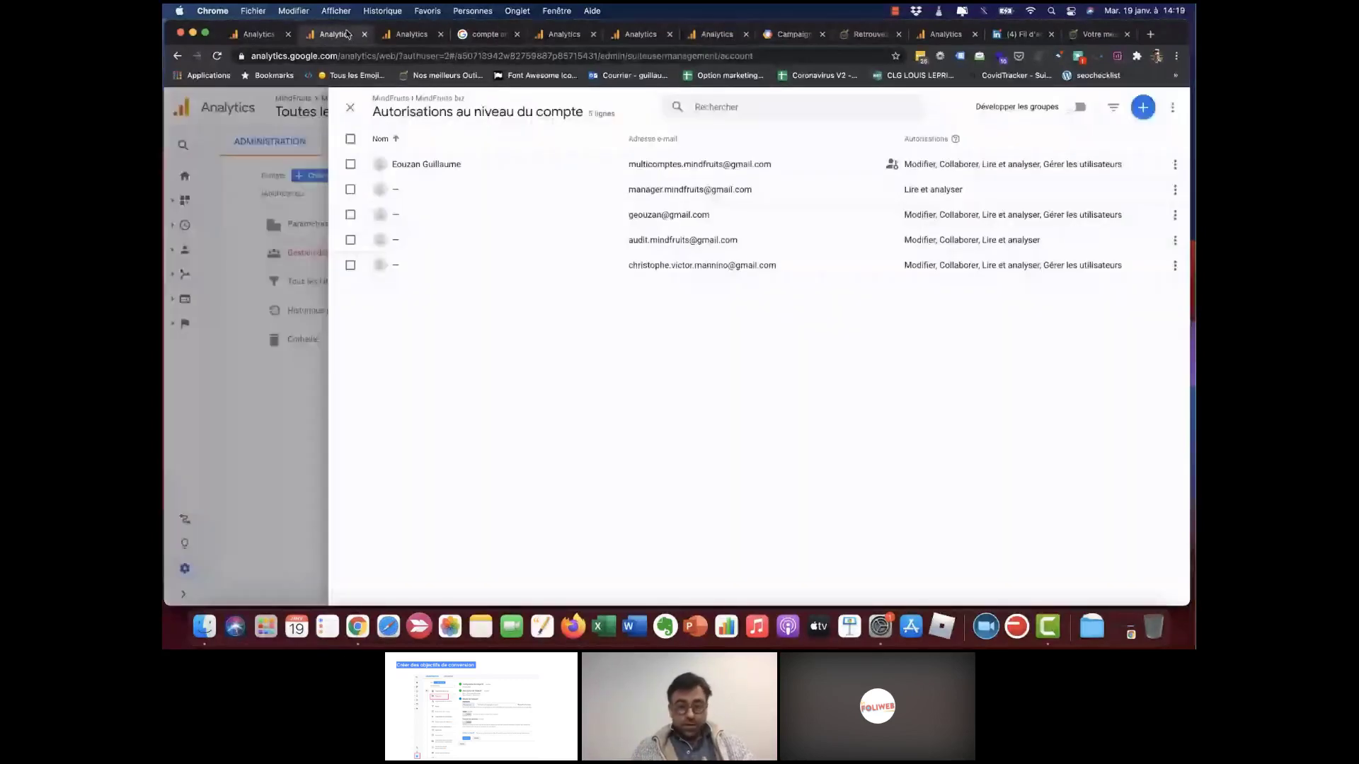
pyautogui.click(276, 37)
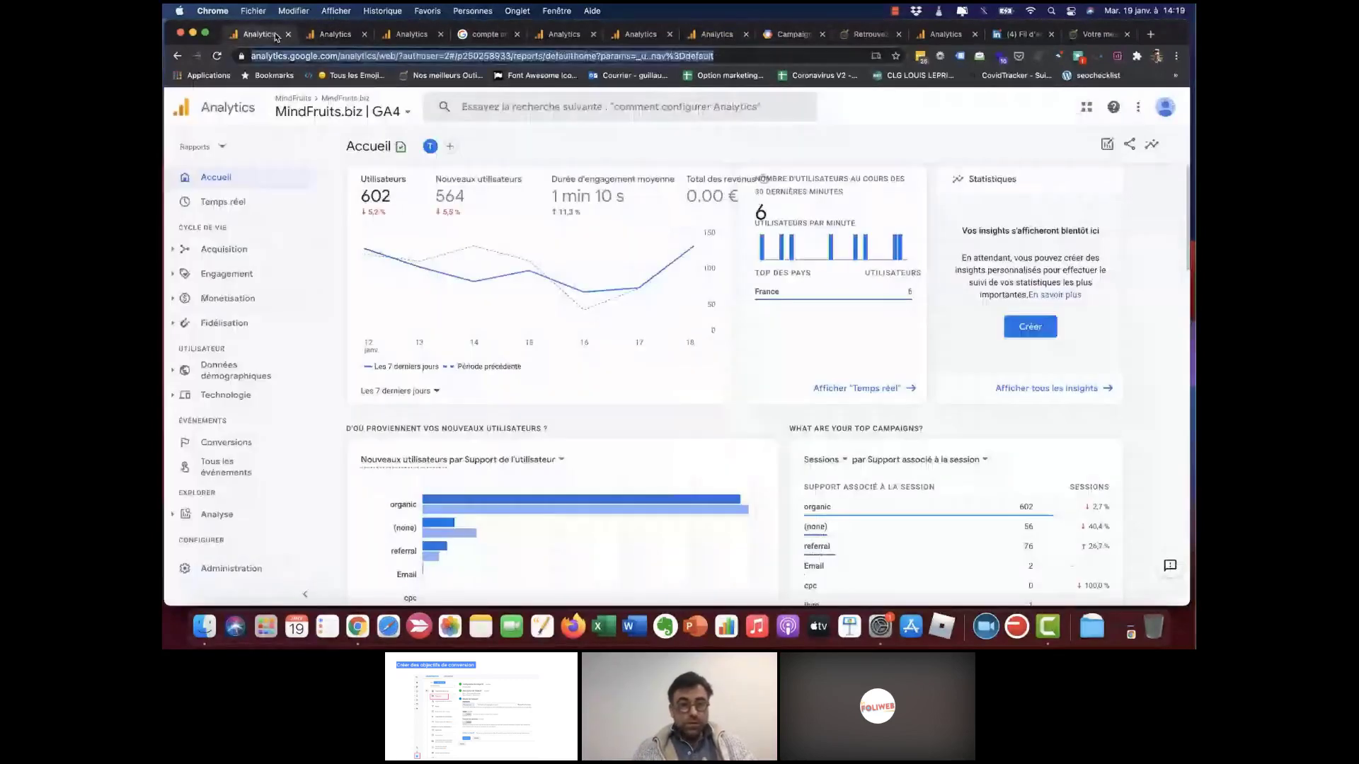
pyautogui.click(565, 37)
pyautogui.scroll(-3, 1042, 333)
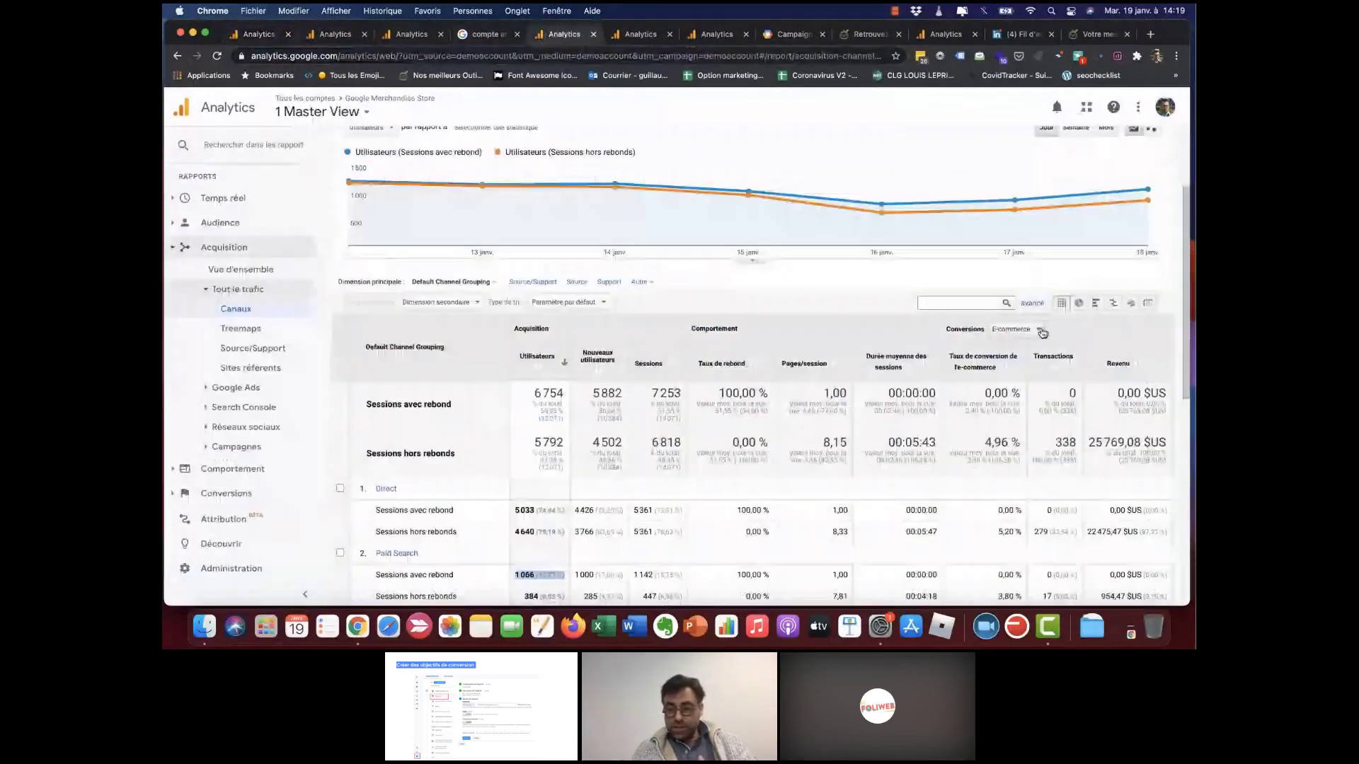
pyautogui.click(1040, 330)
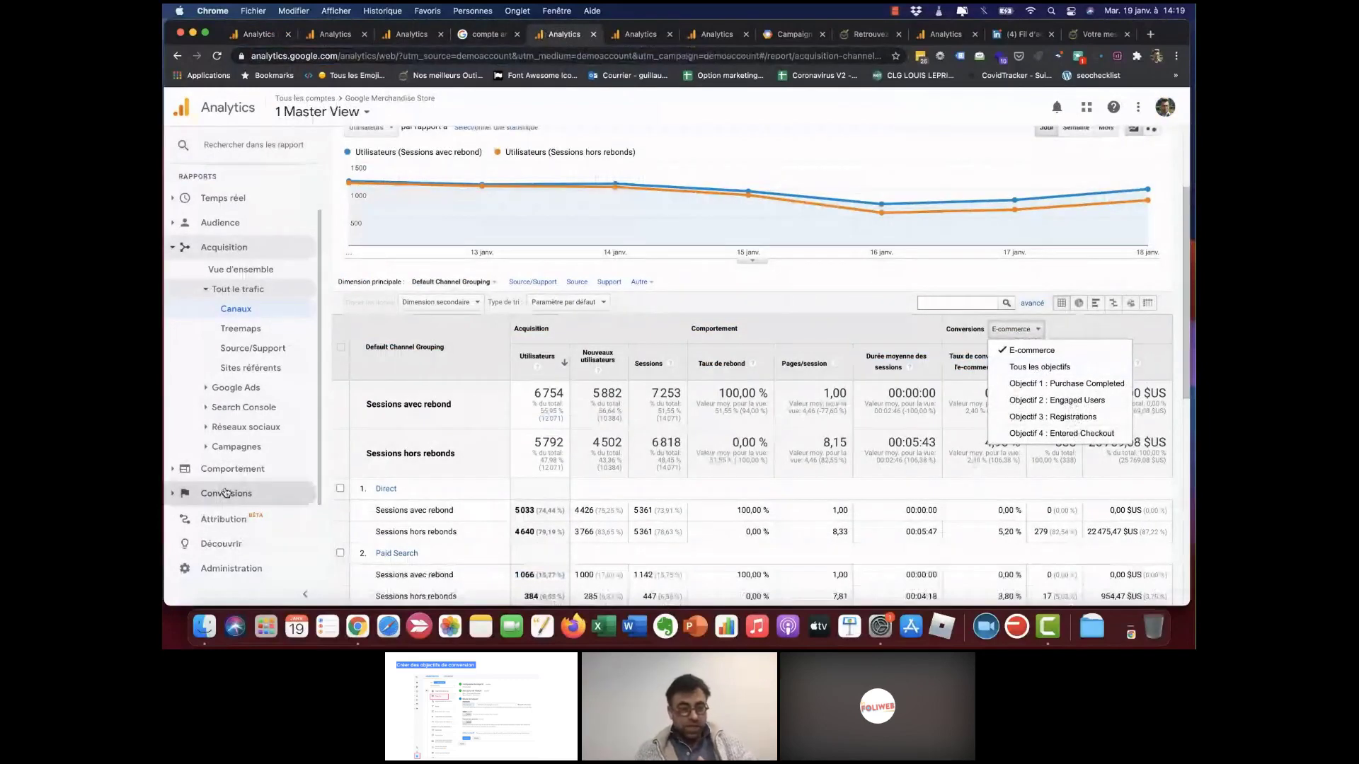
# - Open the URL des objectifs report under Conversions and look through its goal completion URLs
pyautogui.click(226, 493)
pyautogui.click(232, 454)
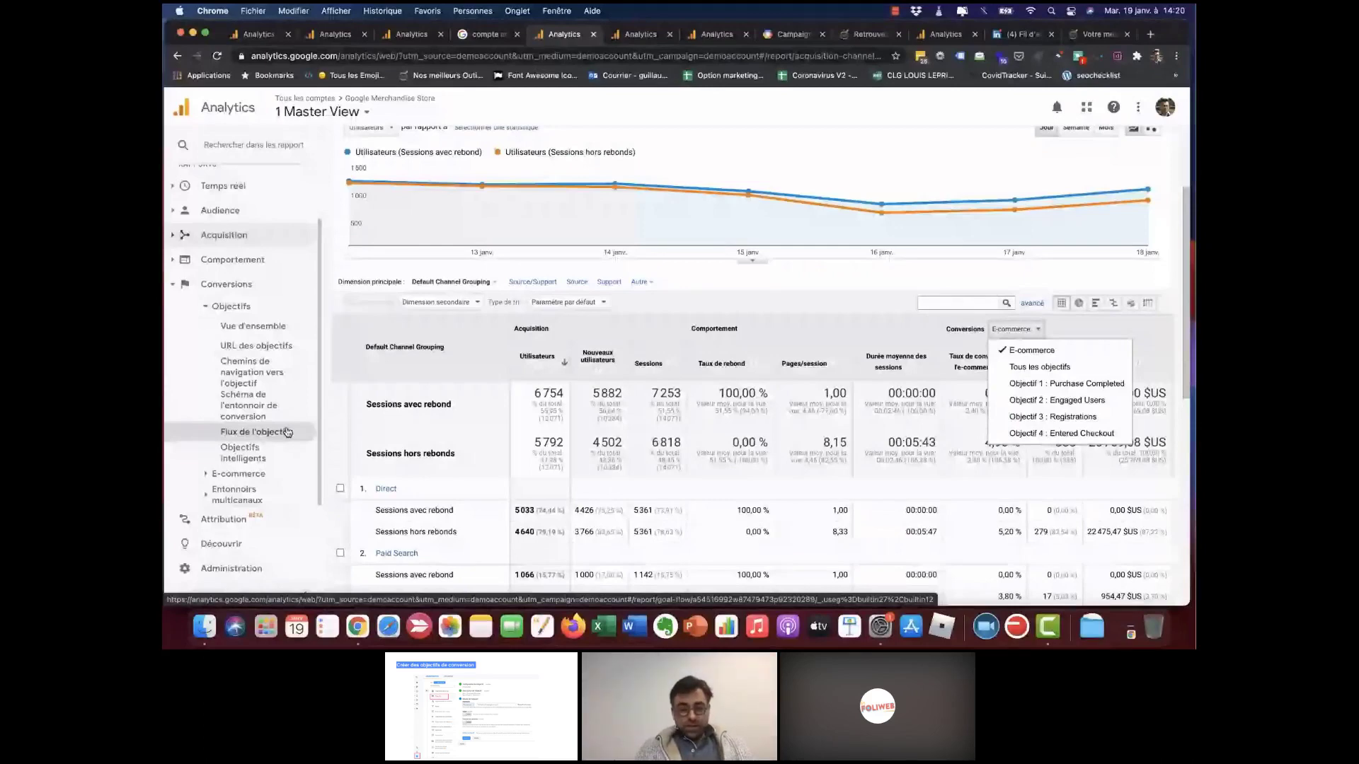
pyautogui.click(256, 345)
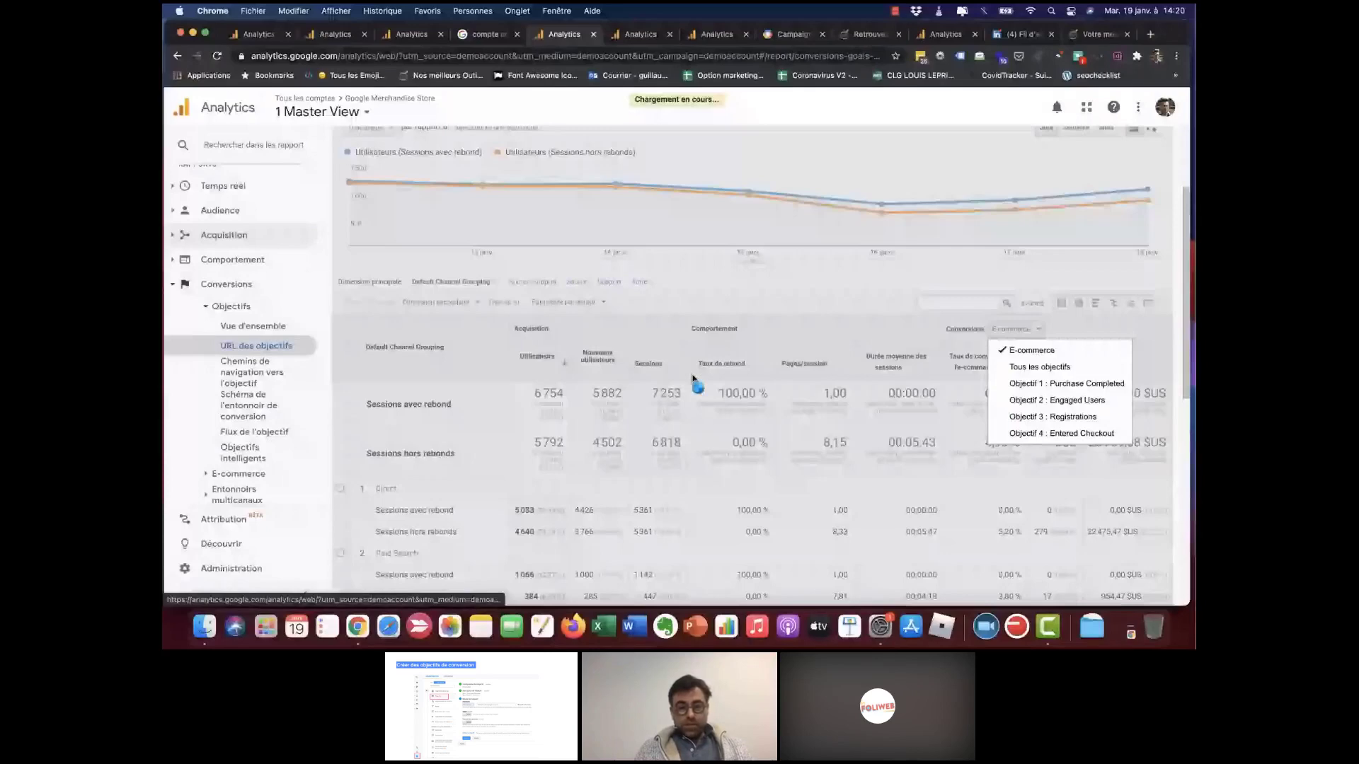
pyautogui.scroll(-5, 693, 379)
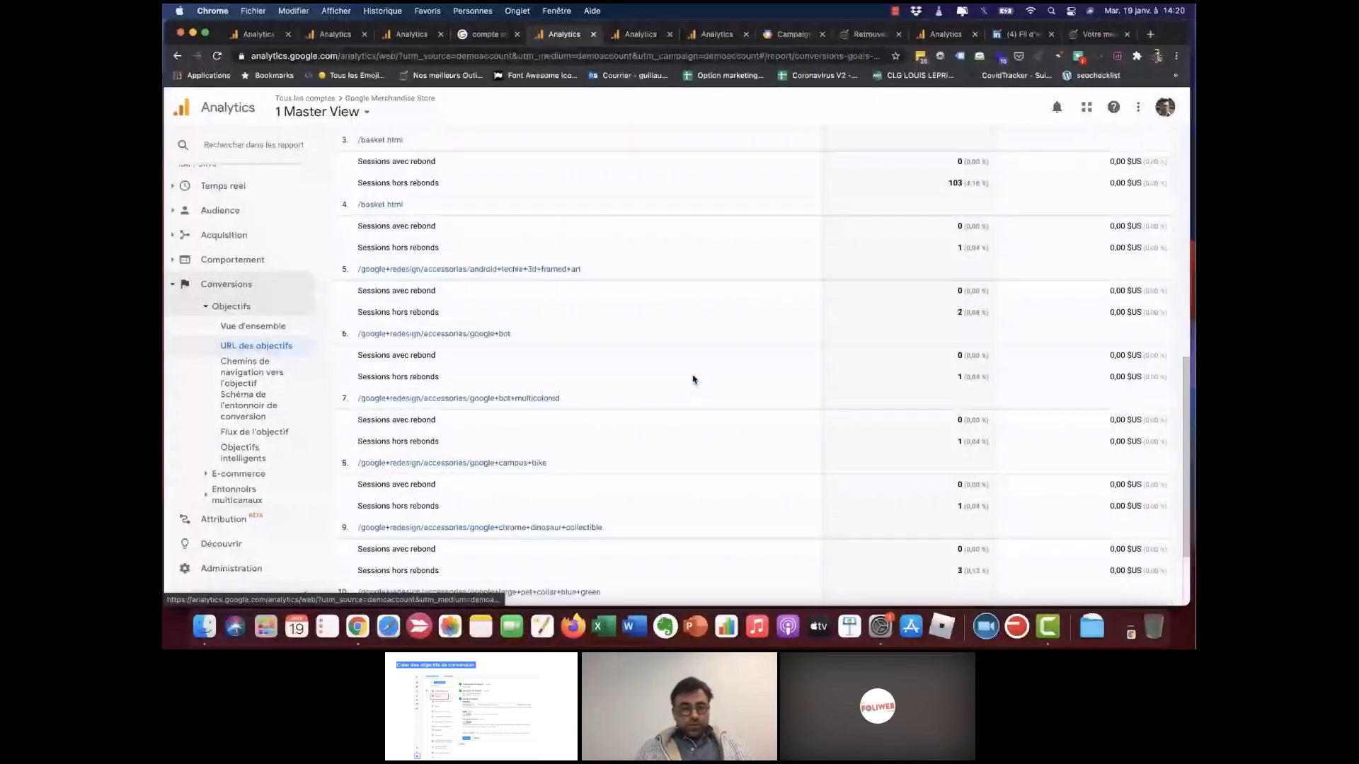
pyautogui.scroll(15, 693, 379)
# - Remove the segments Sessions avec rebond and Sessions hors rebonds from the URL des objectifs report
pyautogui.click(549, 180)
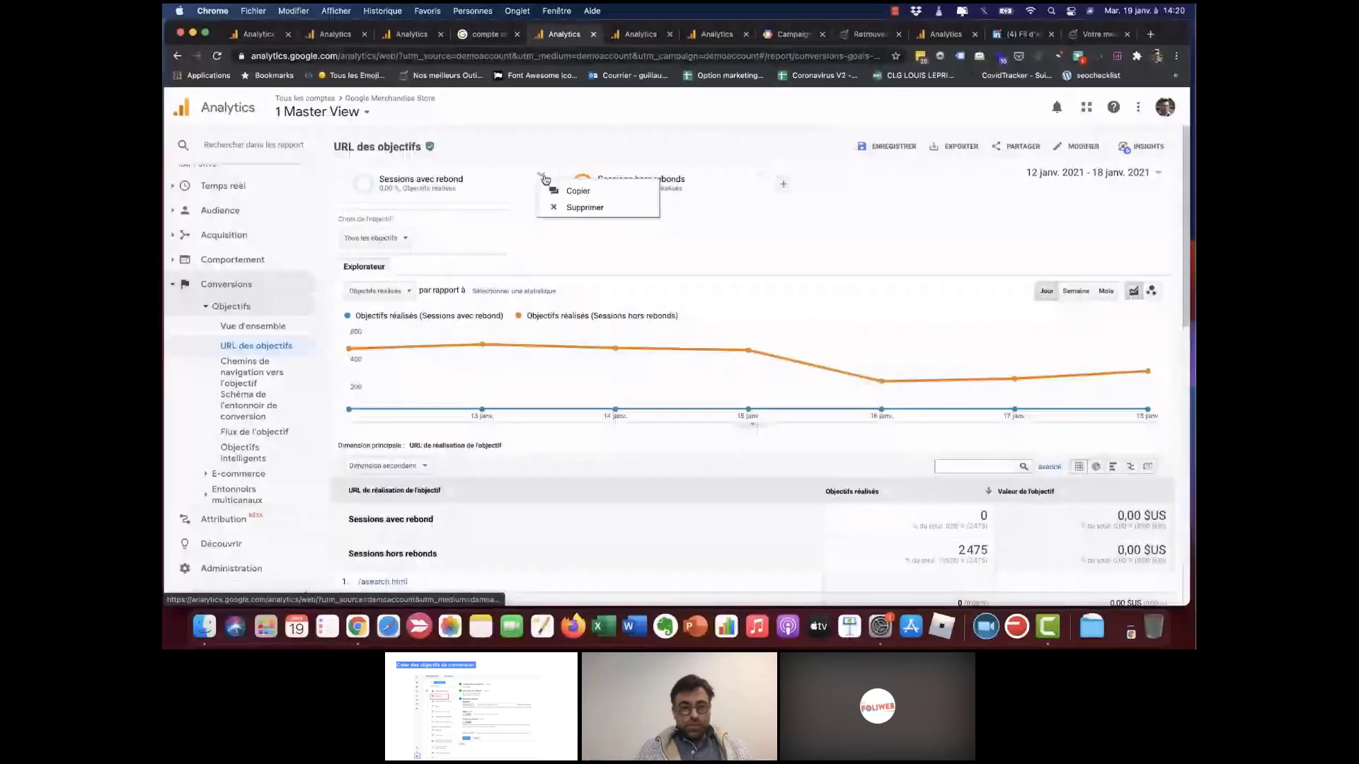
pyautogui.click(568, 206)
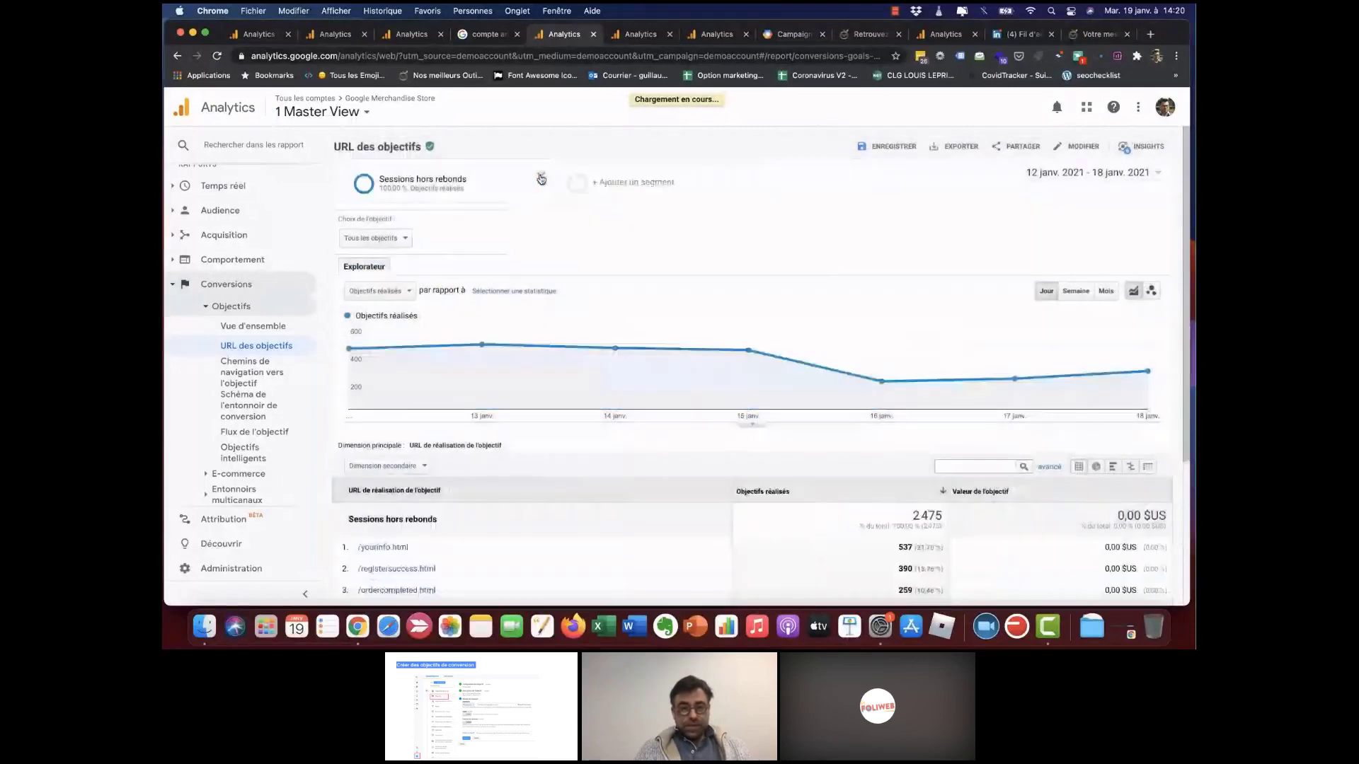
pyautogui.click(541, 177)
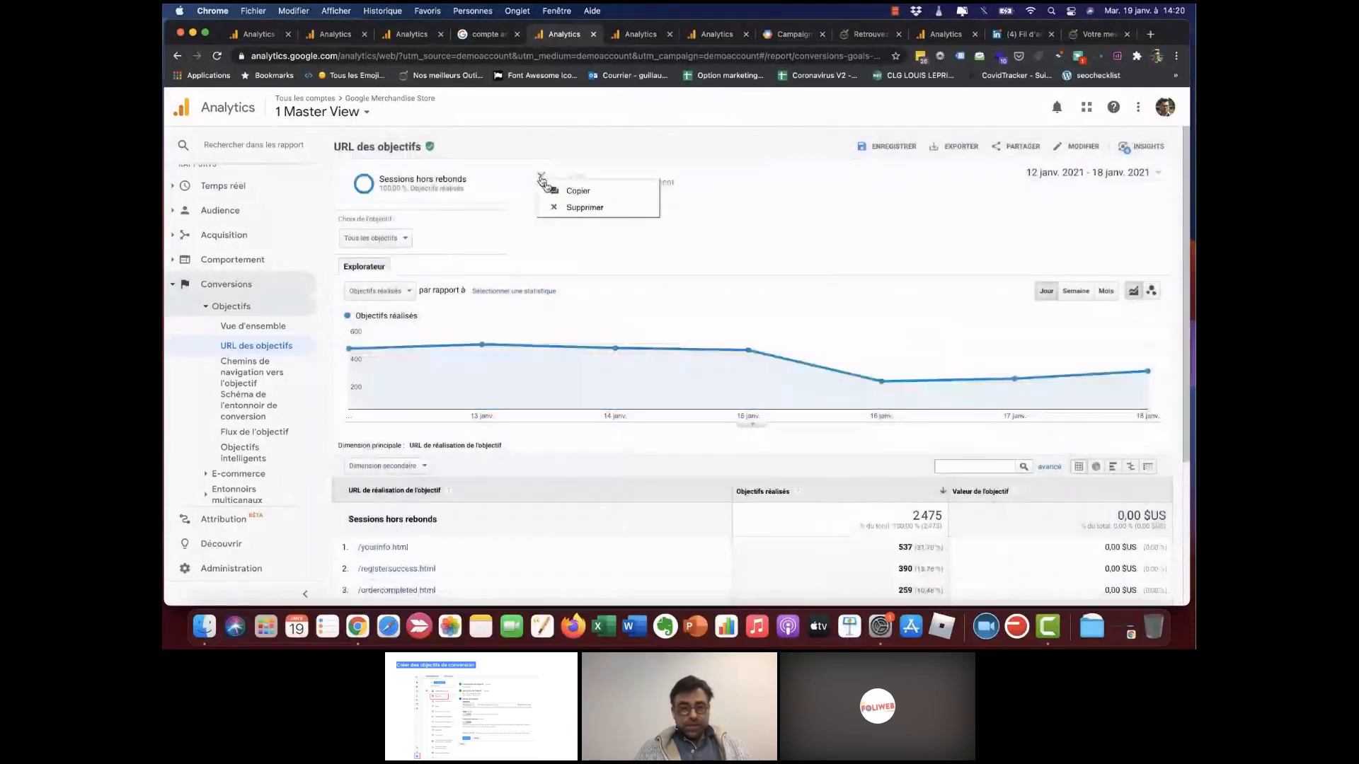
pyautogui.click(583, 207)
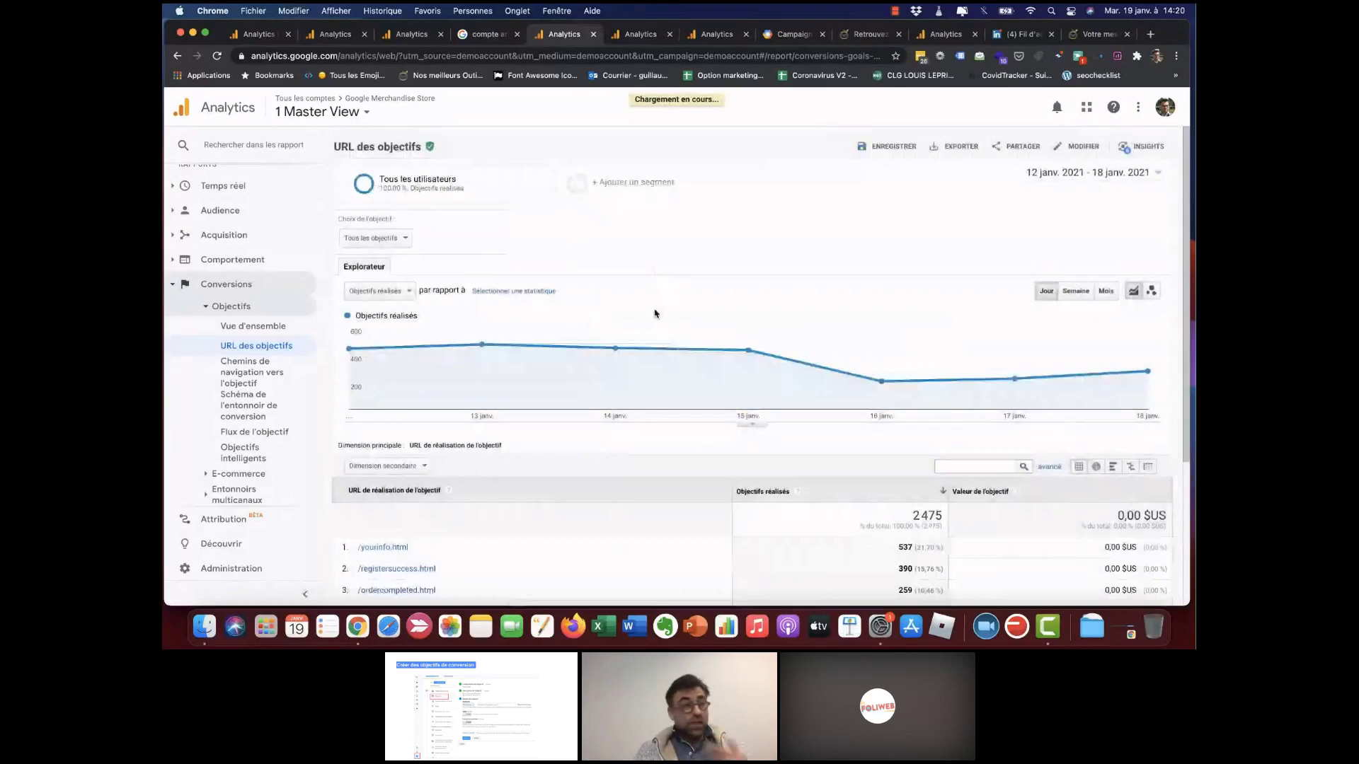
pyautogui.scroll(-3, 654, 311)
pyautogui.scroll(3, 653, 312)
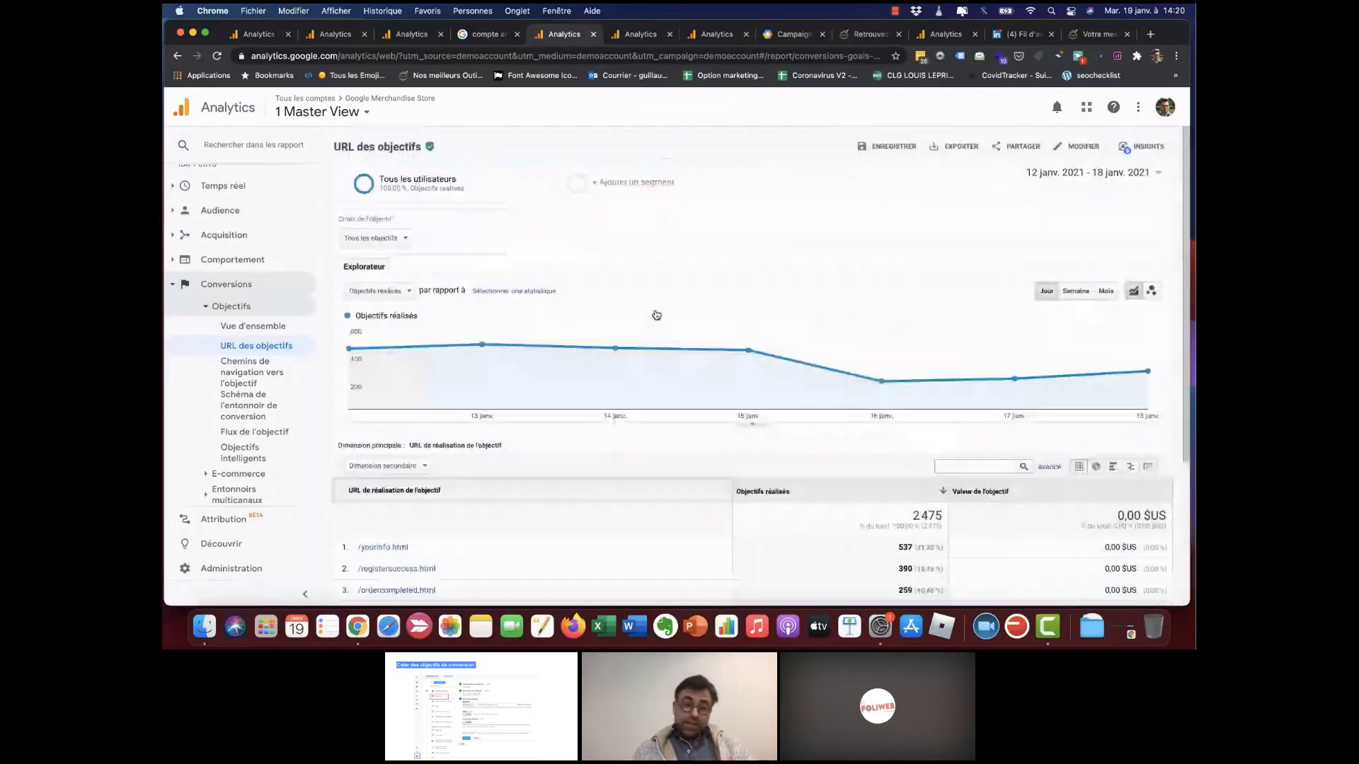
# - Open the segment selection for the report and look through the available system segments
pyautogui.click(447, 177)
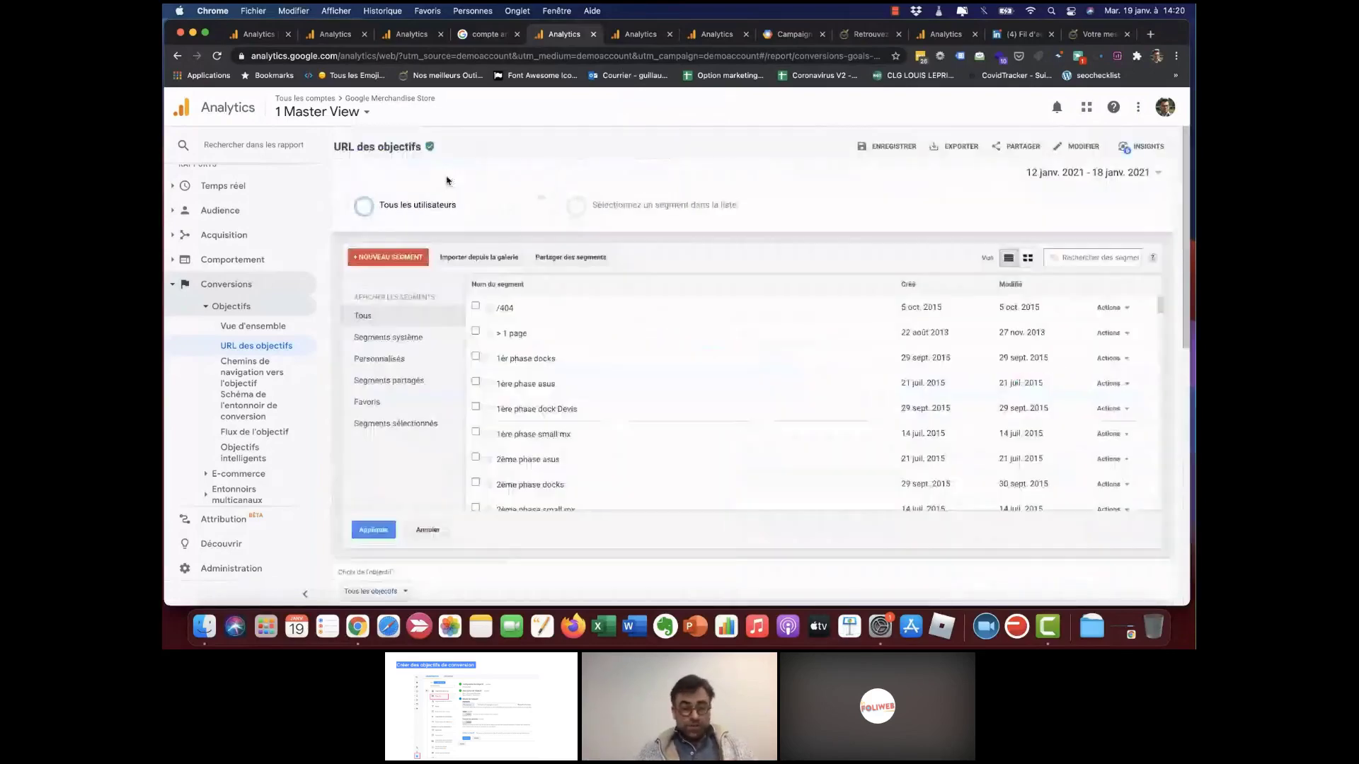
pyautogui.click(402, 340)
pyautogui.scroll(-5, 546, 383)
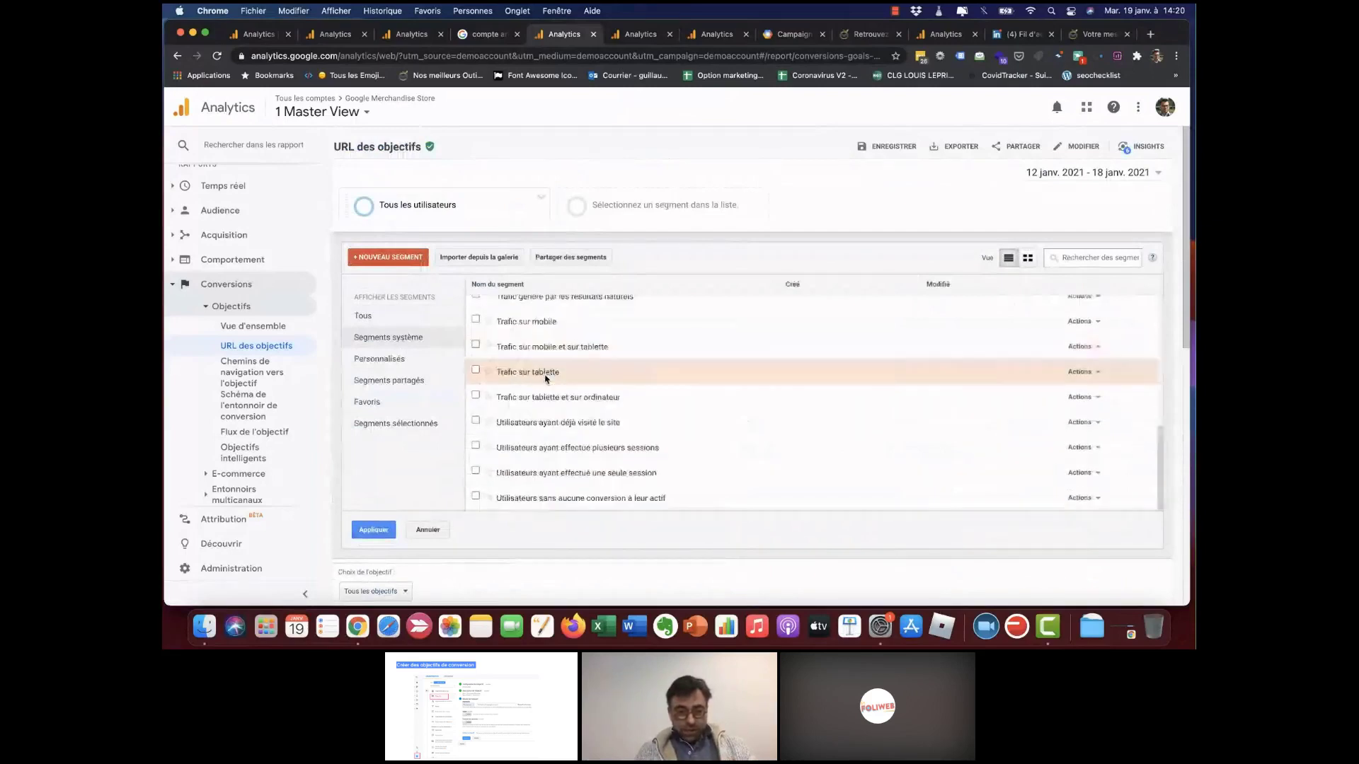
pyautogui.scroll(-8, 546, 381)
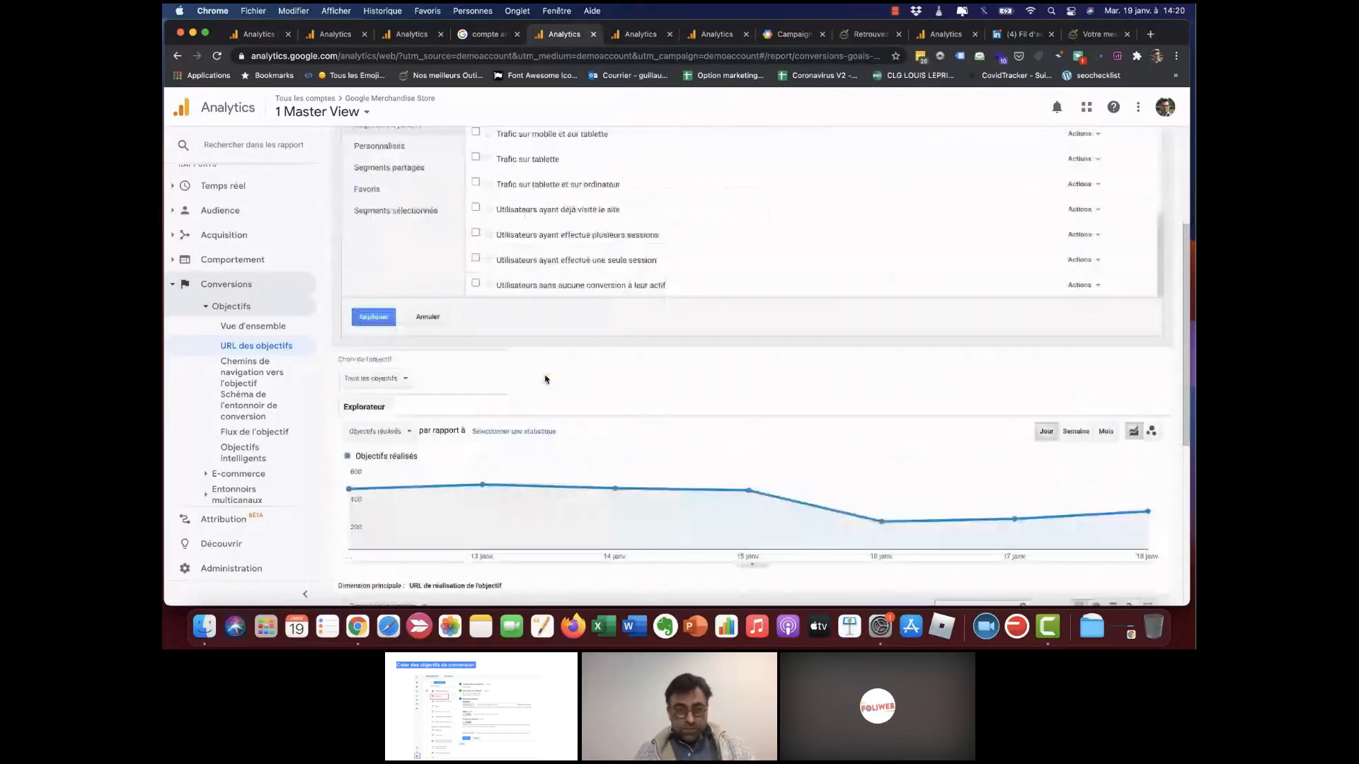
pyautogui.scroll(6, 545, 378)
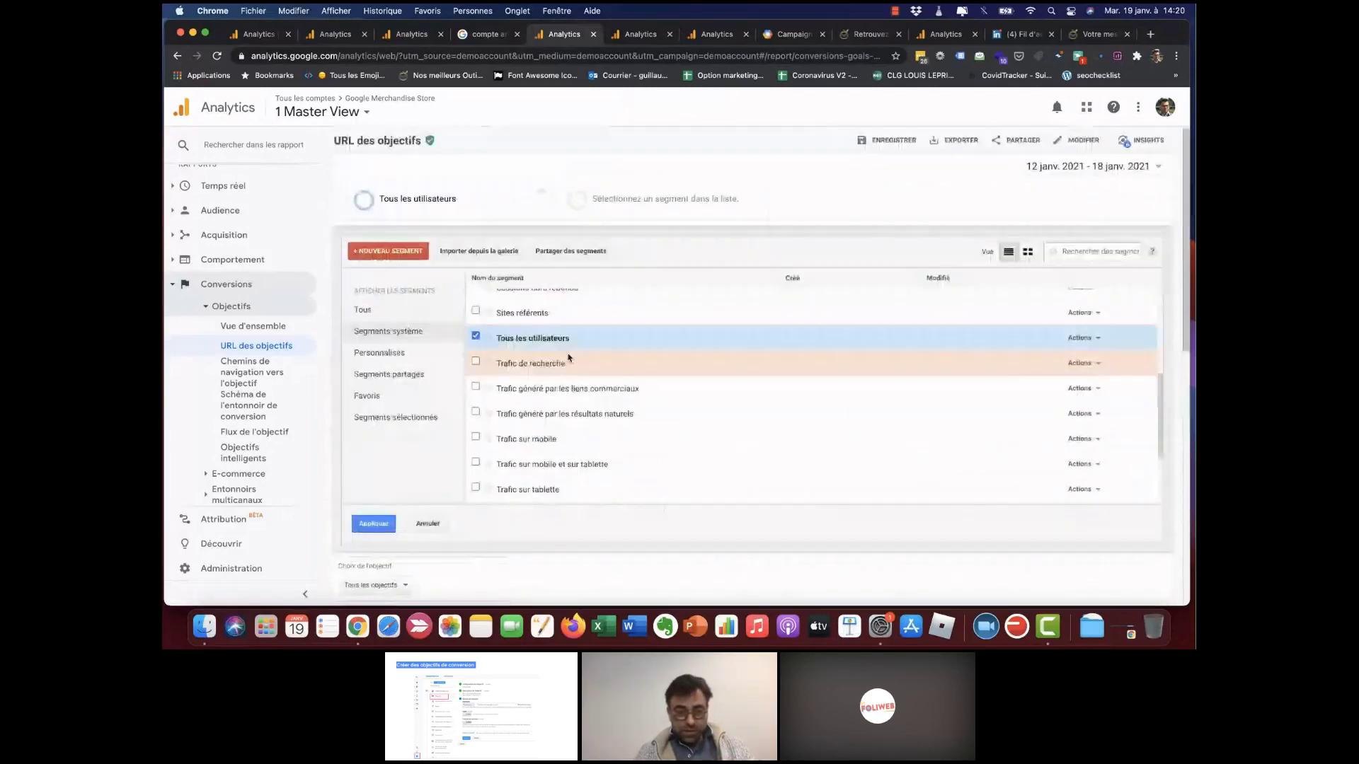
pyautogui.scroll(1, 568, 358)
pyautogui.scroll(4, 569, 357)
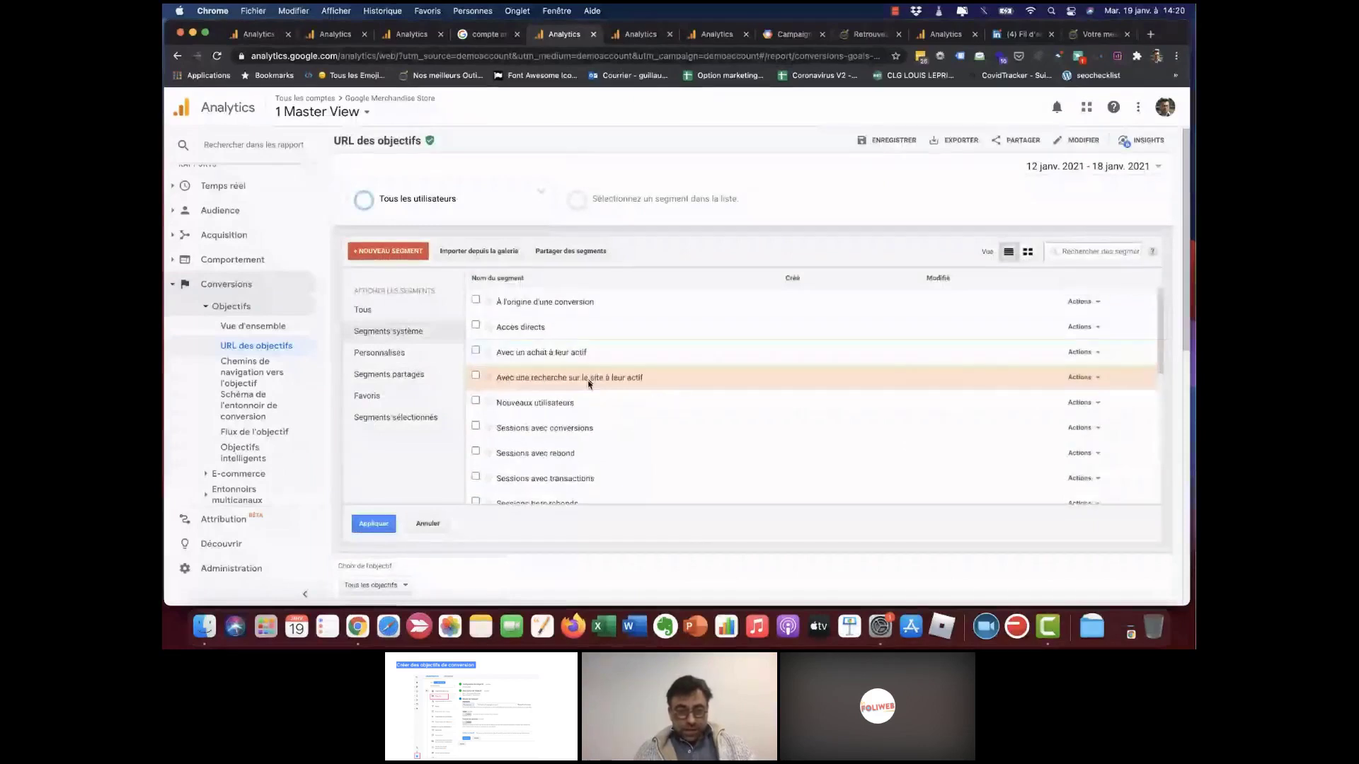
# - Start a new segment, look at its Conditions settings and the values offered for Action d'événement, and cancel the segment
pyautogui.click(417, 256)
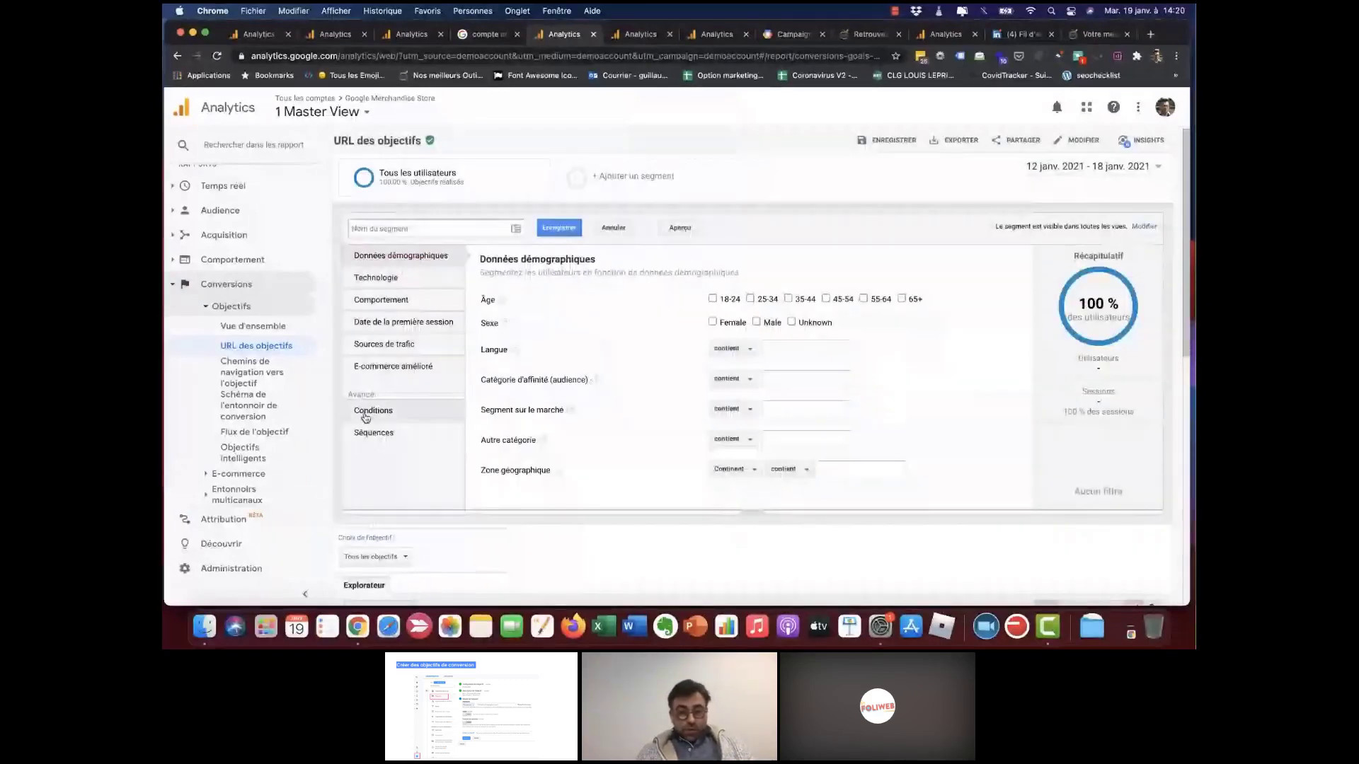
pyautogui.click(366, 417)
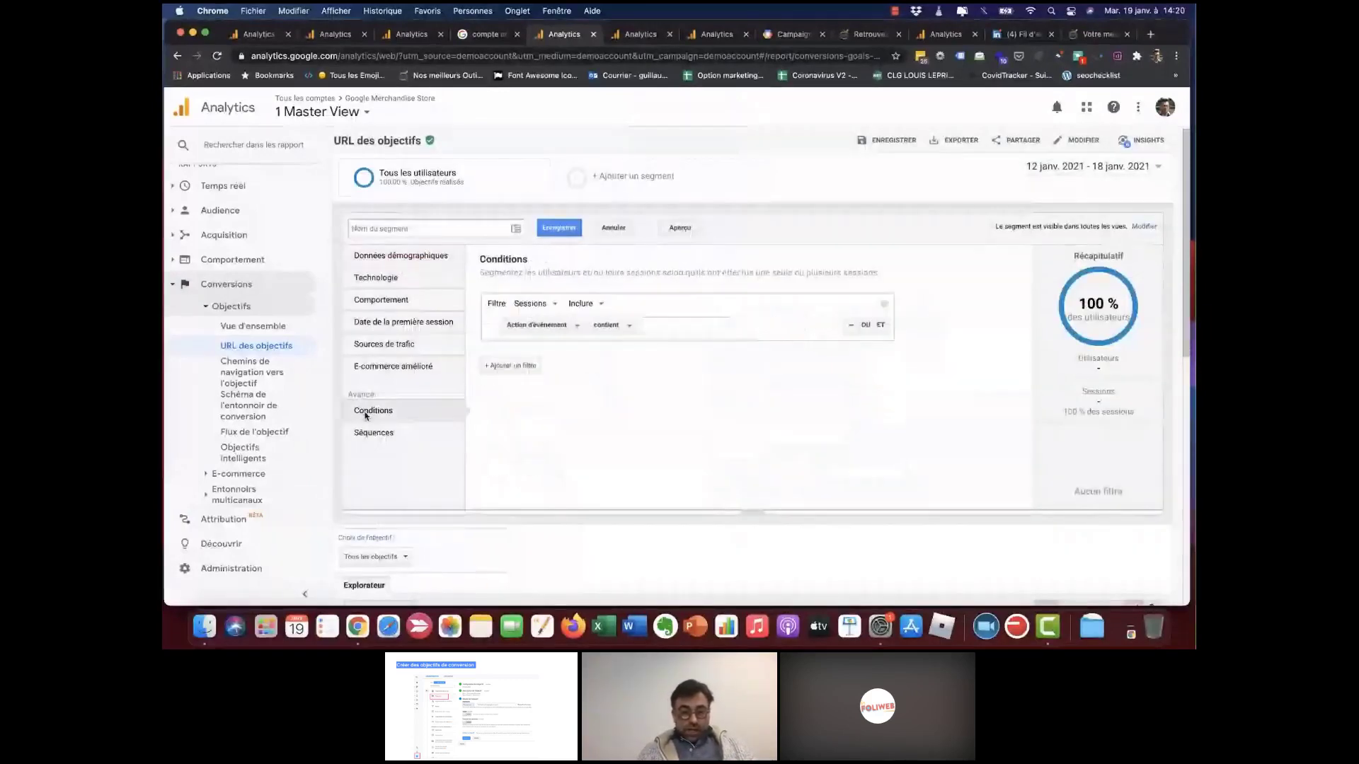
pyautogui.click(530, 329)
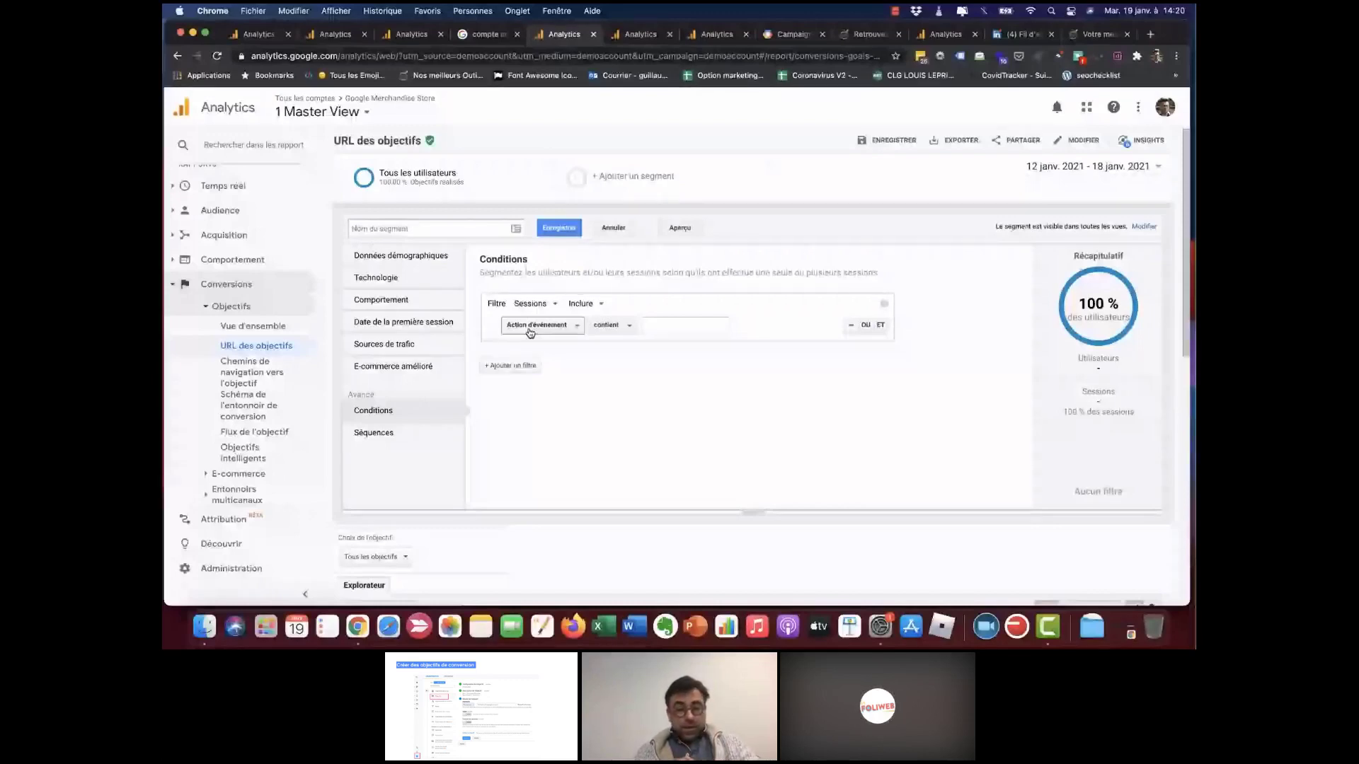
pyautogui.click(698, 324)
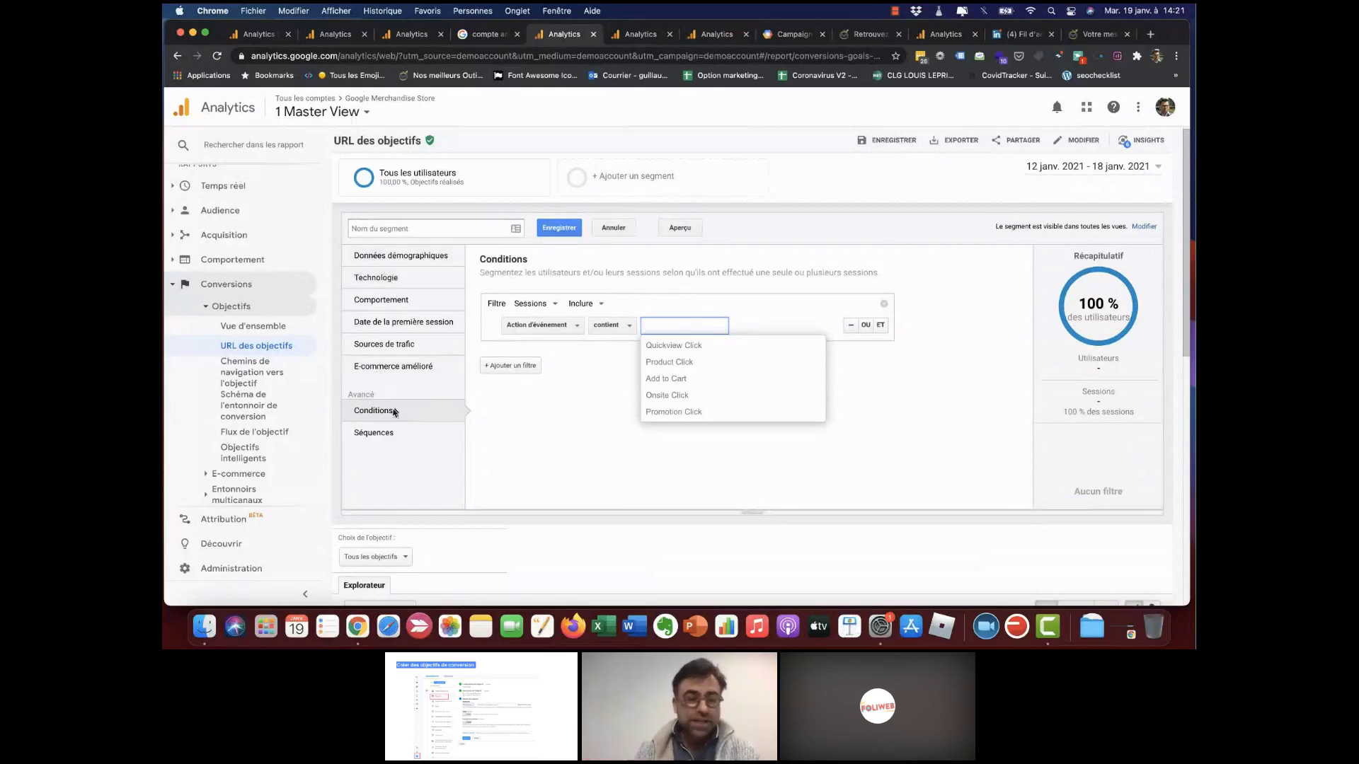
pyautogui.click(613, 225)
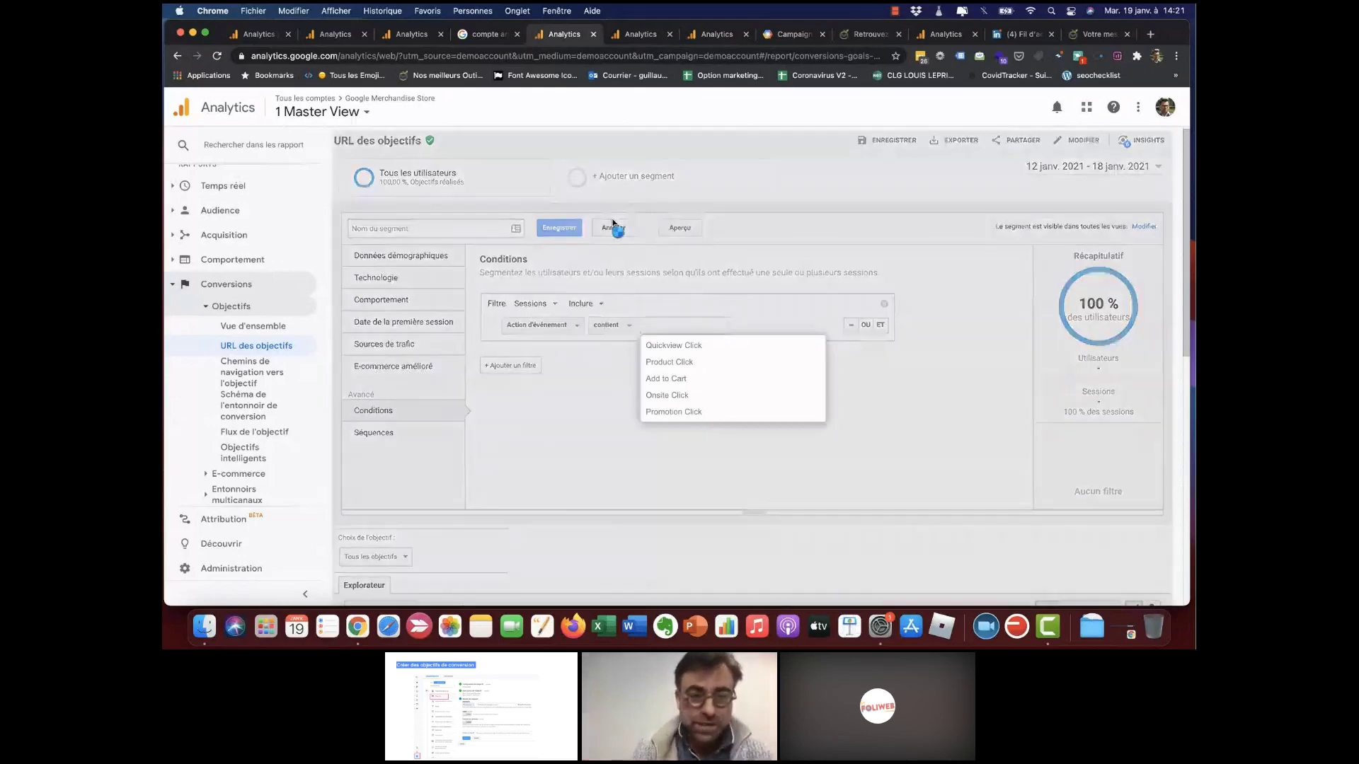
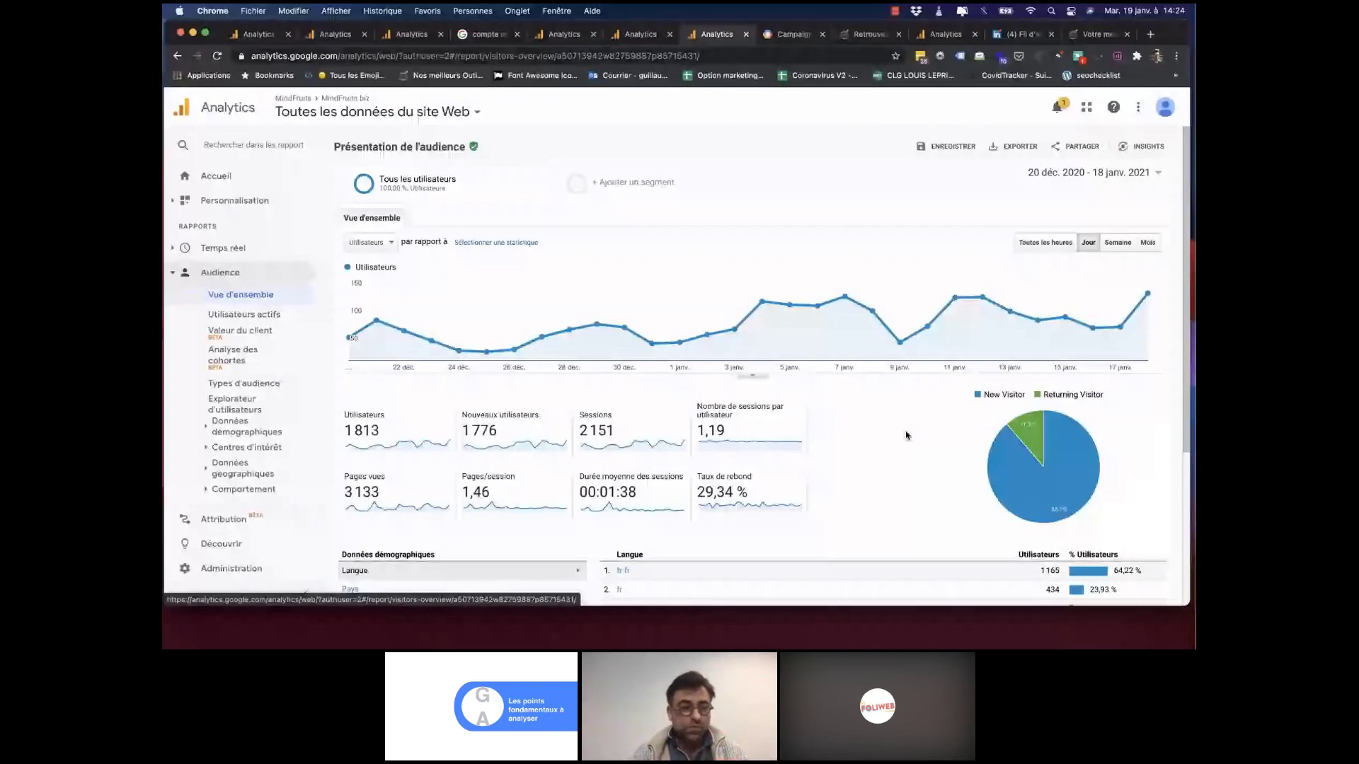
# - Look through the Audience reports of the MindFruits view and open the overviews of Données démographiques and Centres d'intérêt
pyautogui.scroll(-3, 246, 221)
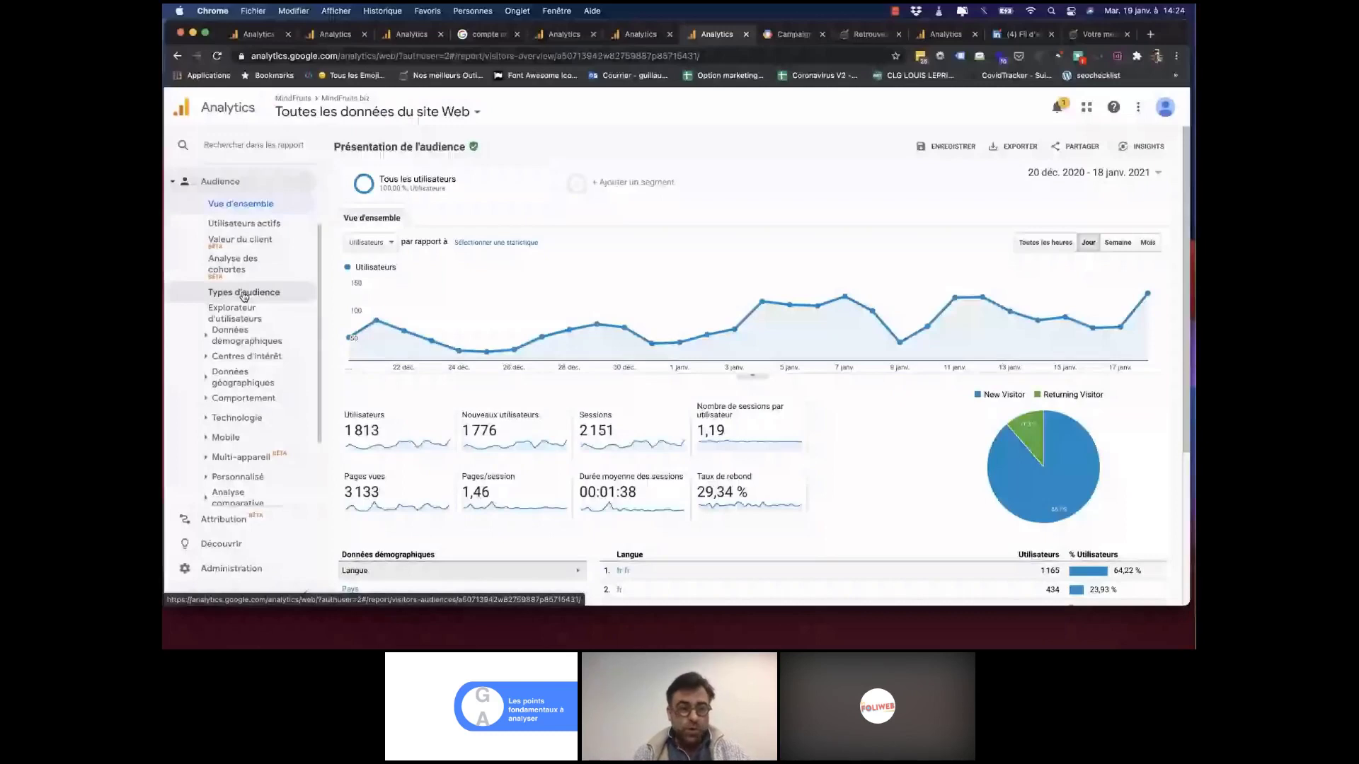
pyautogui.scroll(-3, 244, 296)
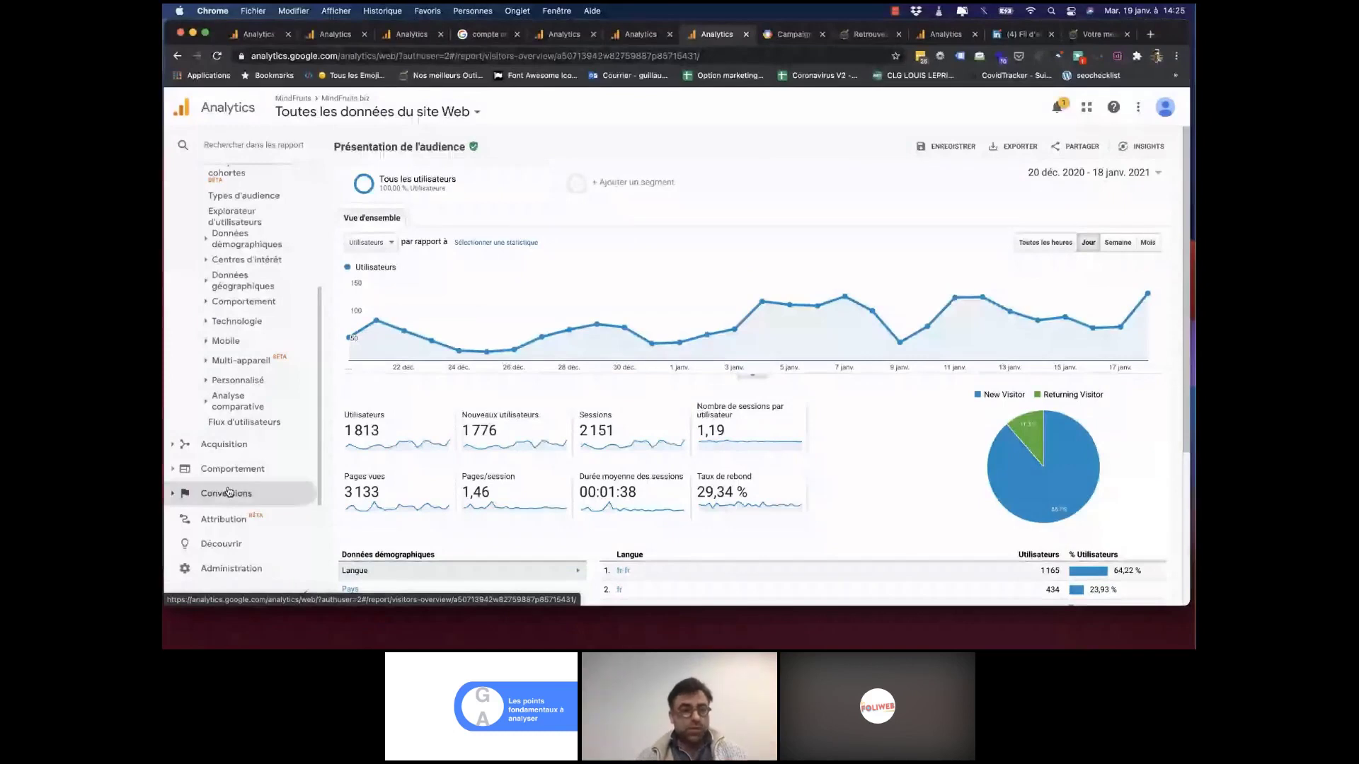
pyautogui.scroll(3, 234, 424)
pyautogui.scroll(-1, 239, 366)
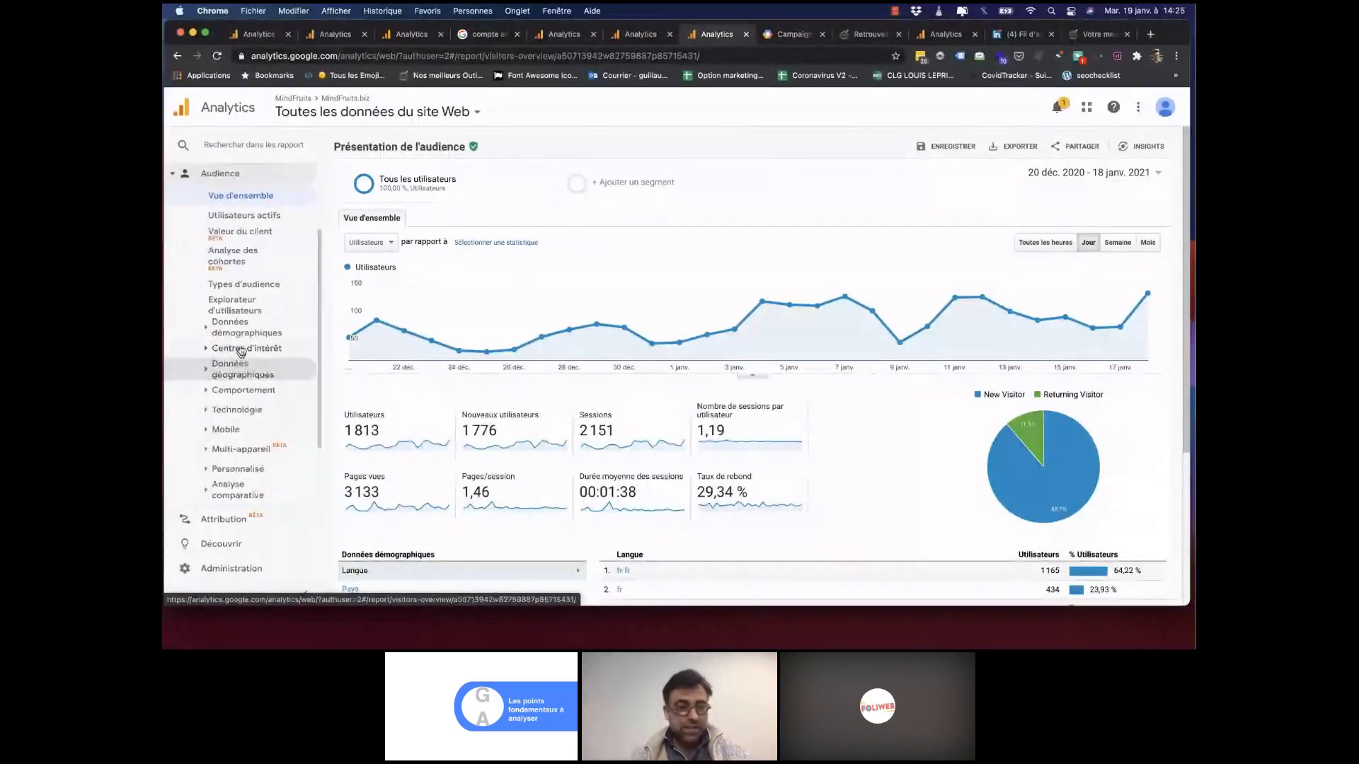
pyautogui.click(240, 329)
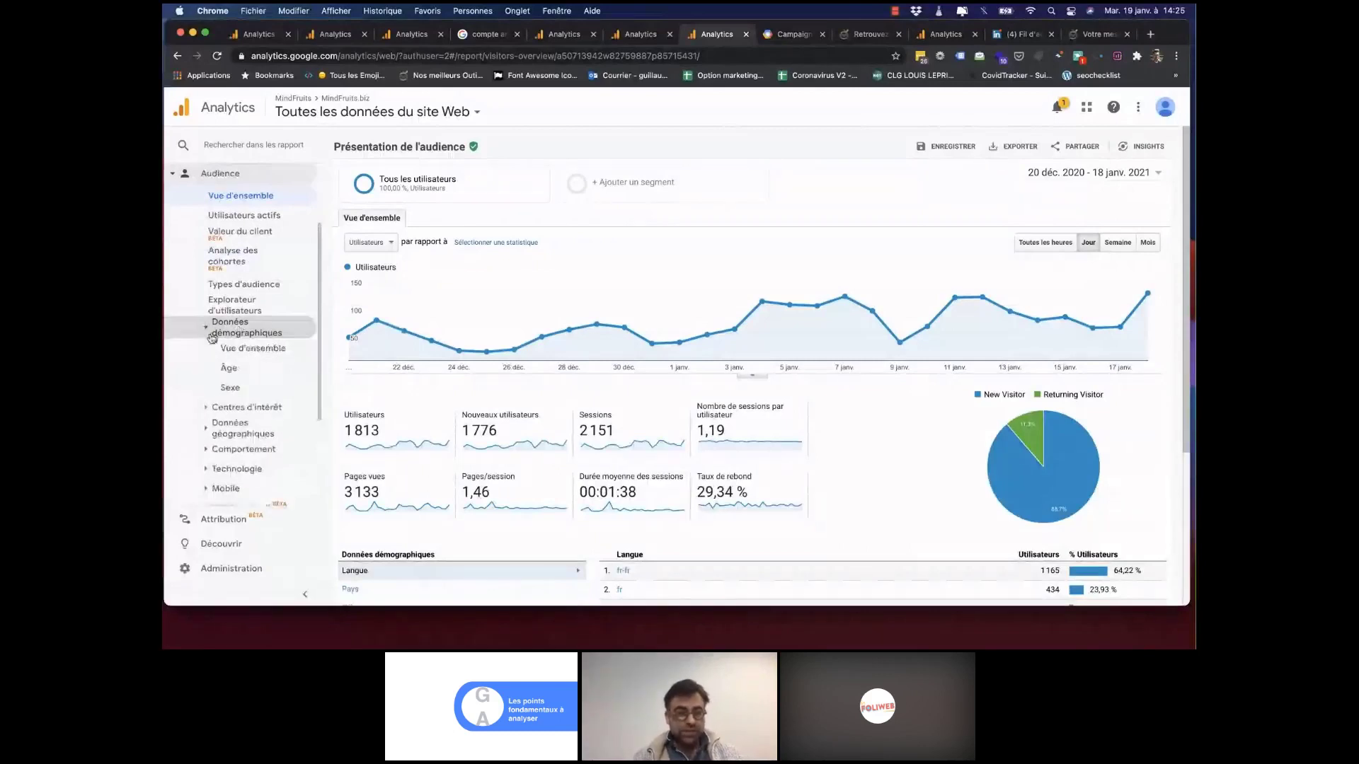
pyautogui.click(254, 349)
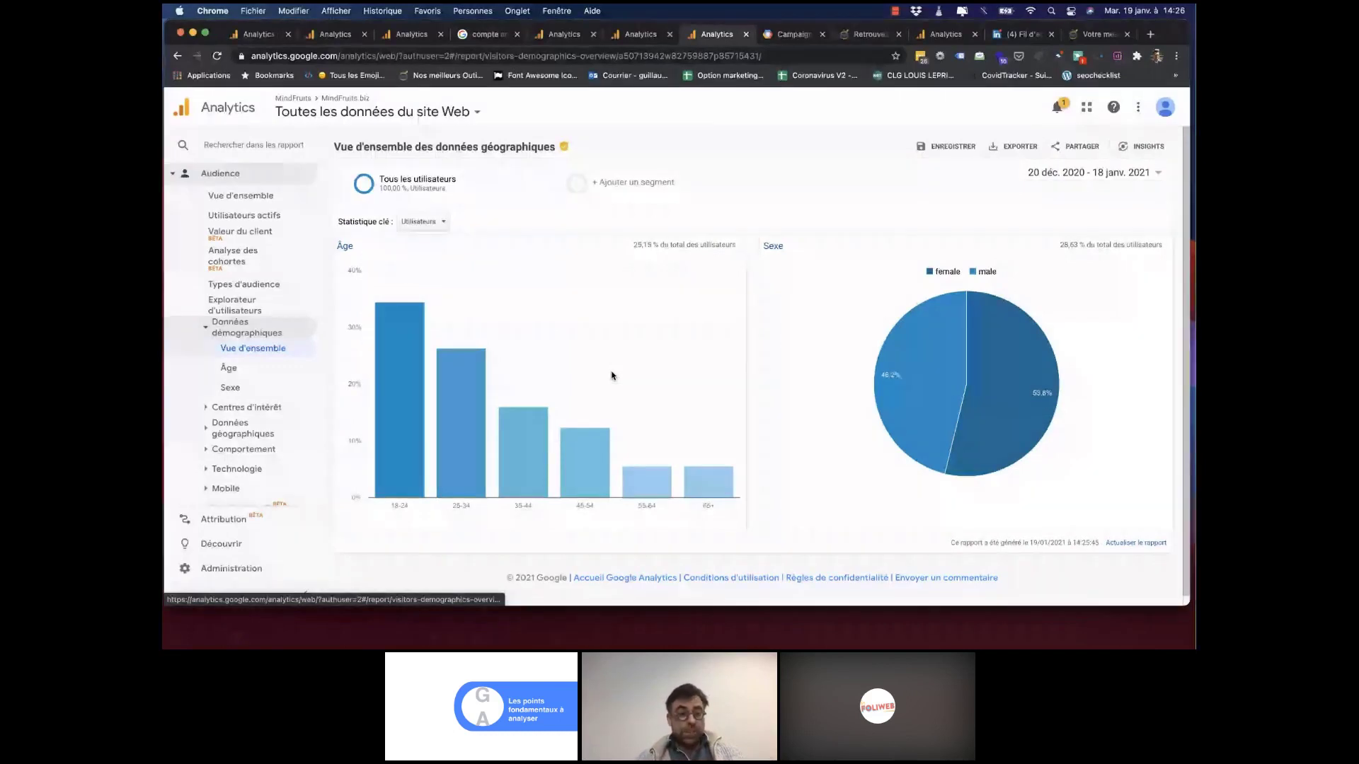
pyautogui.click(245, 407)
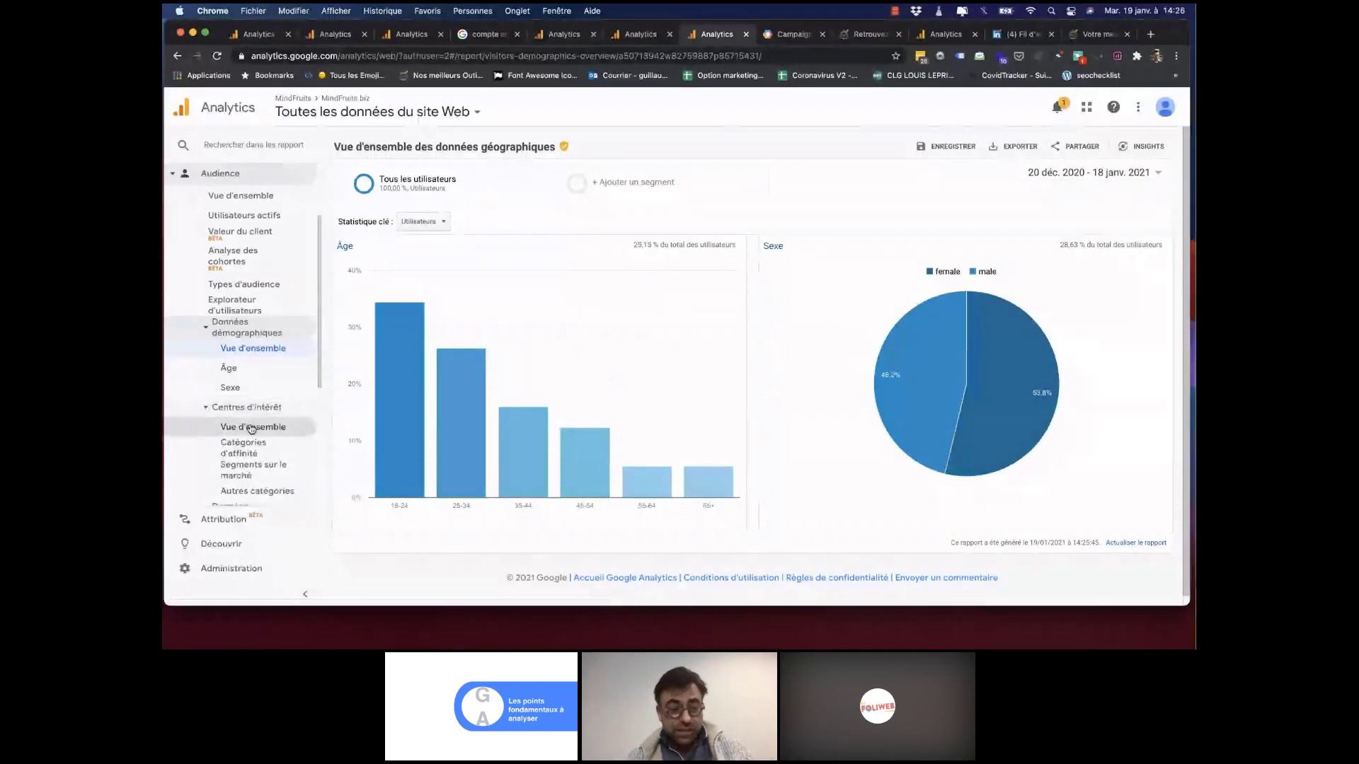
pyautogui.click(251, 428)
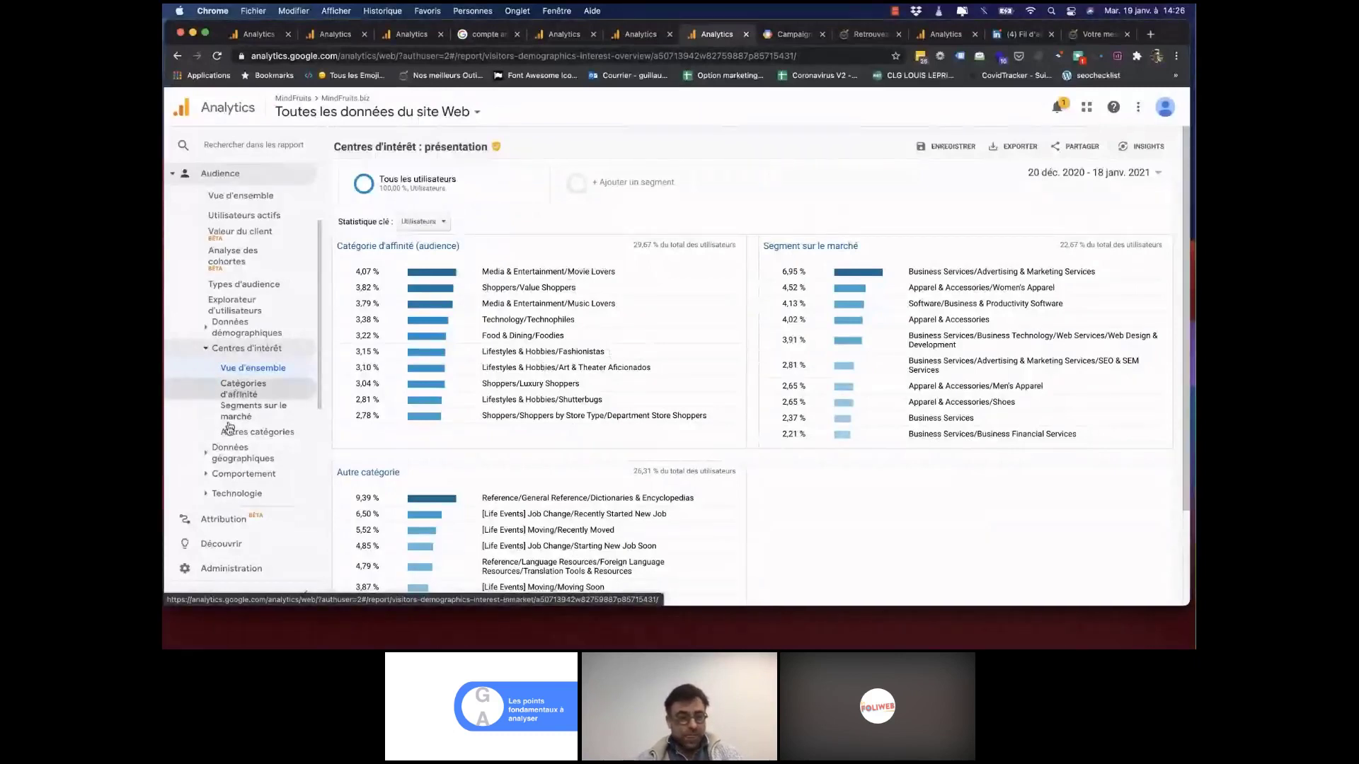
# - Examine the tables of the Langue and Zone géographique reports under Données géographiques
pyautogui.click(230, 450)
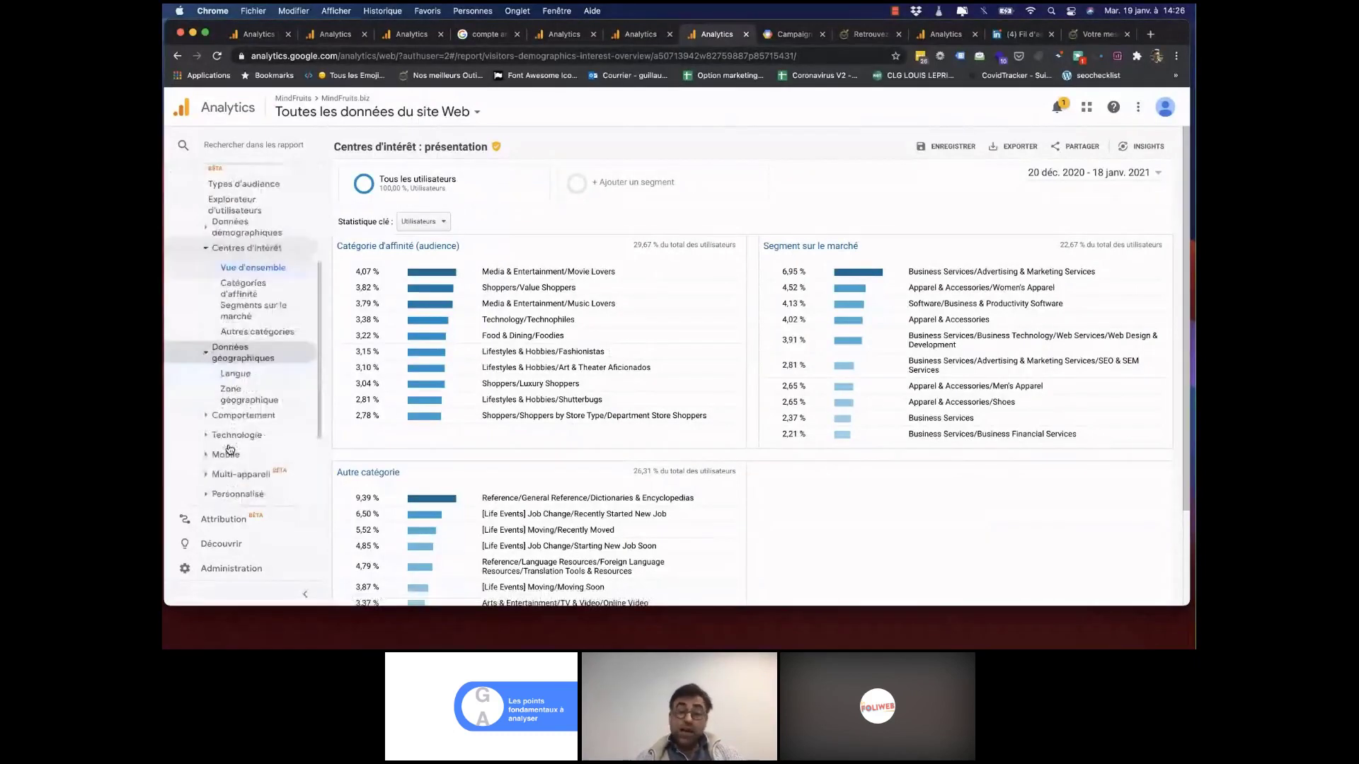
pyautogui.click(241, 327)
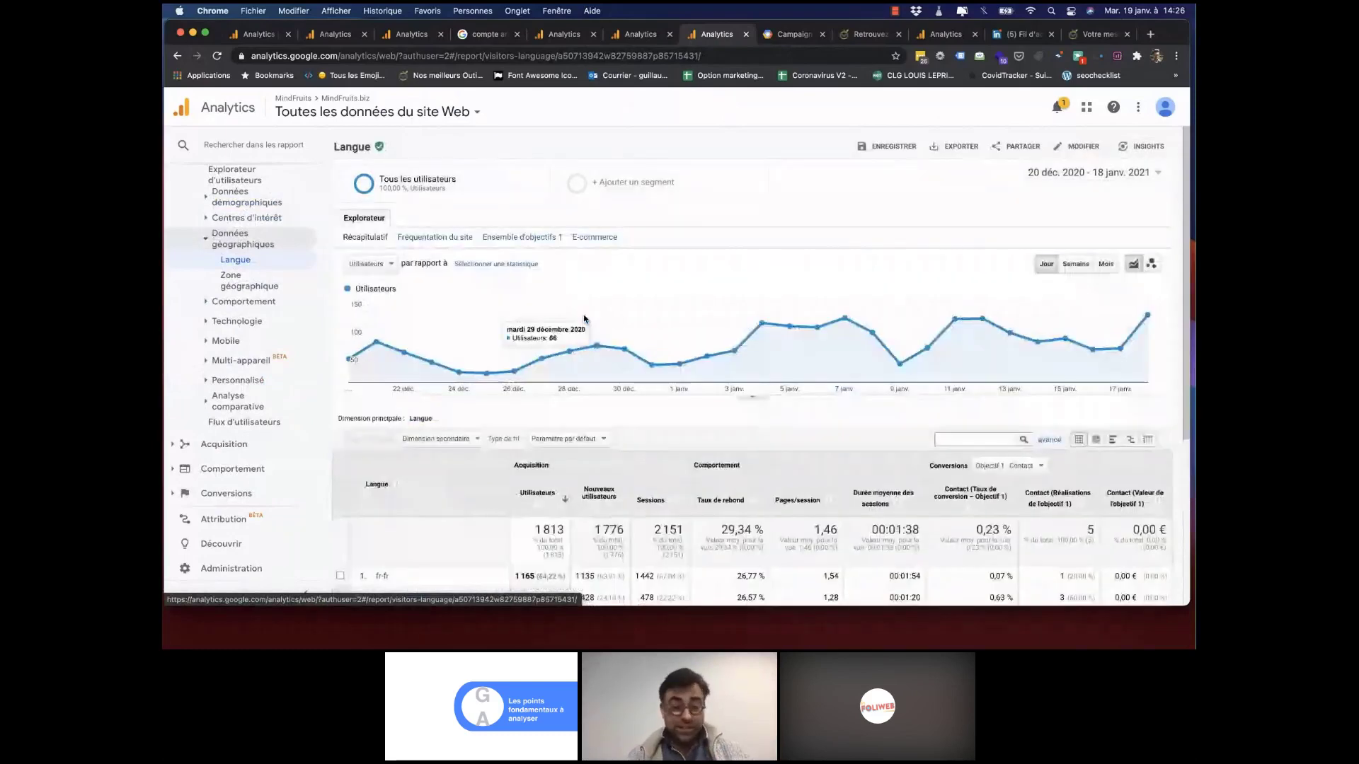
pyautogui.scroll(-2, 585, 320)
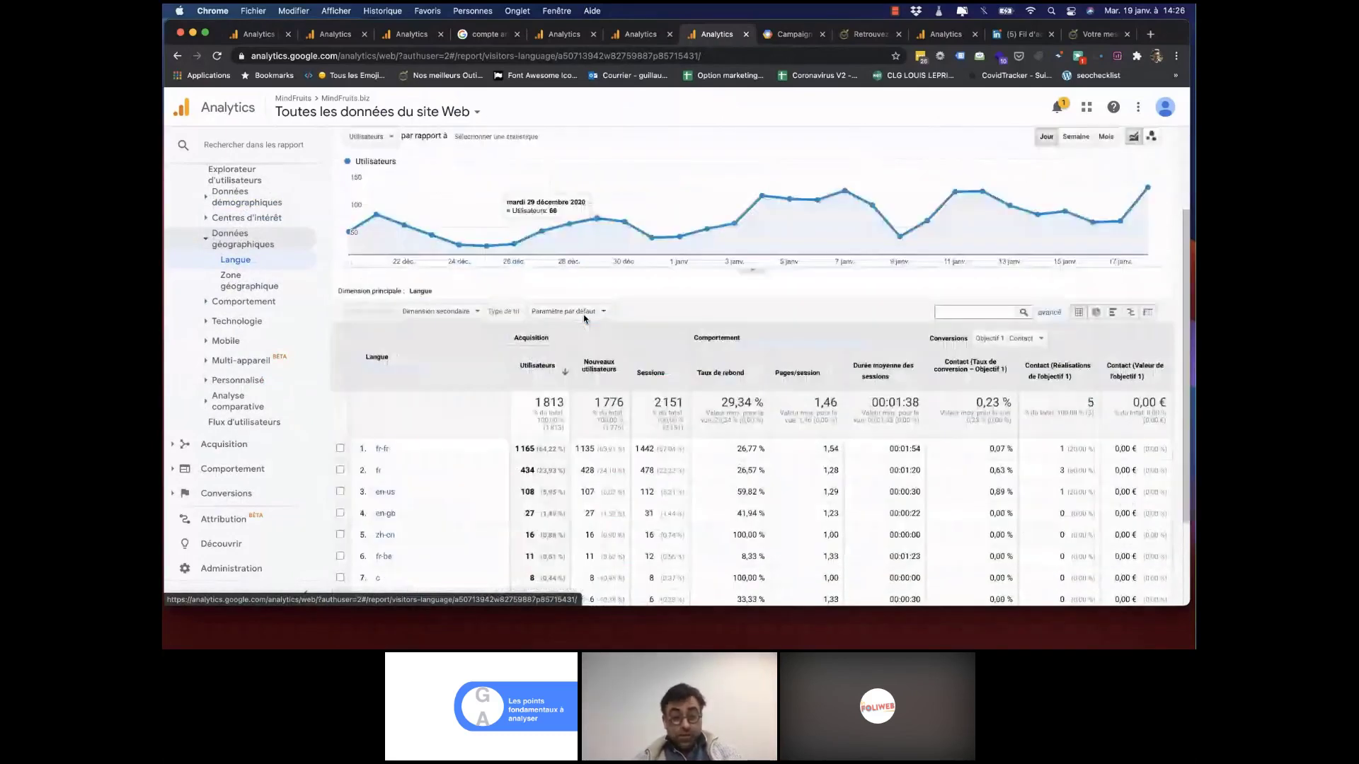
pyautogui.scroll(-2, 584, 319)
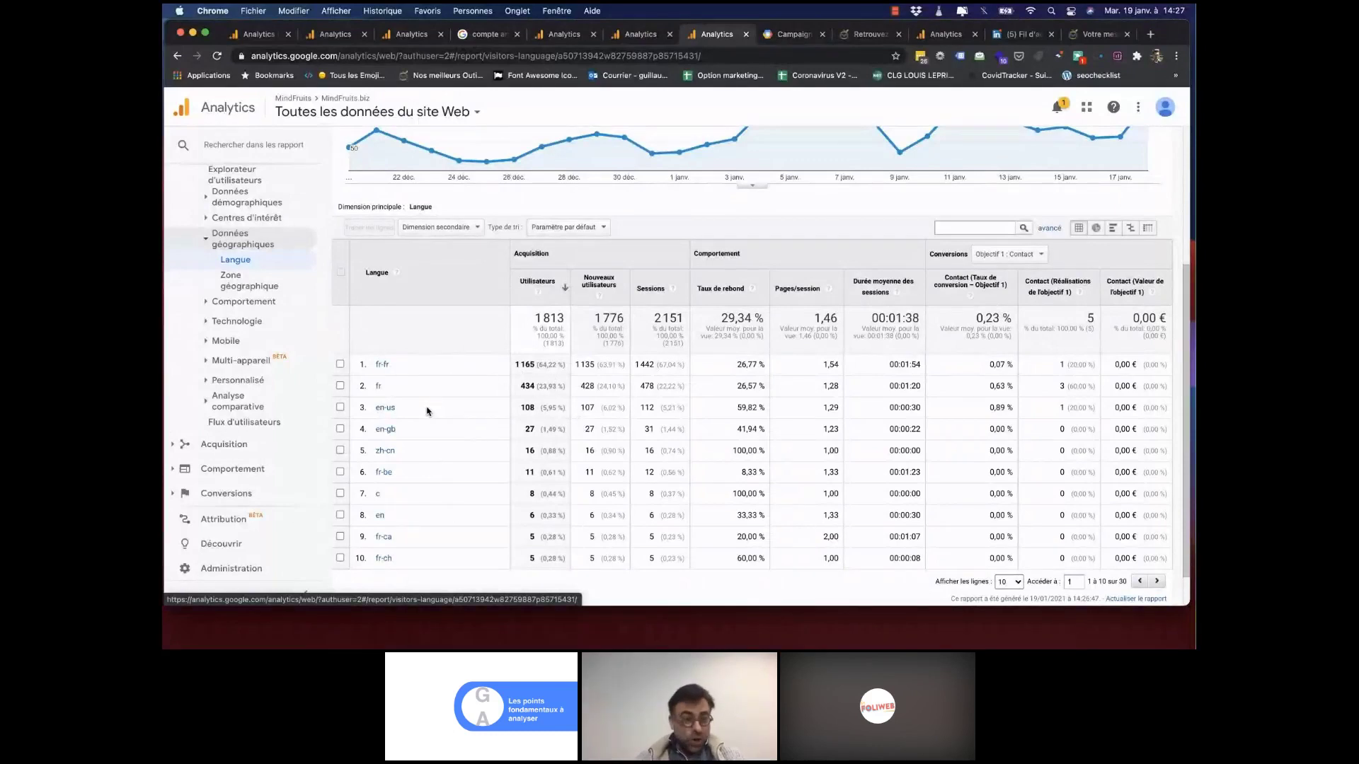
pyautogui.click(240, 278)
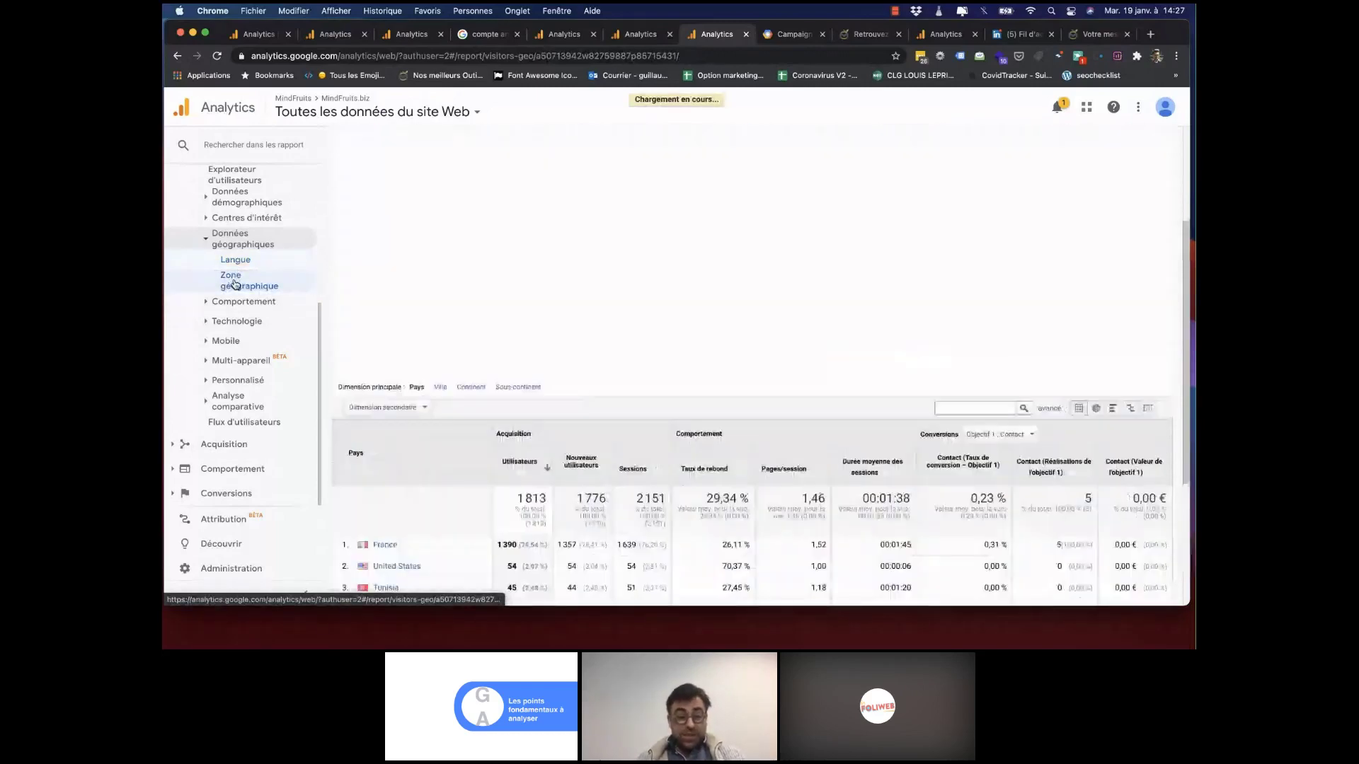
pyautogui.scroll(-3, 517, 320)
pyautogui.scroll(-1, 382, 404)
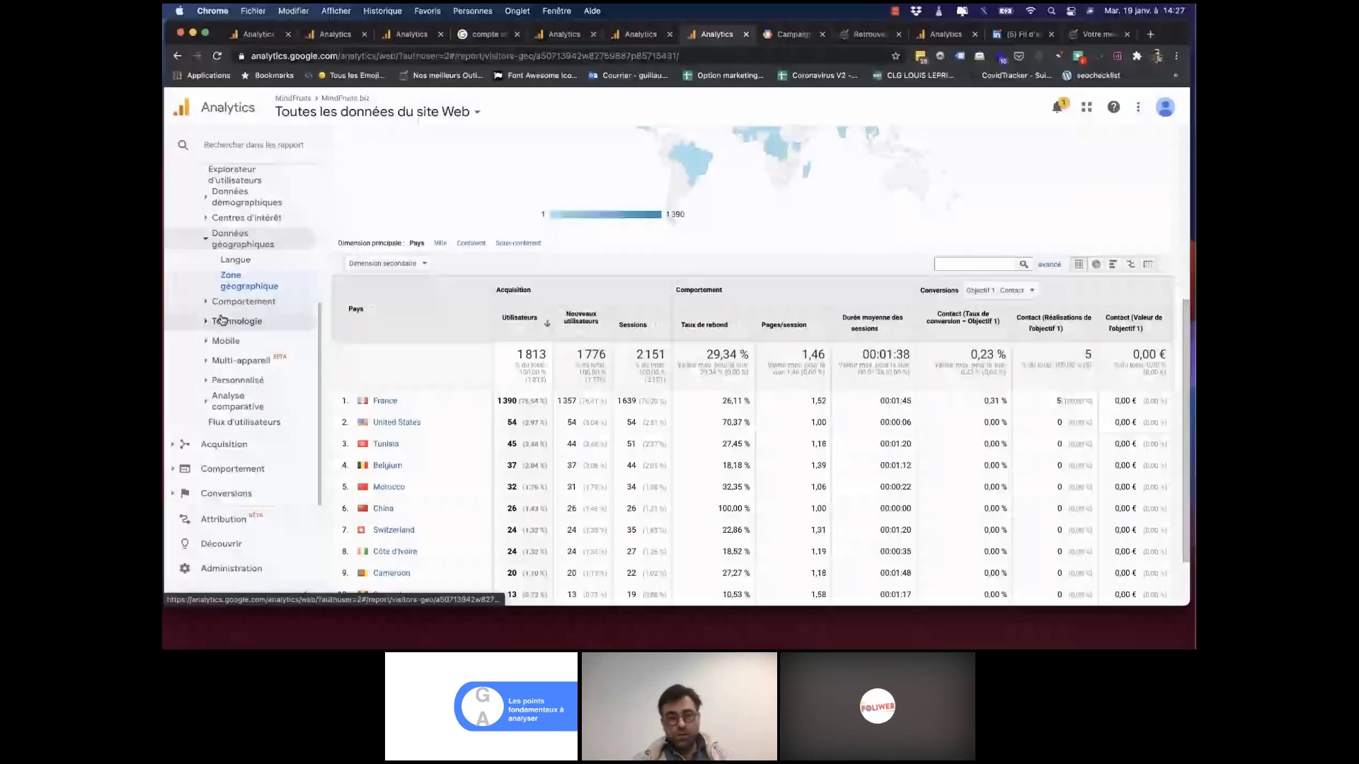
# - Open the Mobile overview report, temporarily narrow the browser window to a phone-like width and widen it again
pyautogui.click(225, 341)
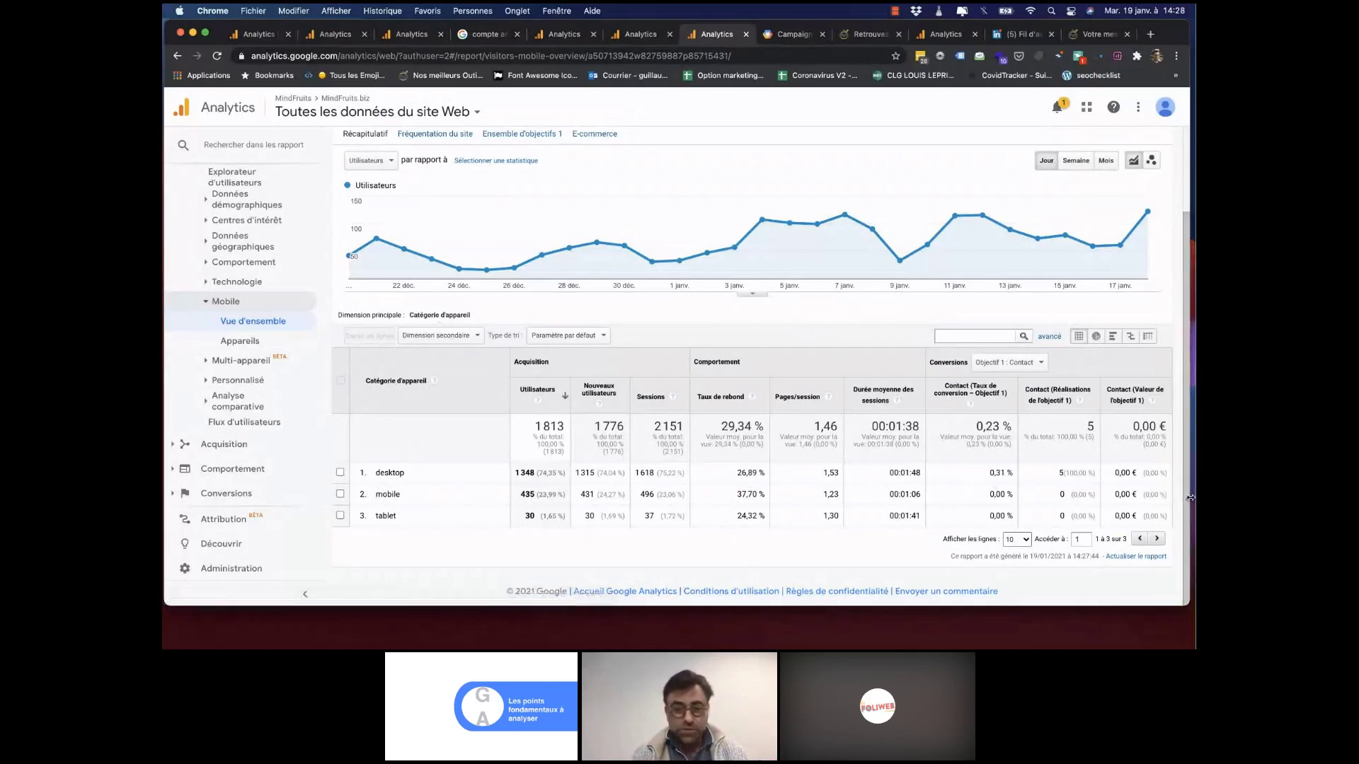
pyautogui.moveTo(1189, 500); pyautogui.dragTo(471, 499)
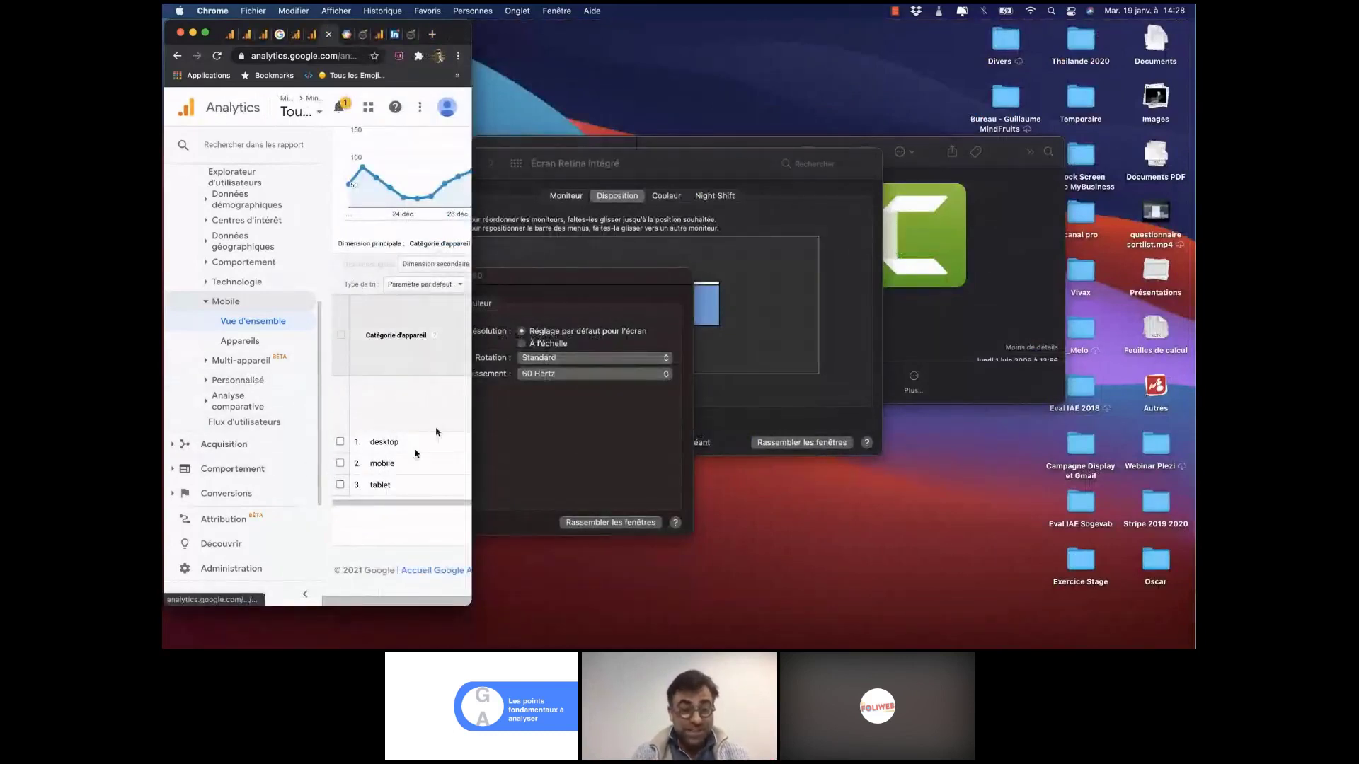
pyautogui.moveTo(472, 409); pyautogui.dragTo(1045, 409)
pyautogui.moveTo(1193, 367); pyautogui.dragTo(1193, 381)
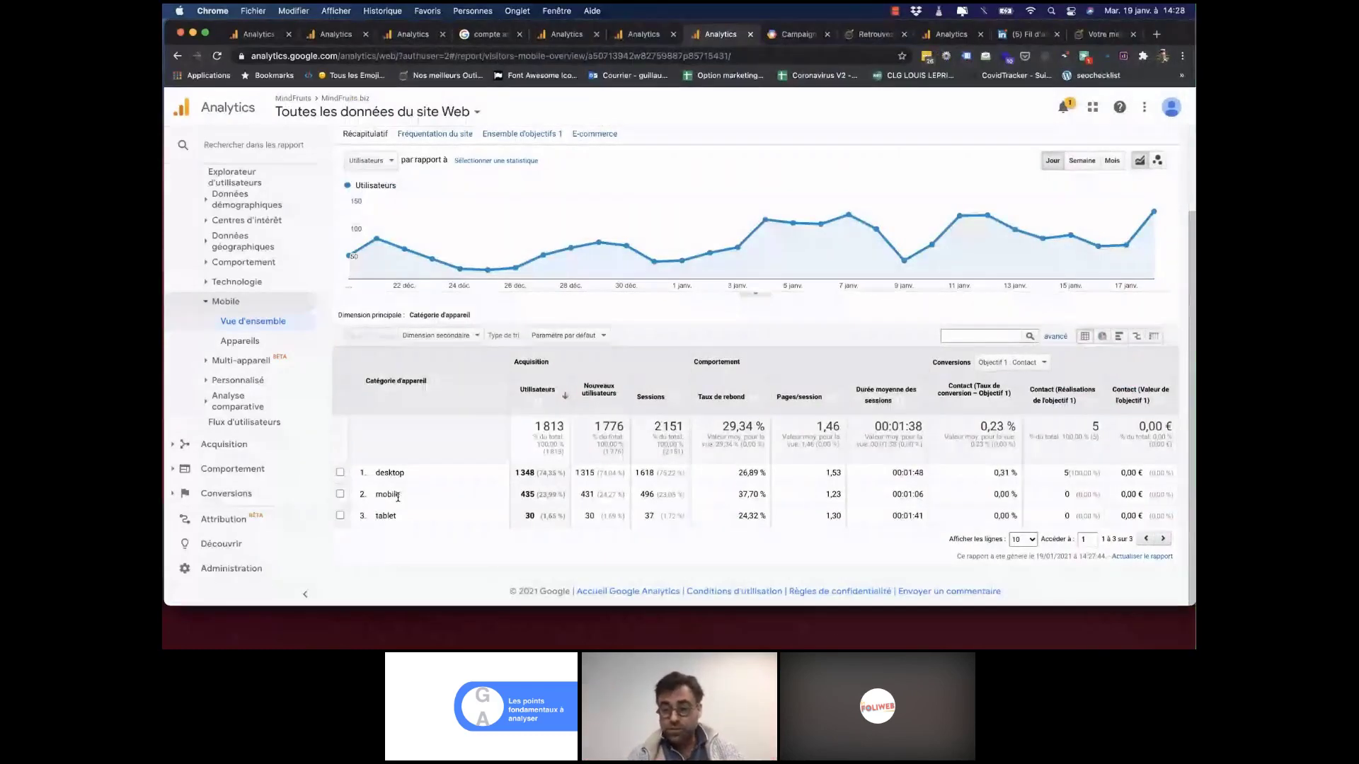
# - Set the conversion columns of the Mobile overview report to Tous les objectifs
pyautogui.click(1014, 362)
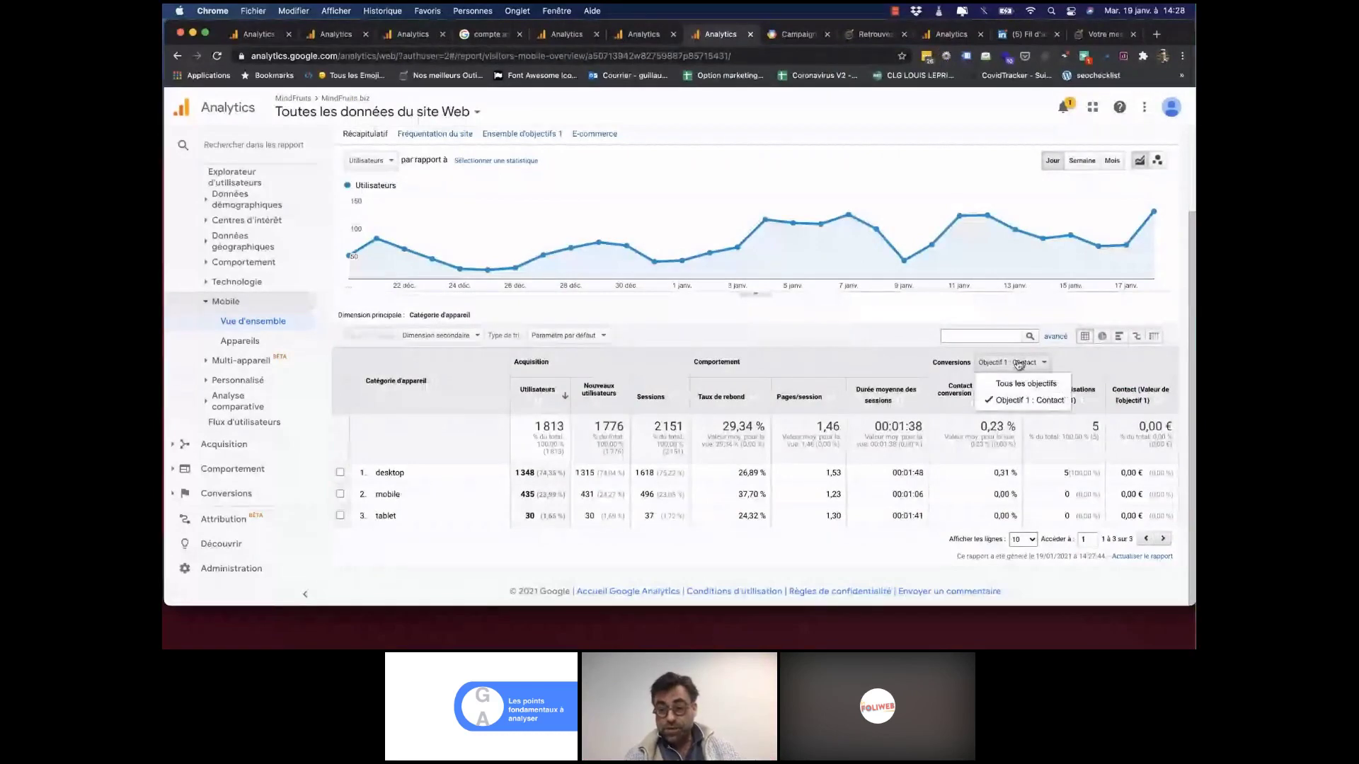
pyautogui.click(1011, 383)
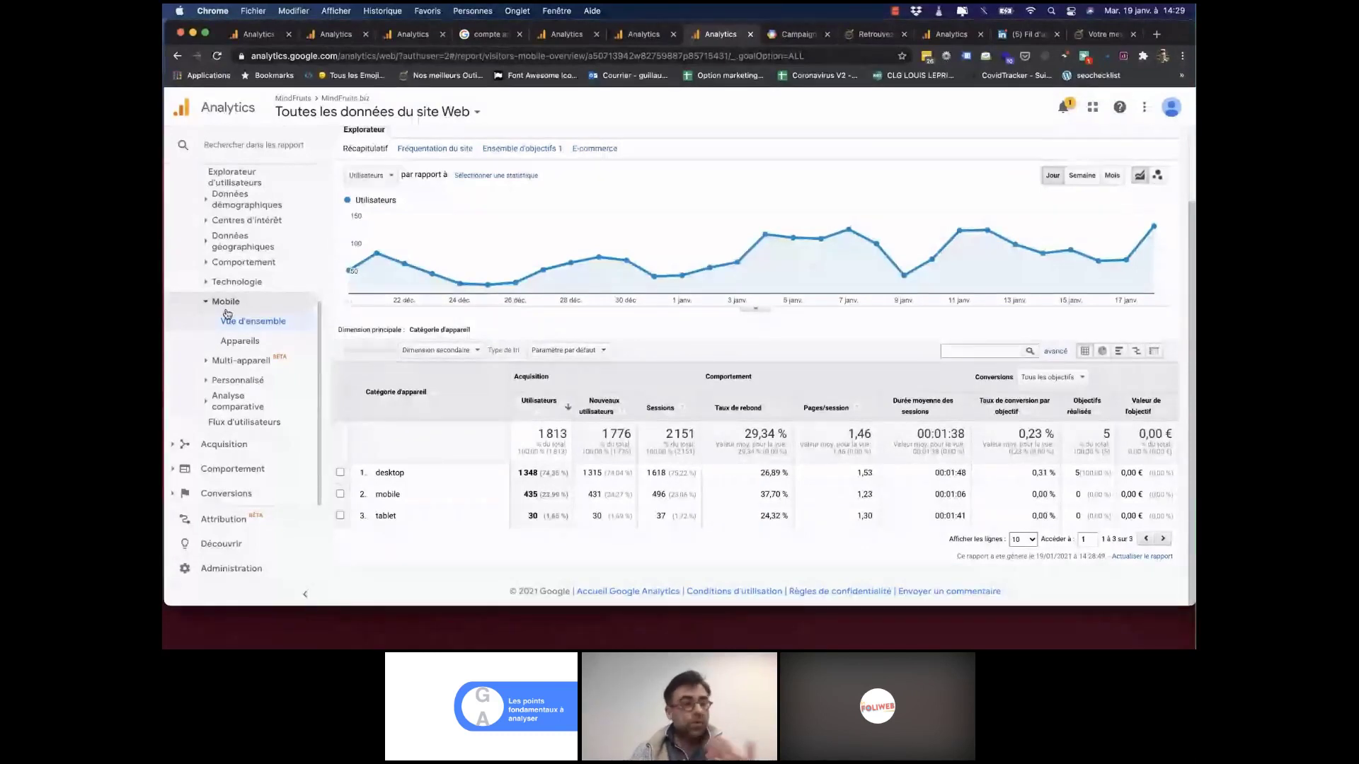
# - Open the Canaux report under Acquisition, Tout le trafic, for the MindFruits view
pyautogui.scroll(3, 295, 374)
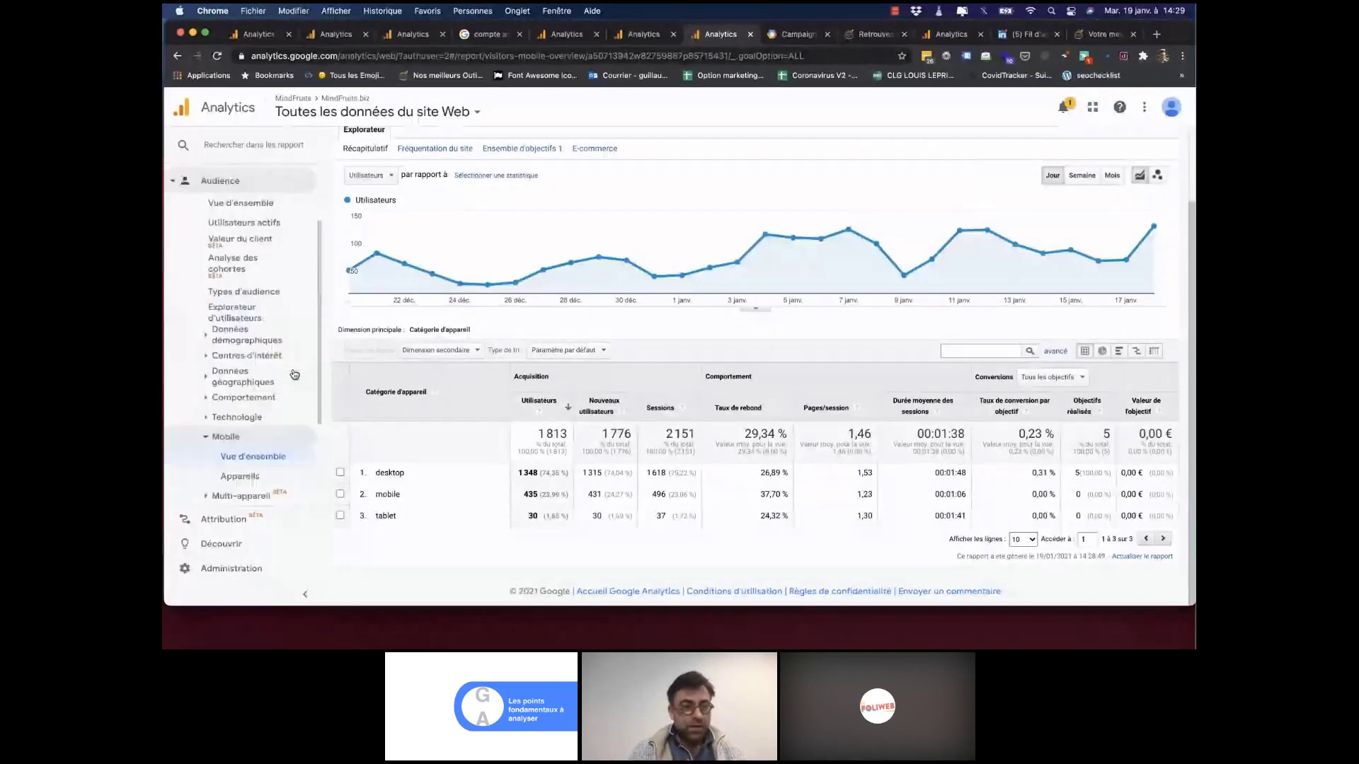
pyautogui.click(171, 185)
pyautogui.click(228, 297)
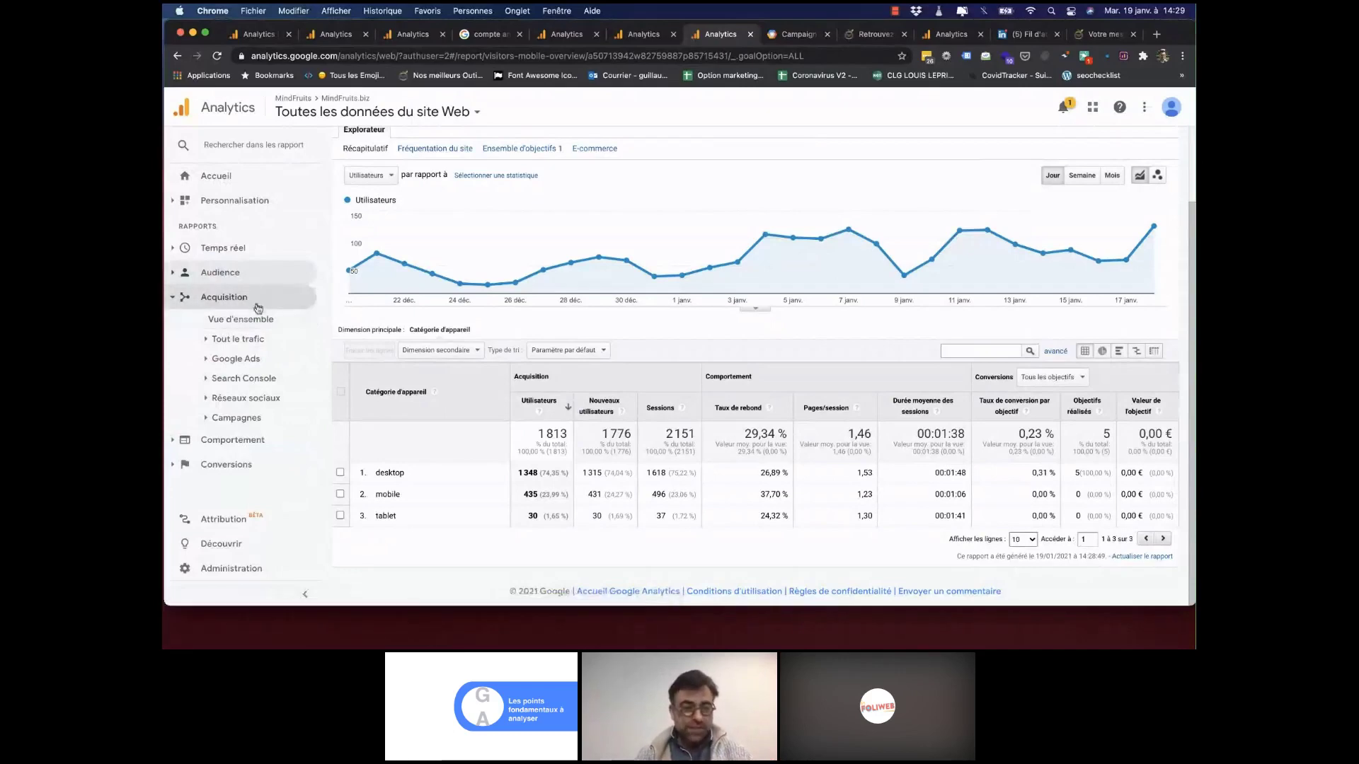
pyautogui.click(238, 339)
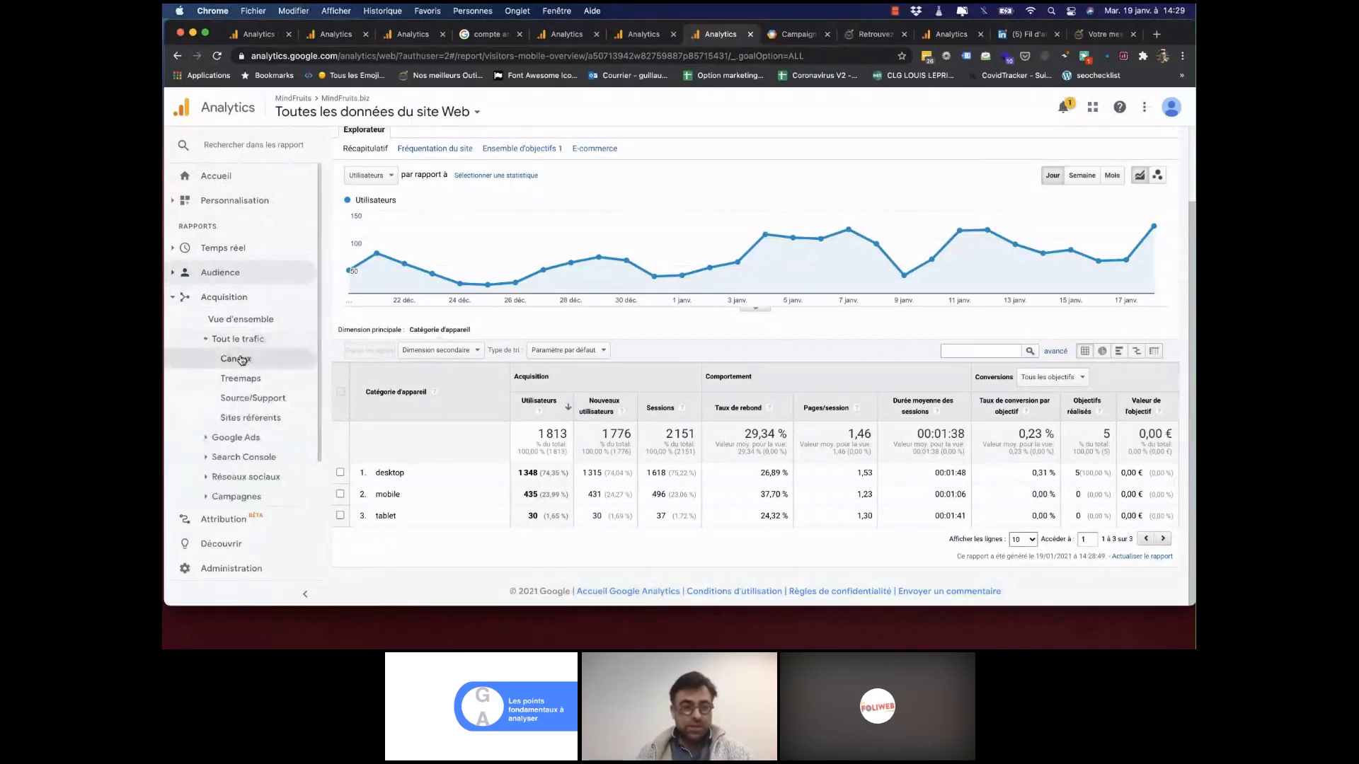
pyautogui.click(241, 360)
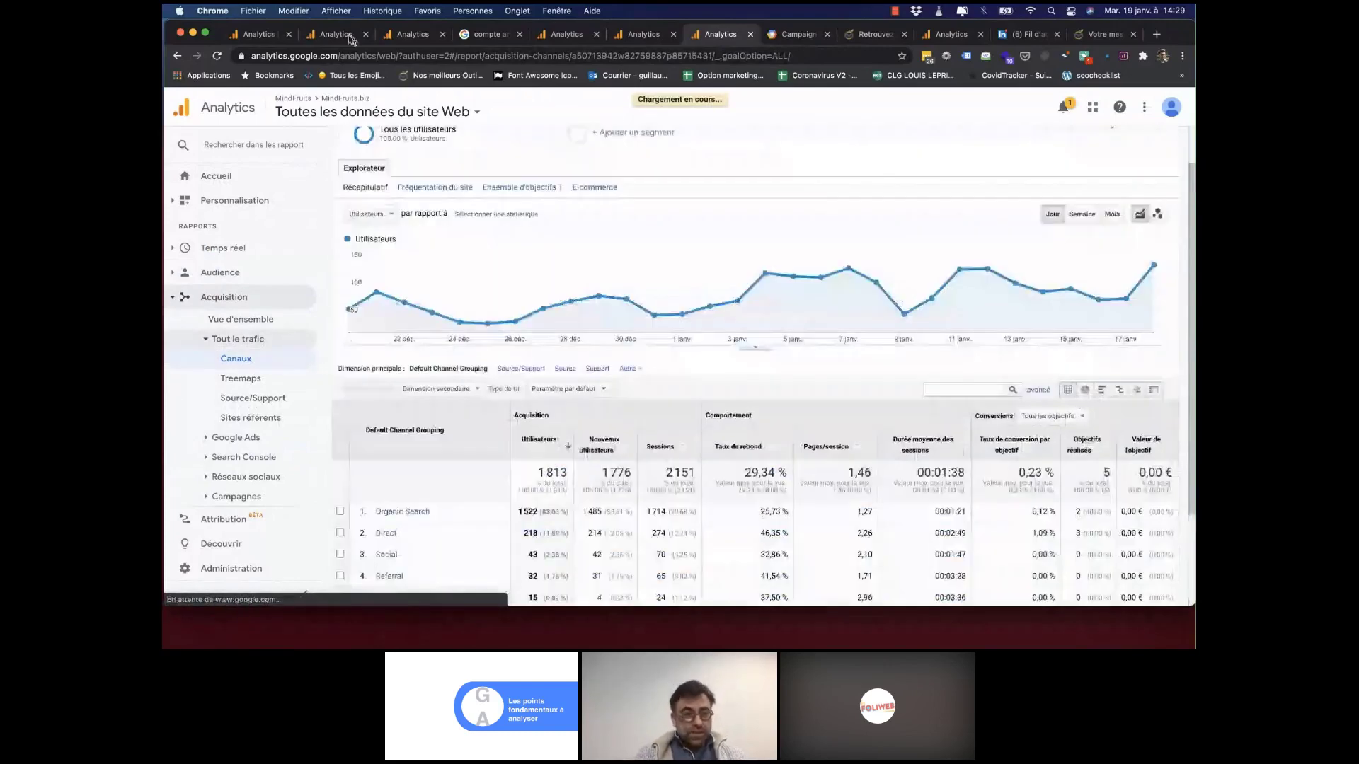
# - Switch to the Google Merchandise Store's 1 Master View and open its Canaux report under Acquisition, Tout le trafic
pyautogui.click(340, 35)
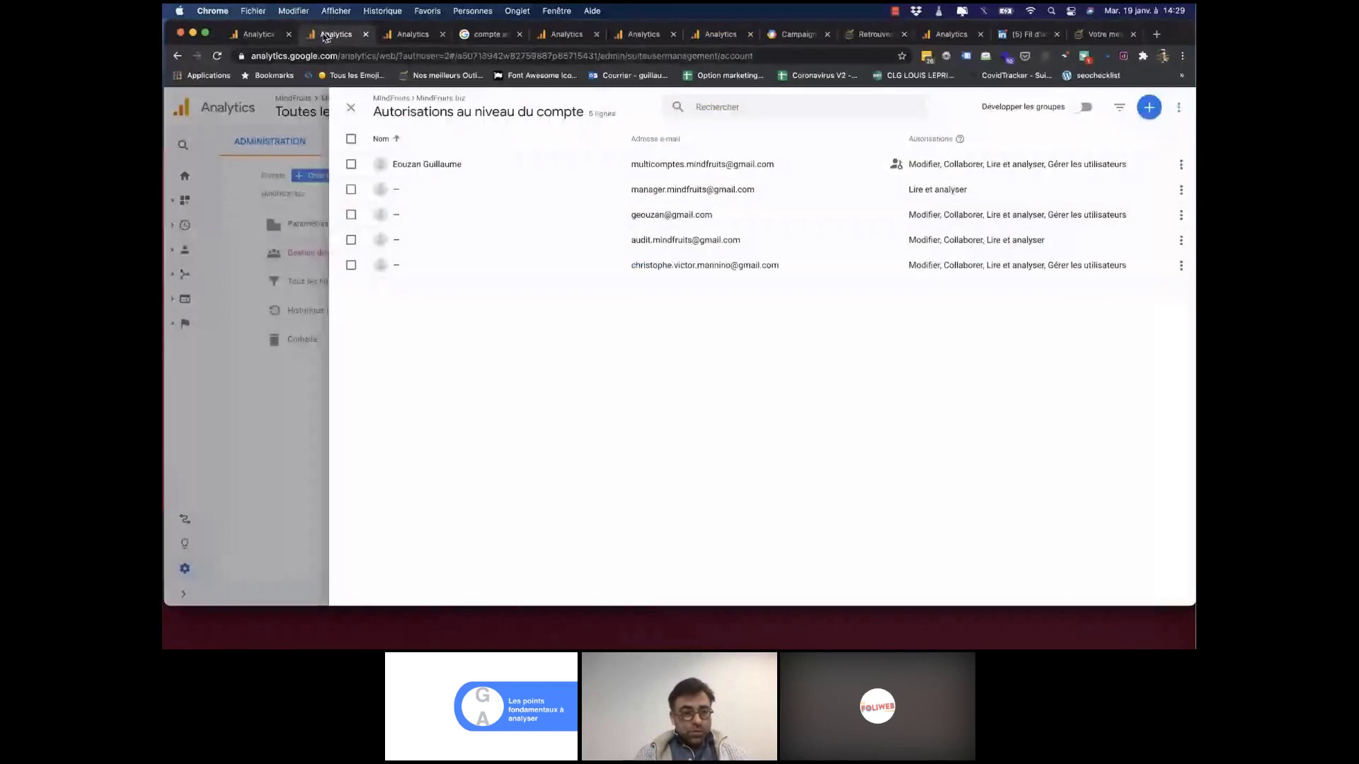
pyautogui.click(271, 35)
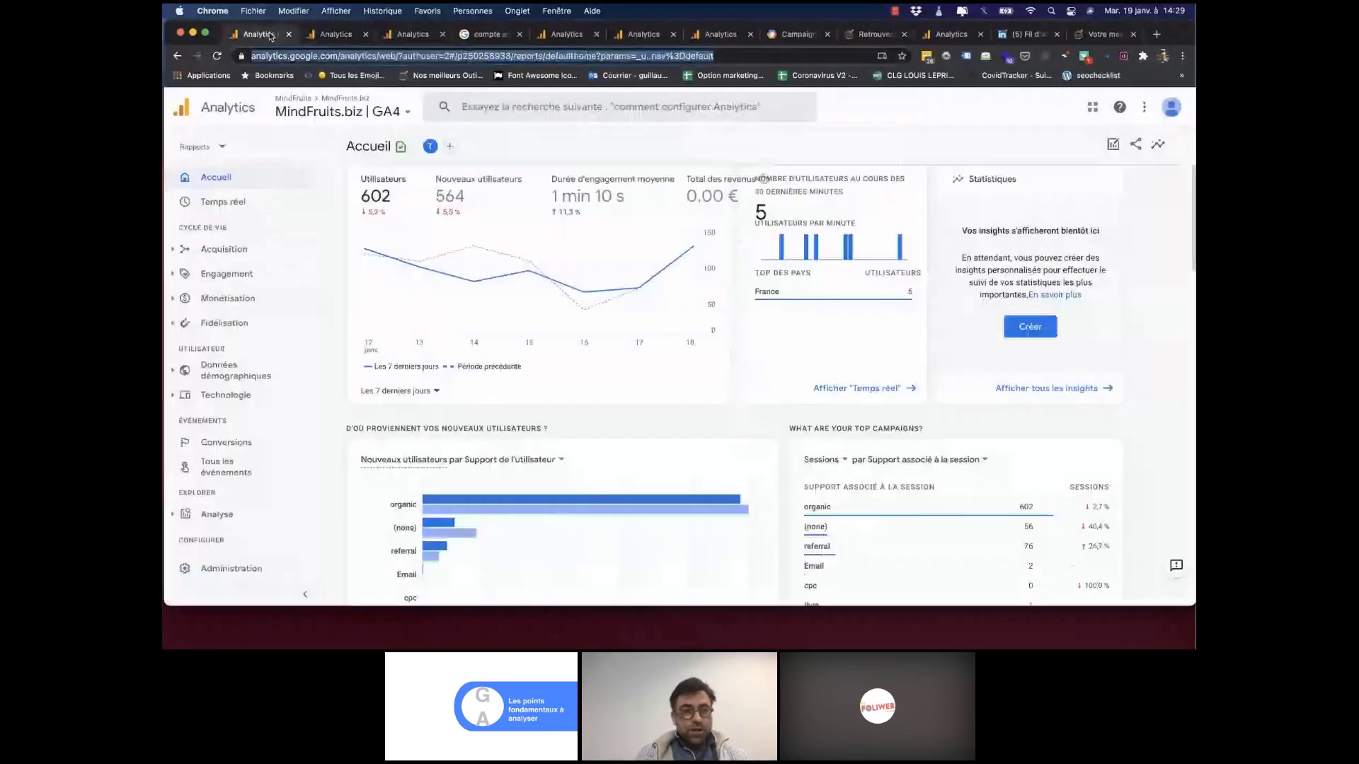
pyautogui.click(338, 34)
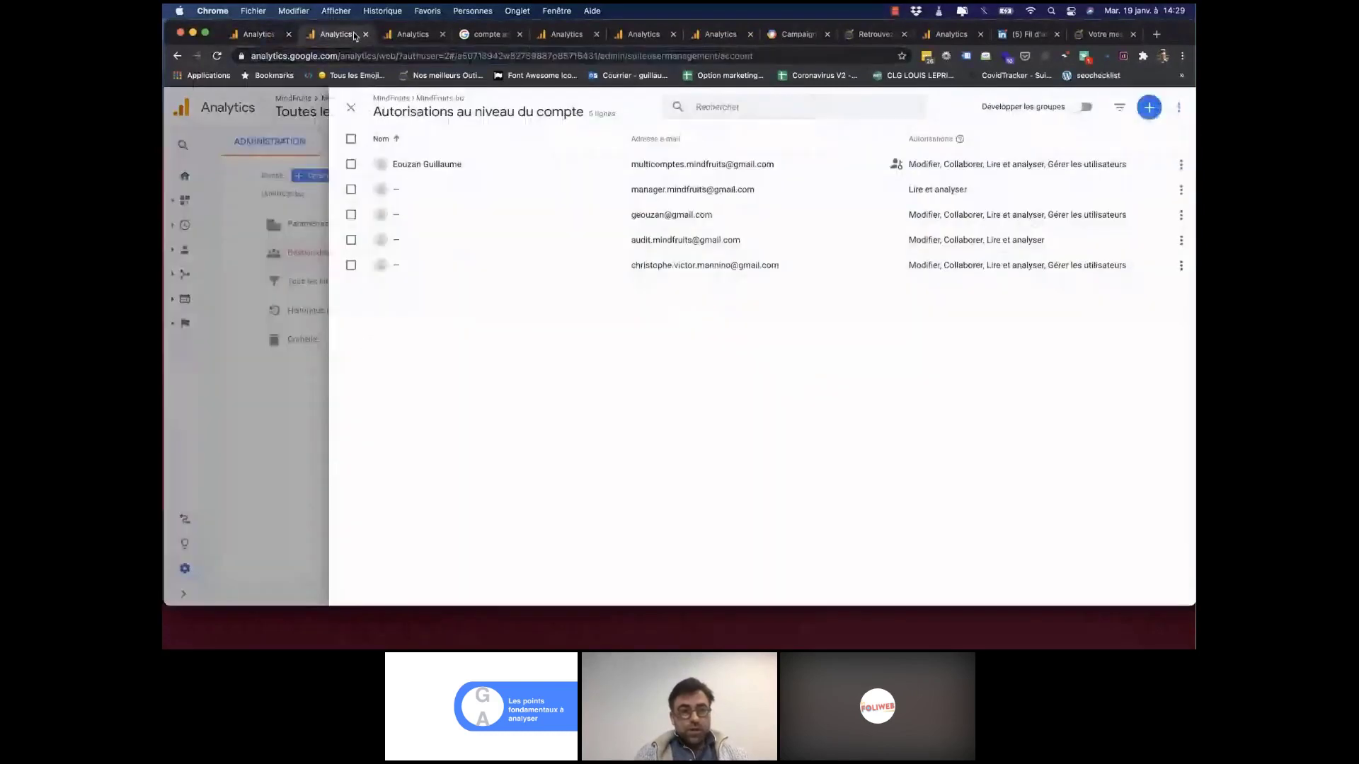
pyautogui.click(388, 41)
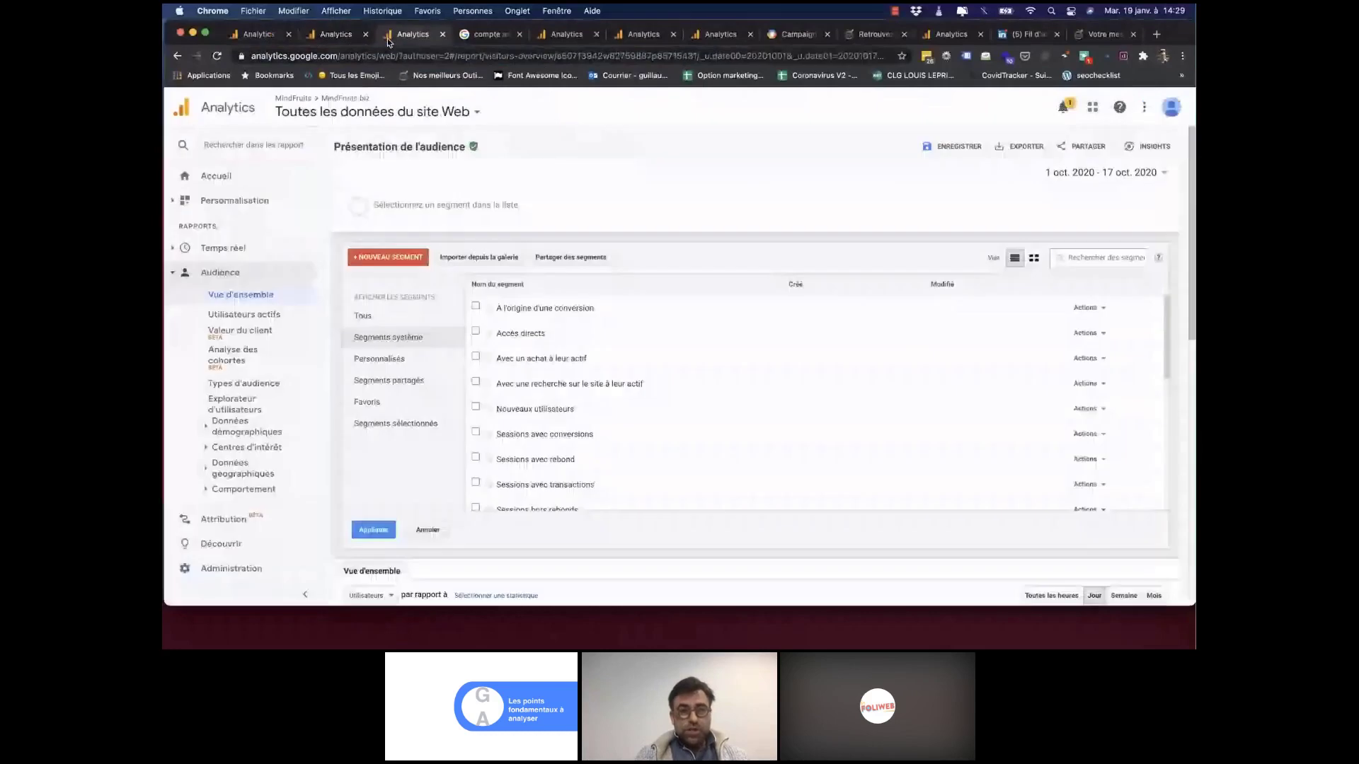
pyautogui.click(567, 36)
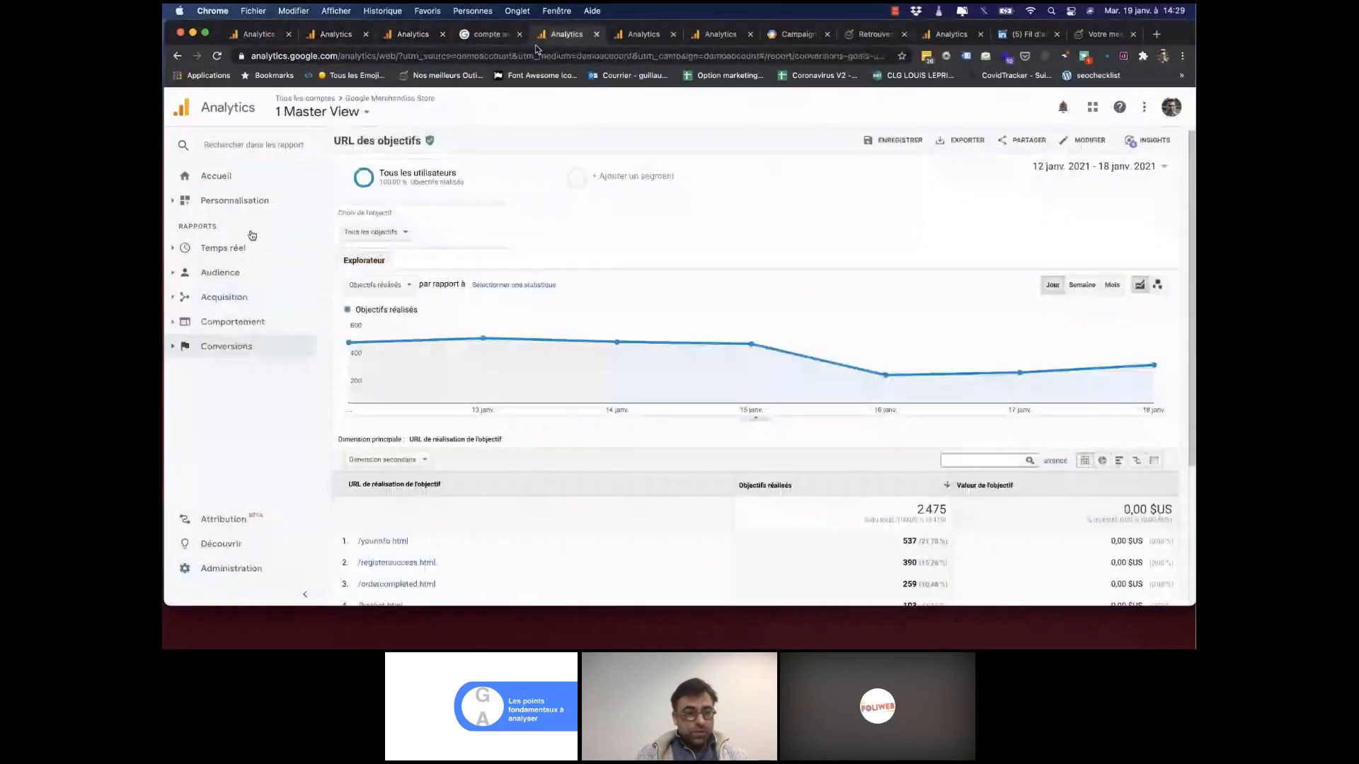
pyautogui.click(221, 294)
pyautogui.click(237, 338)
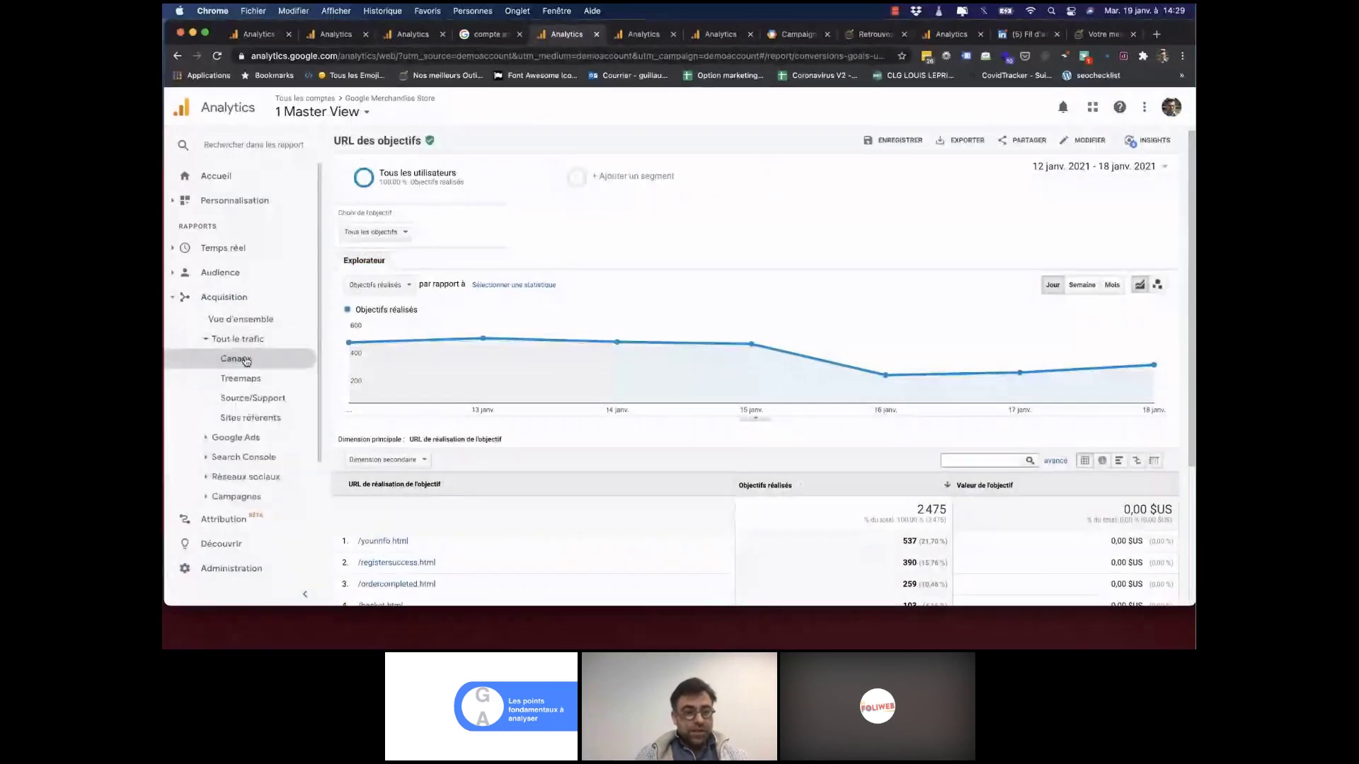
pyautogui.click(235, 359)
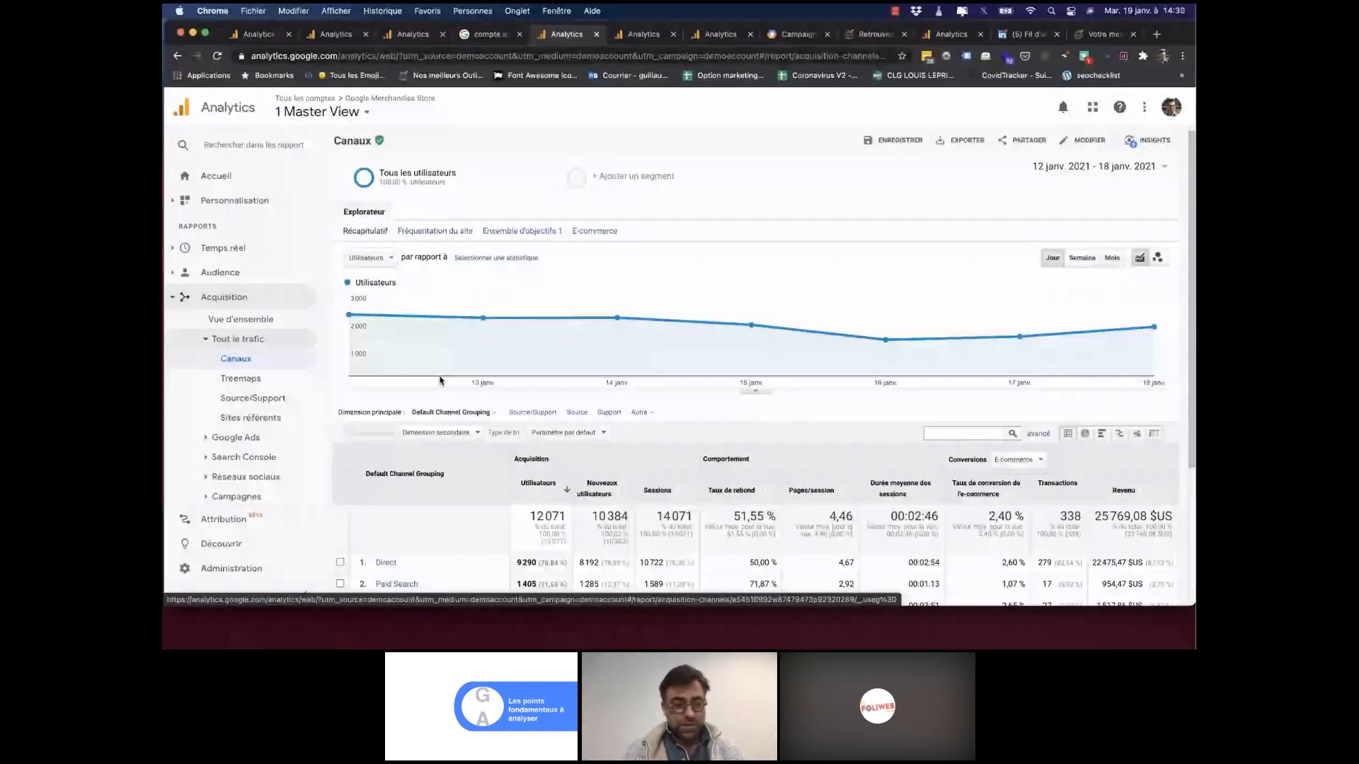
# - Examine the Default Channel Grouping table of the Canaux report, from Direct through Social
pyautogui.scroll(-1, 476, 438)
pyautogui.scroll(-3, 476, 439)
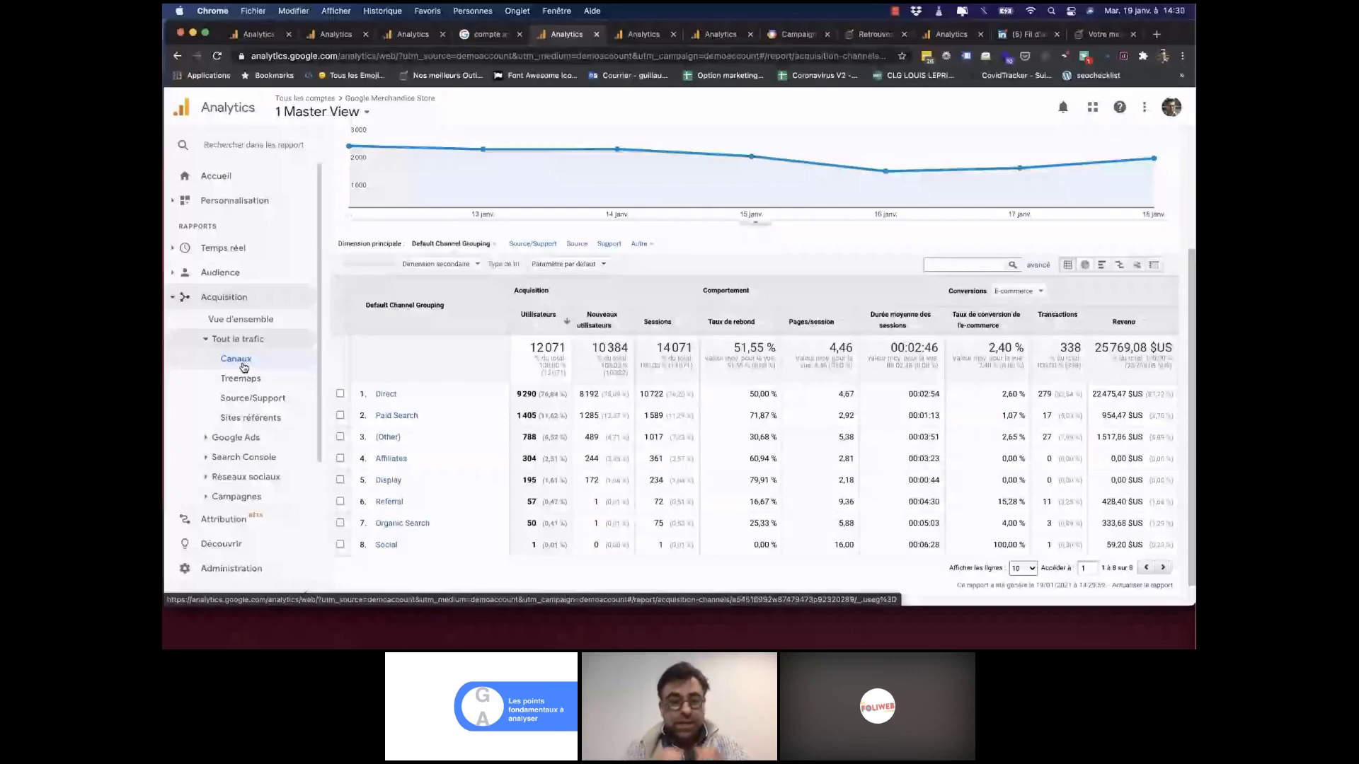
pyautogui.scroll(-1, 491, 364)
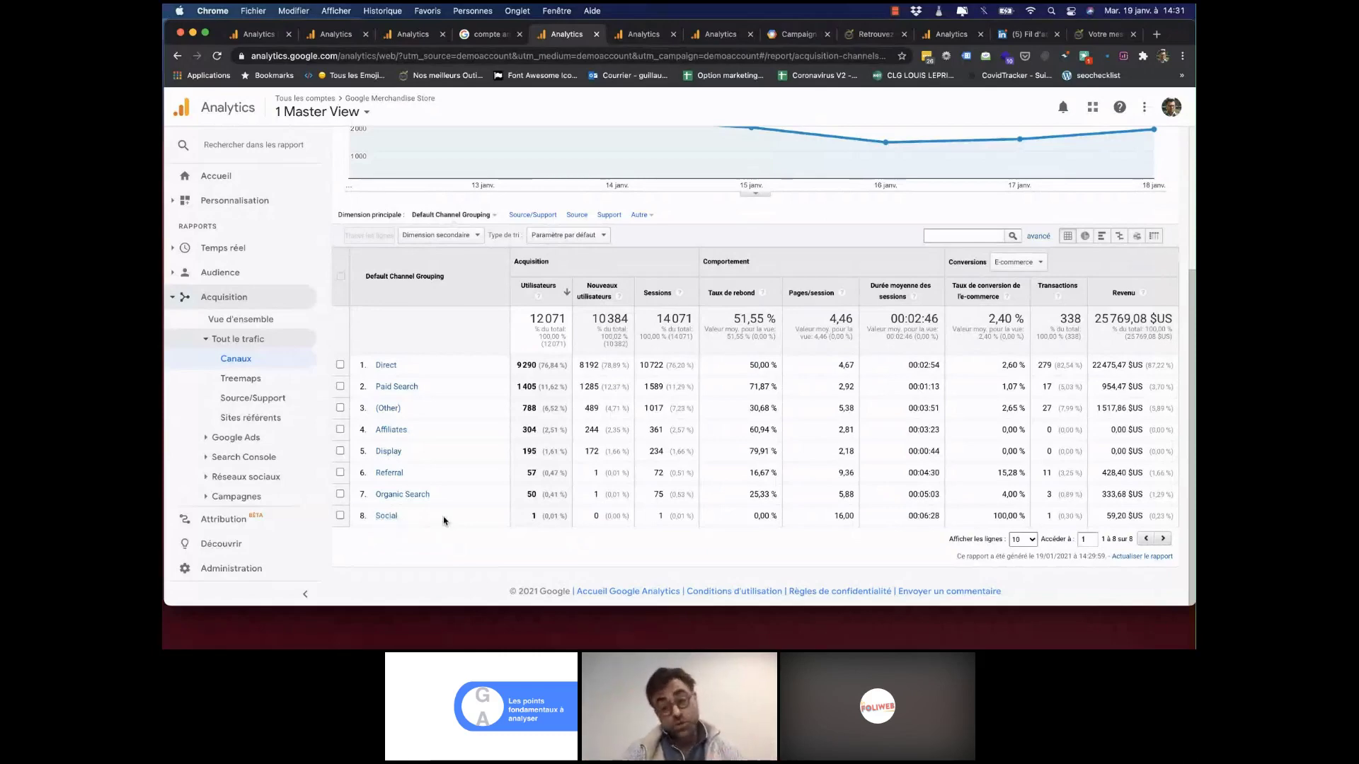
# - Switch to the Campaign URL Builder page and look over its campaign form and generated campaign URL
pyautogui.click(792, 37)
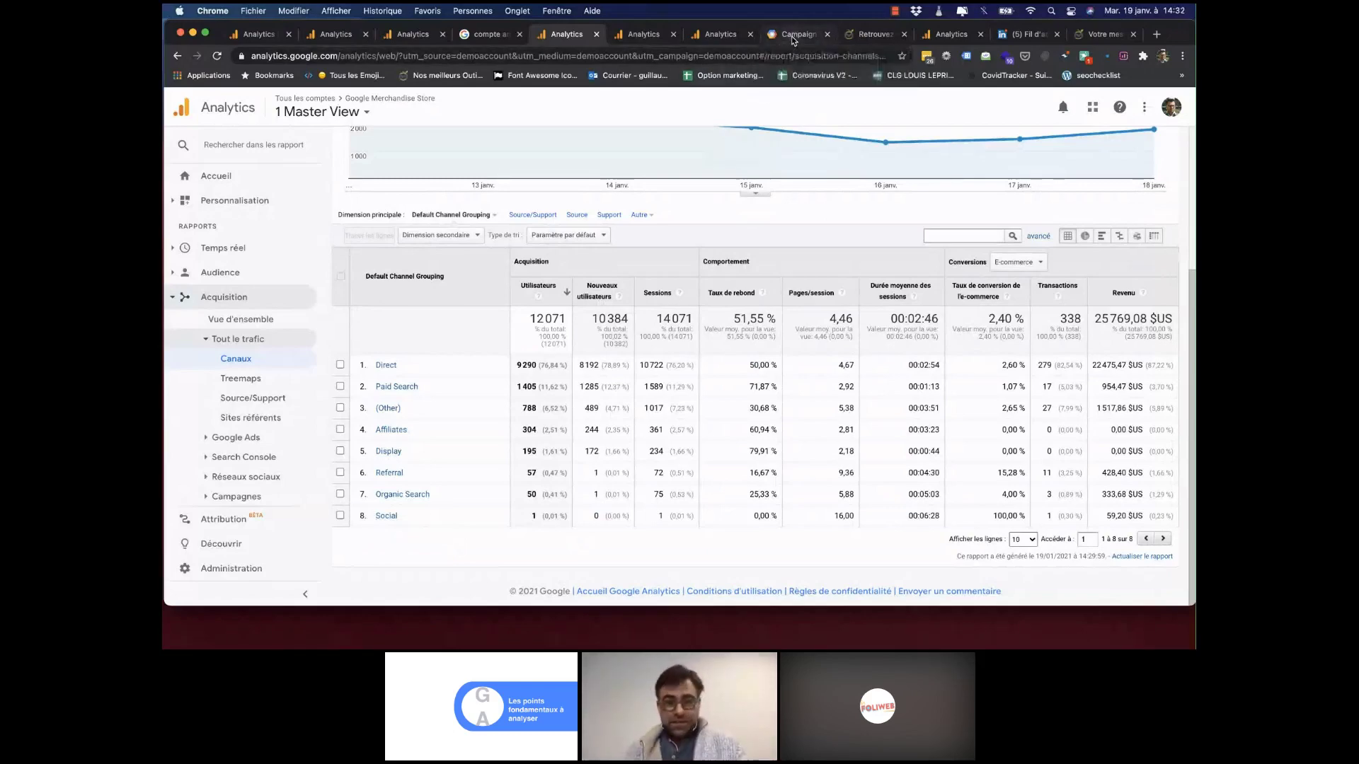
pyautogui.scroll(3, 842, 393)
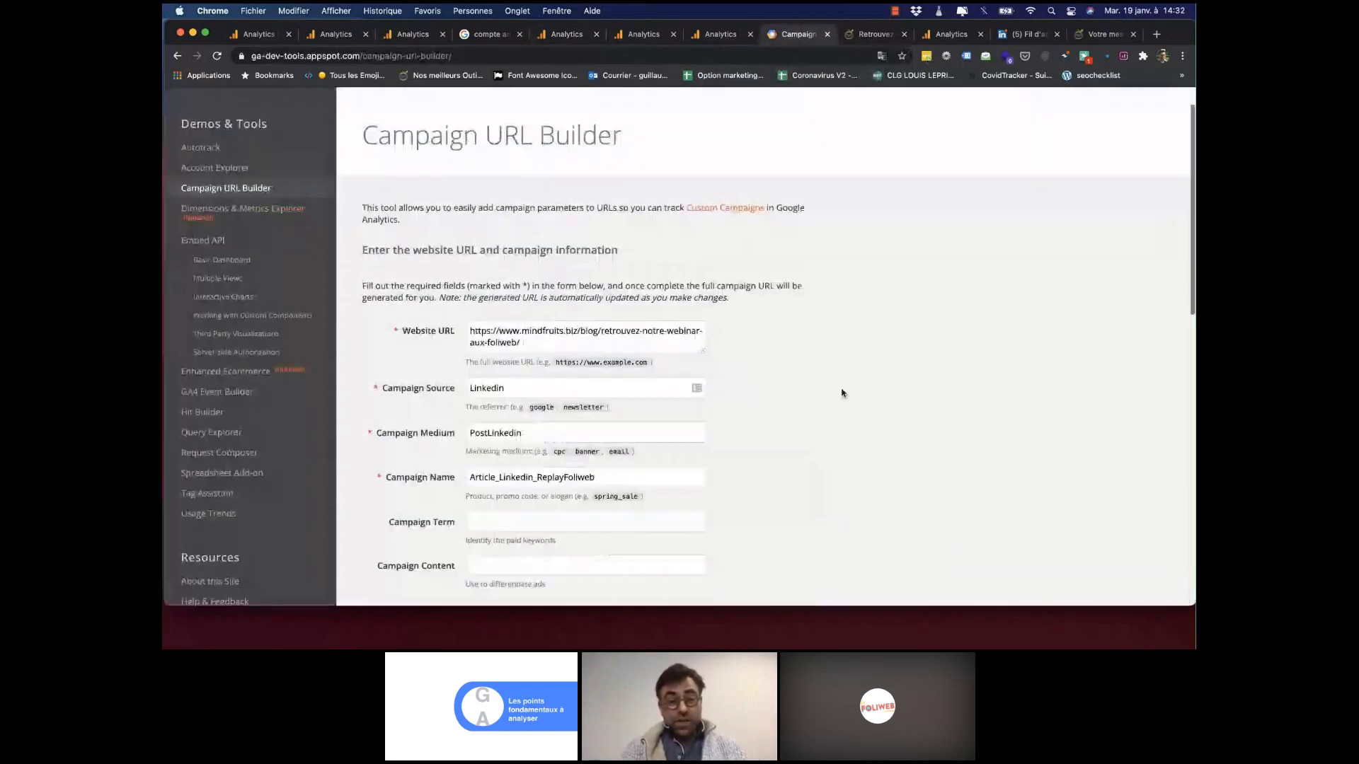
pyautogui.scroll(-3, 842, 393)
pyautogui.scroll(-3, 843, 393)
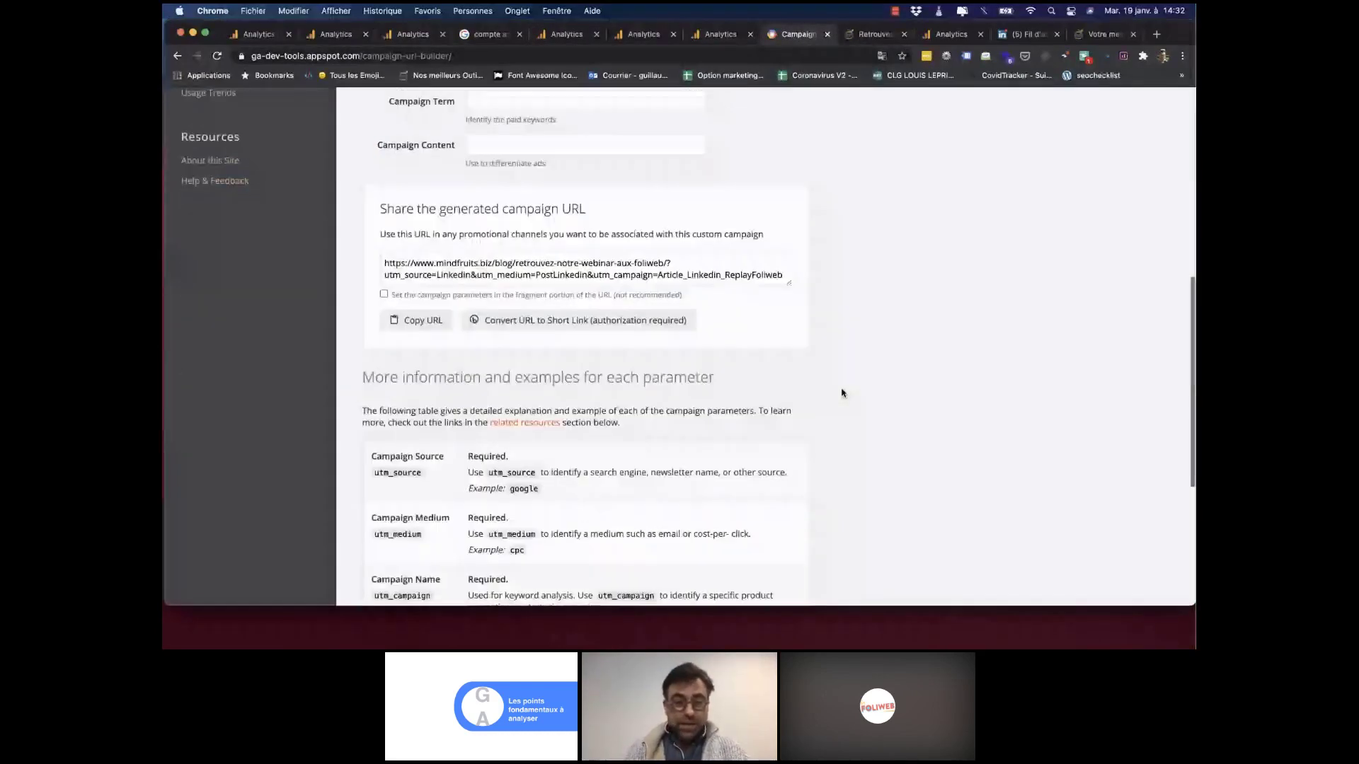
pyautogui.scroll(6, 842, 393)
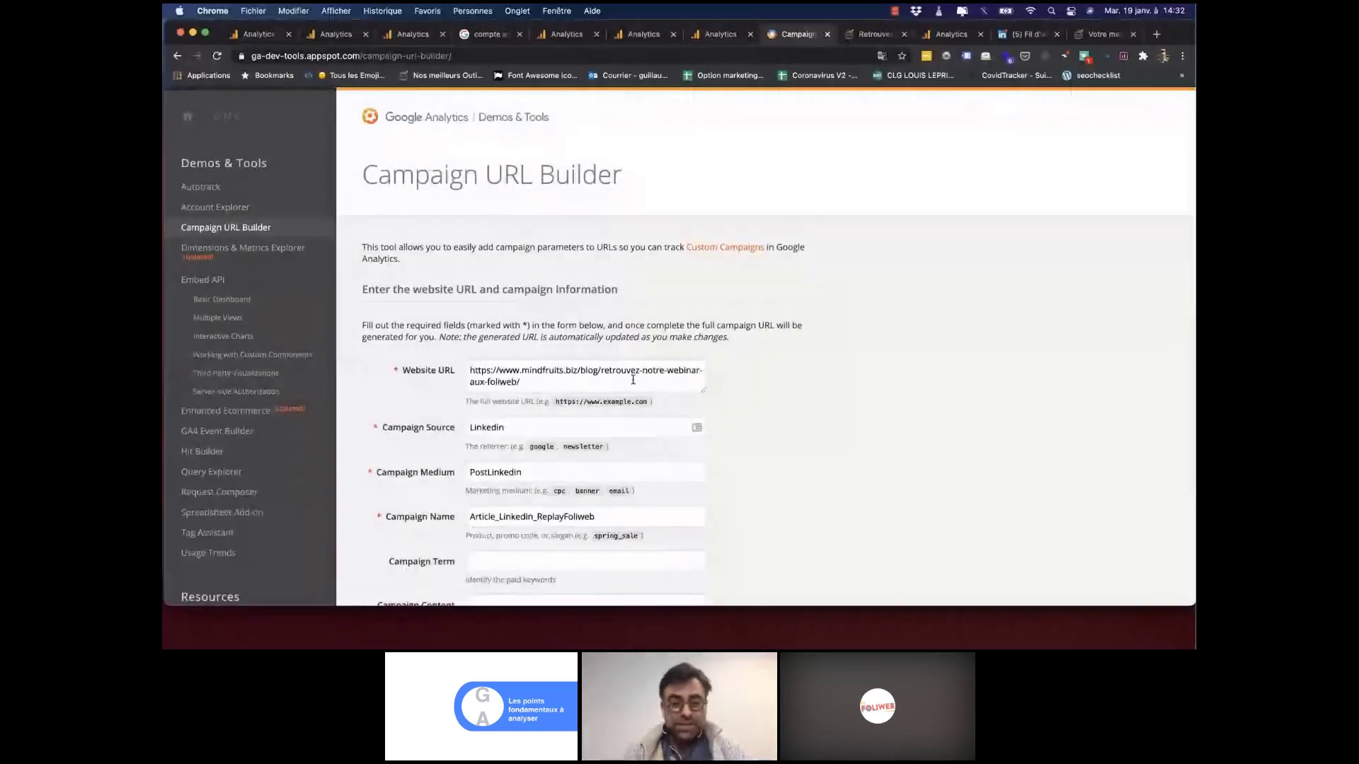
# - Review the filled-in Website URL, Campaign Source, Campaign Medium and Campaign Name fields one by one, highlighting their contents without changing them
pyautogui.click(568, 380)
pyautogui.tripleClick(568, 379)
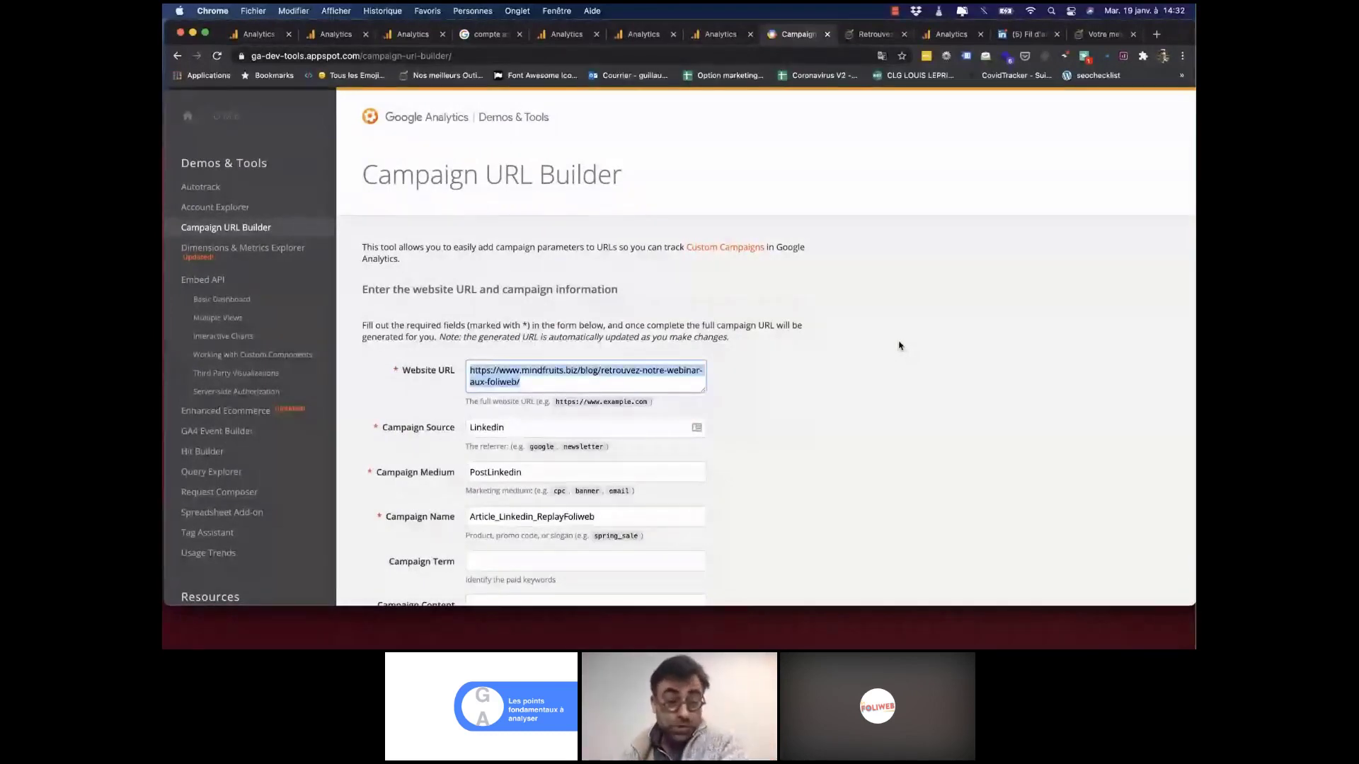
pyautogui.scroll(-2, 899, 344)
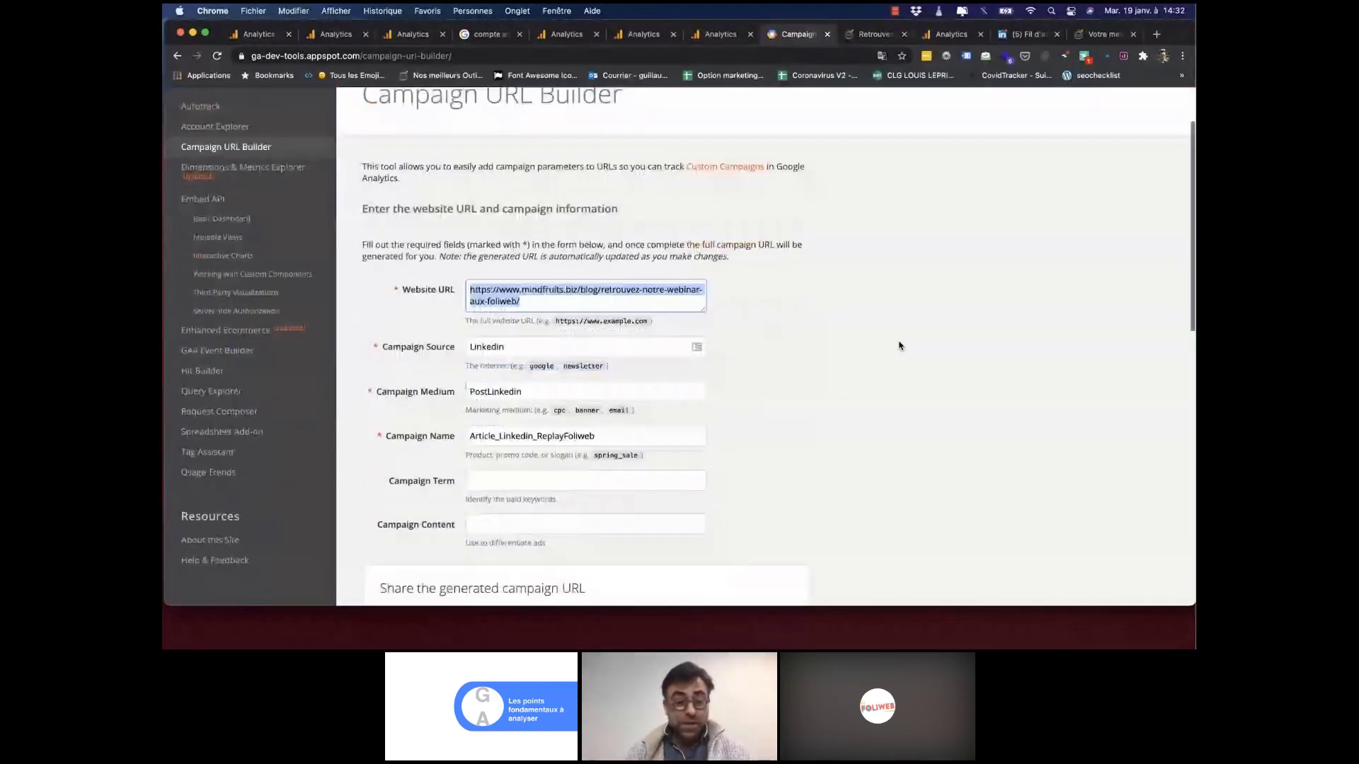
pyautogui.click(511, 347)
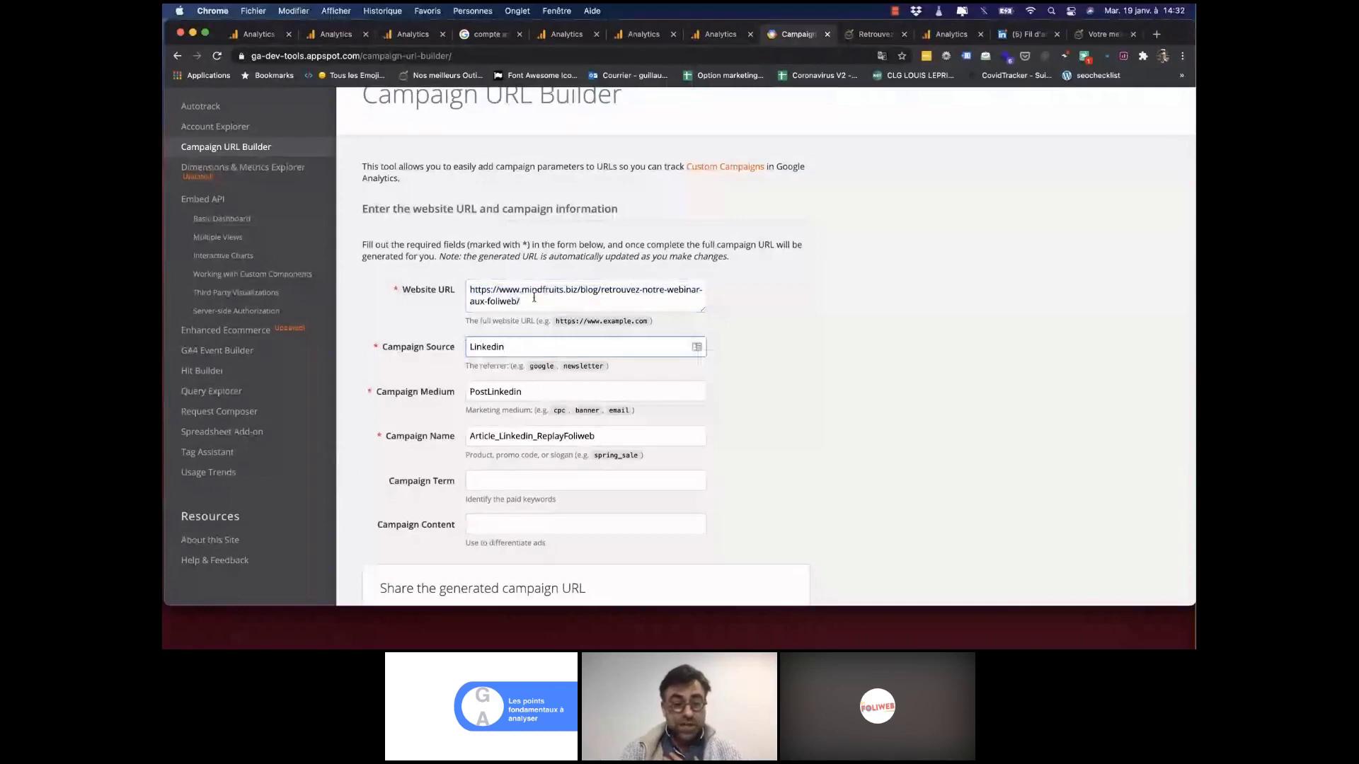
pyautogui.doubleClick(544, 394)
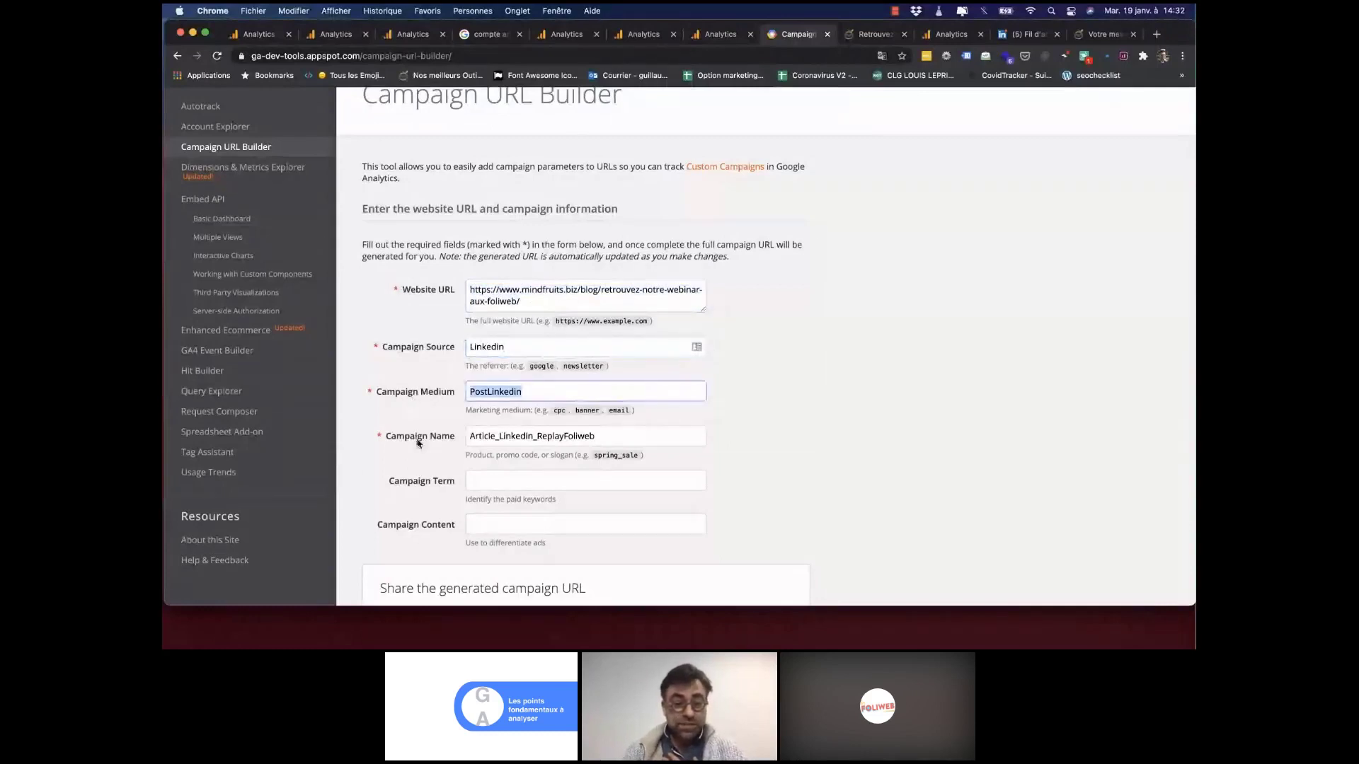
pyautogui.doubleClick(630, 433)
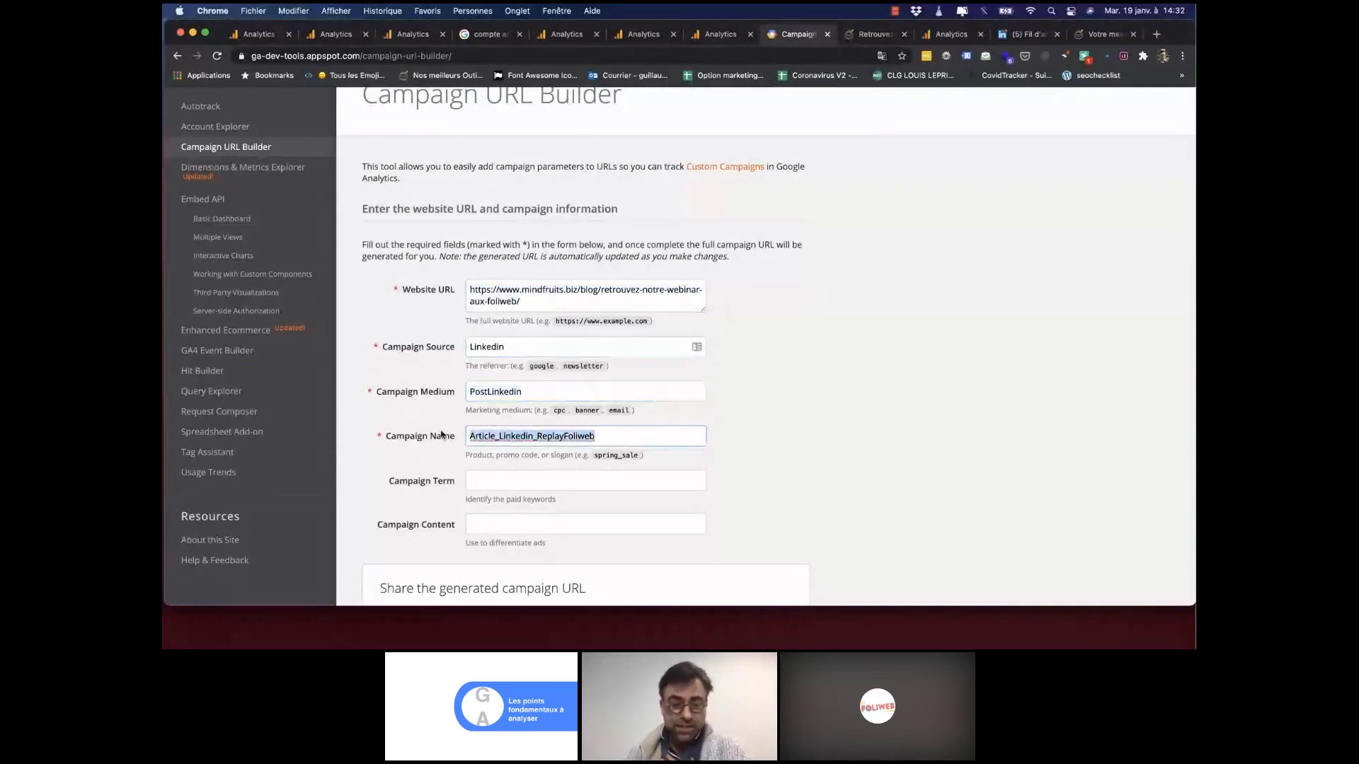
# - Highlight the UTM source, medium and campaign parameters in the generated campaign URL, then clear the selection
pyautogui.scroll(-1, 771, 422)
pyautogui.scroll(-5, 771, 422)
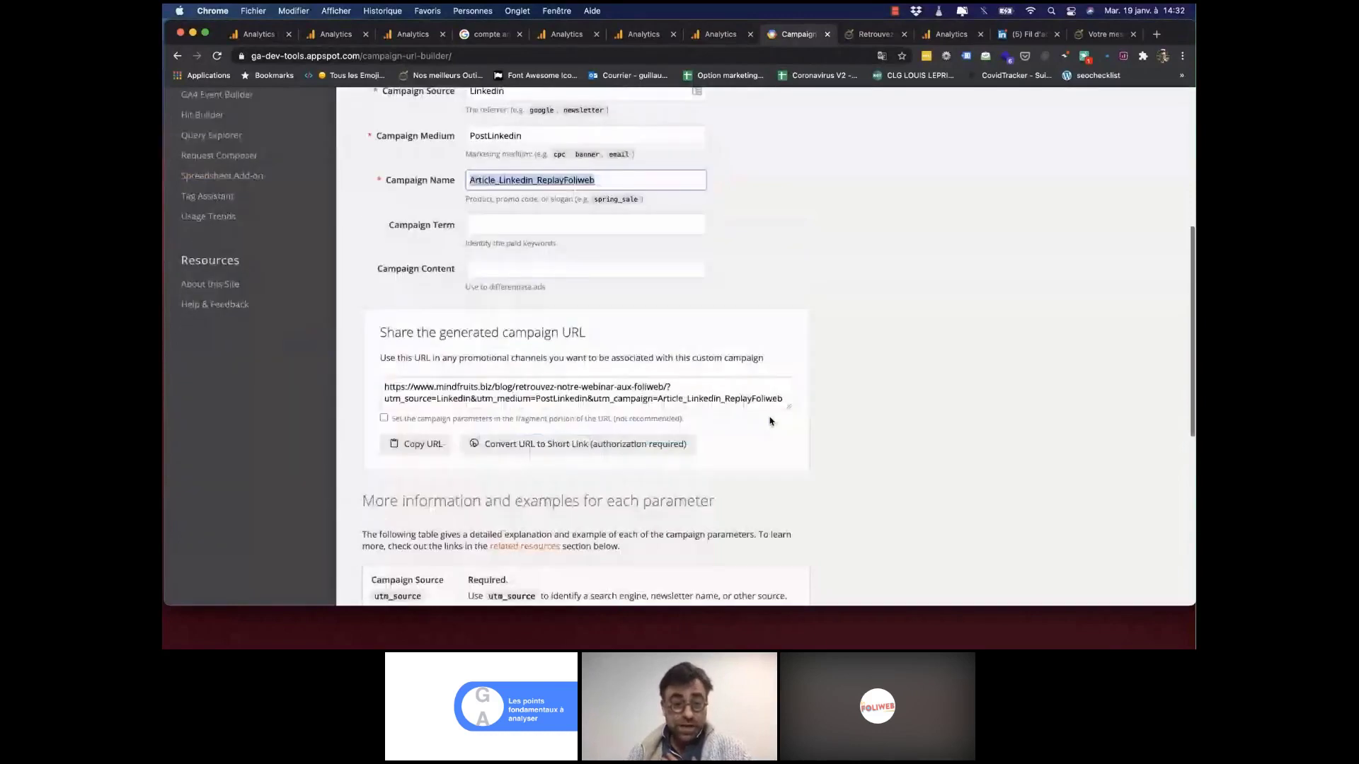
pyautogui.scroll(-1, 771, 422)
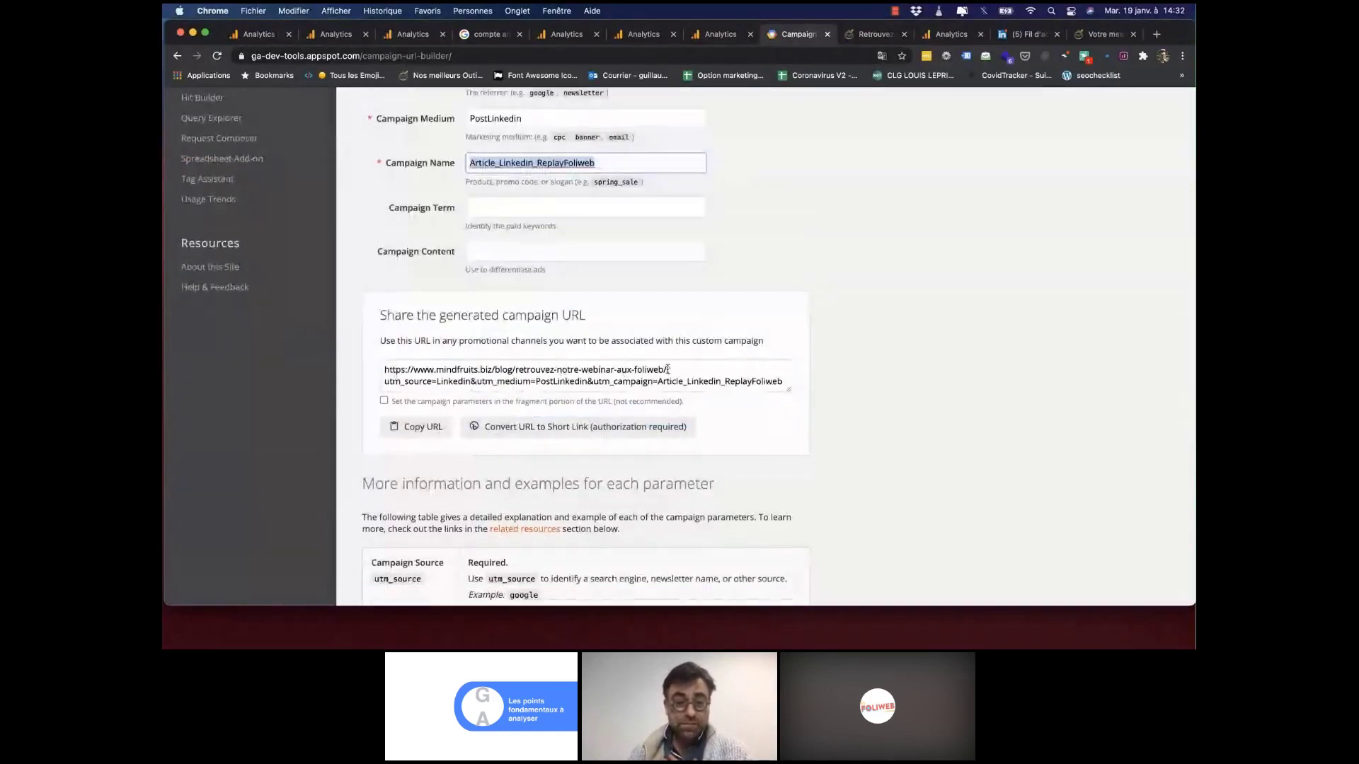
pyautogui.moveTo(667, 368); pyautogui.dragTo(783, 383)
pyautogui.click(438, 384)
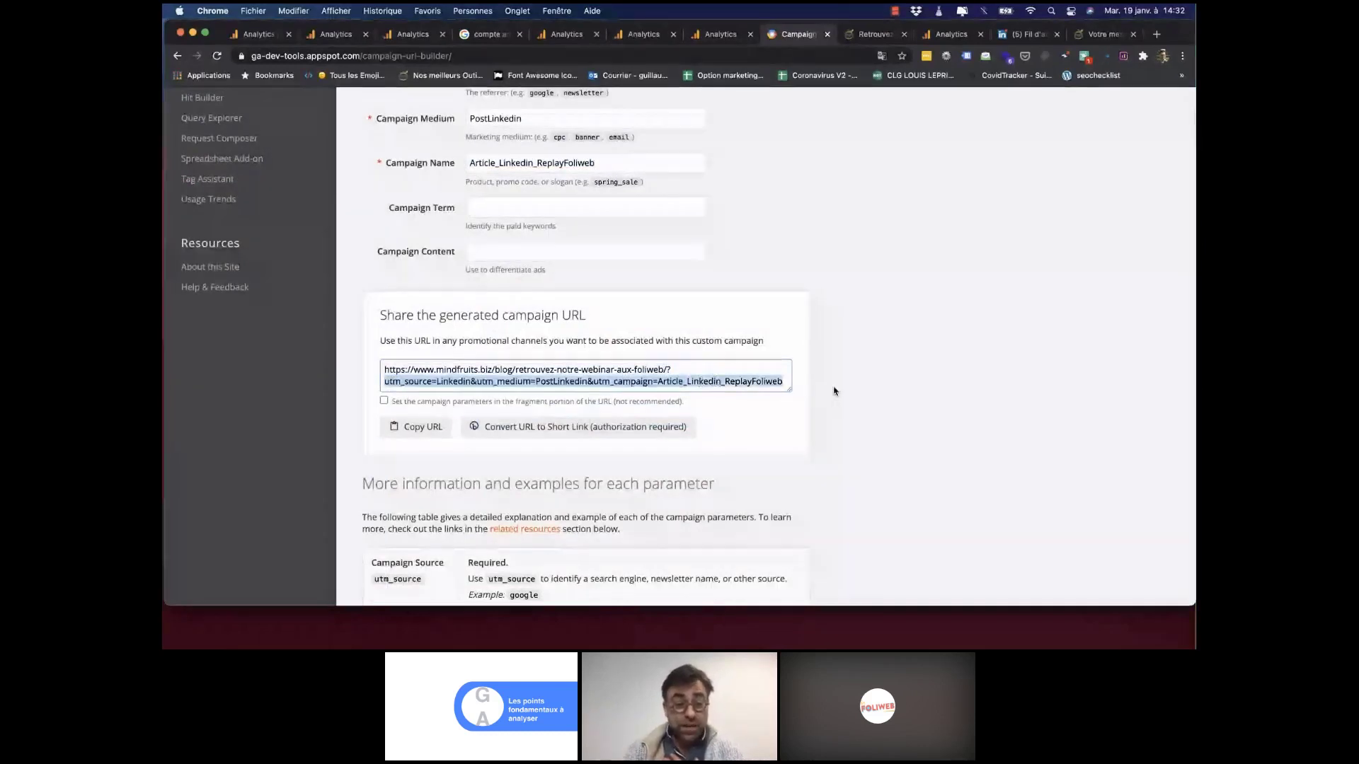
pyautogui.click(751, 369)
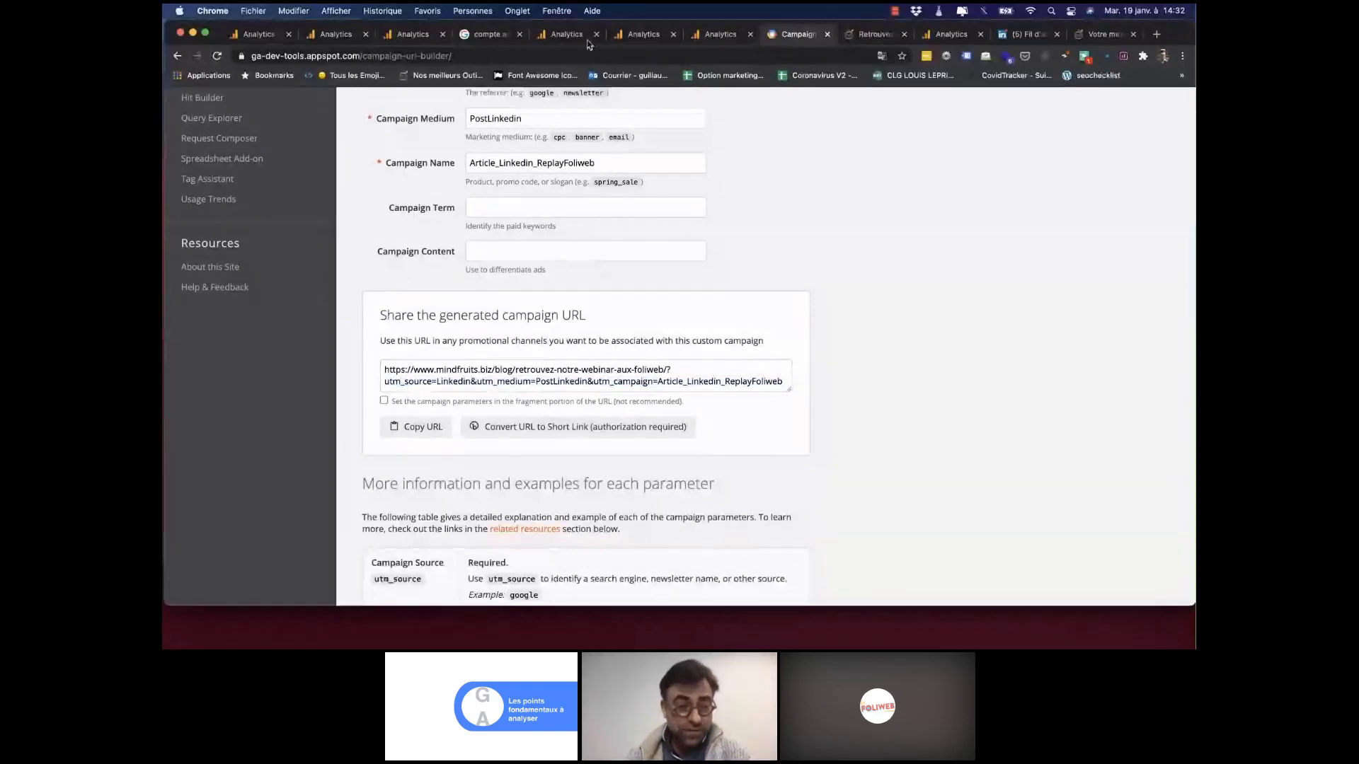
# - Return to the Canaux report in Analytics and expand Google Ads under Acquisition to review its available reports
pyautogui.click(566, 34)
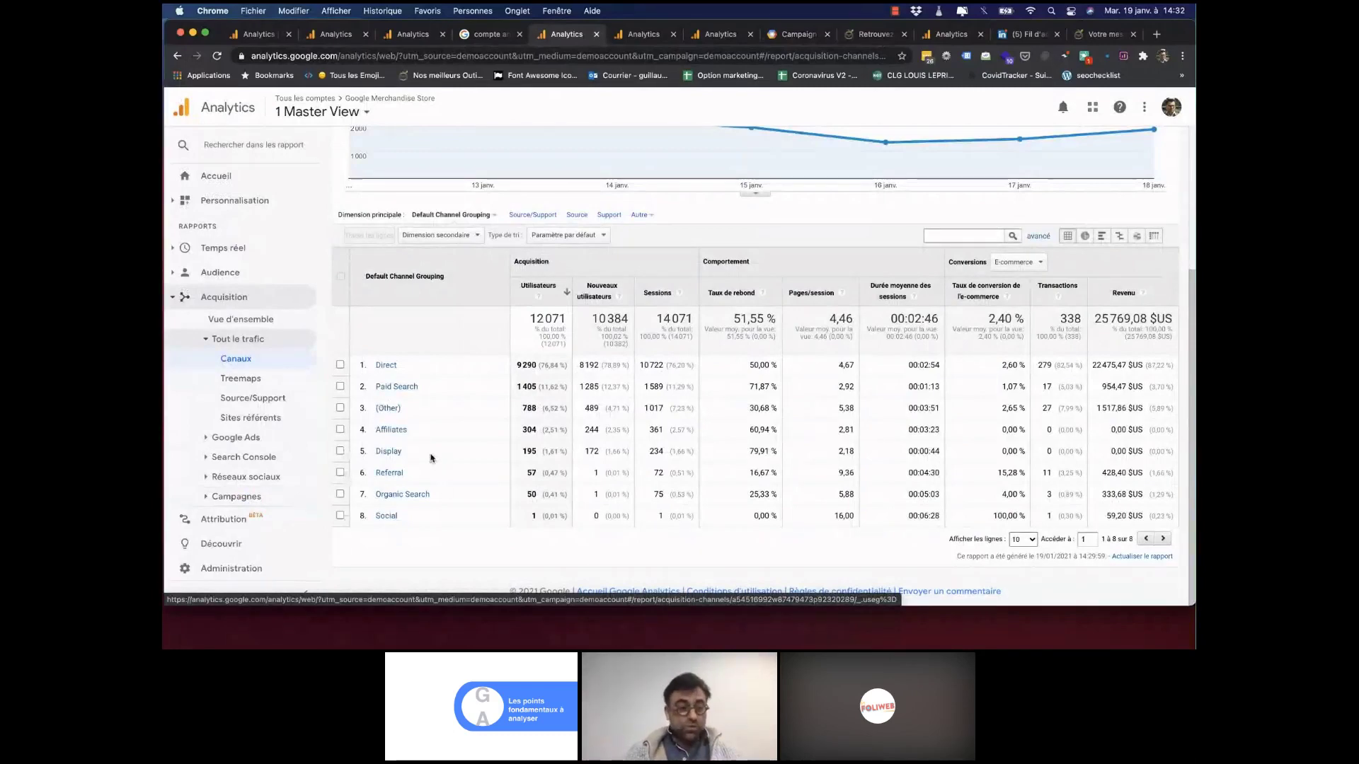
pyautogui.click(212, 341)
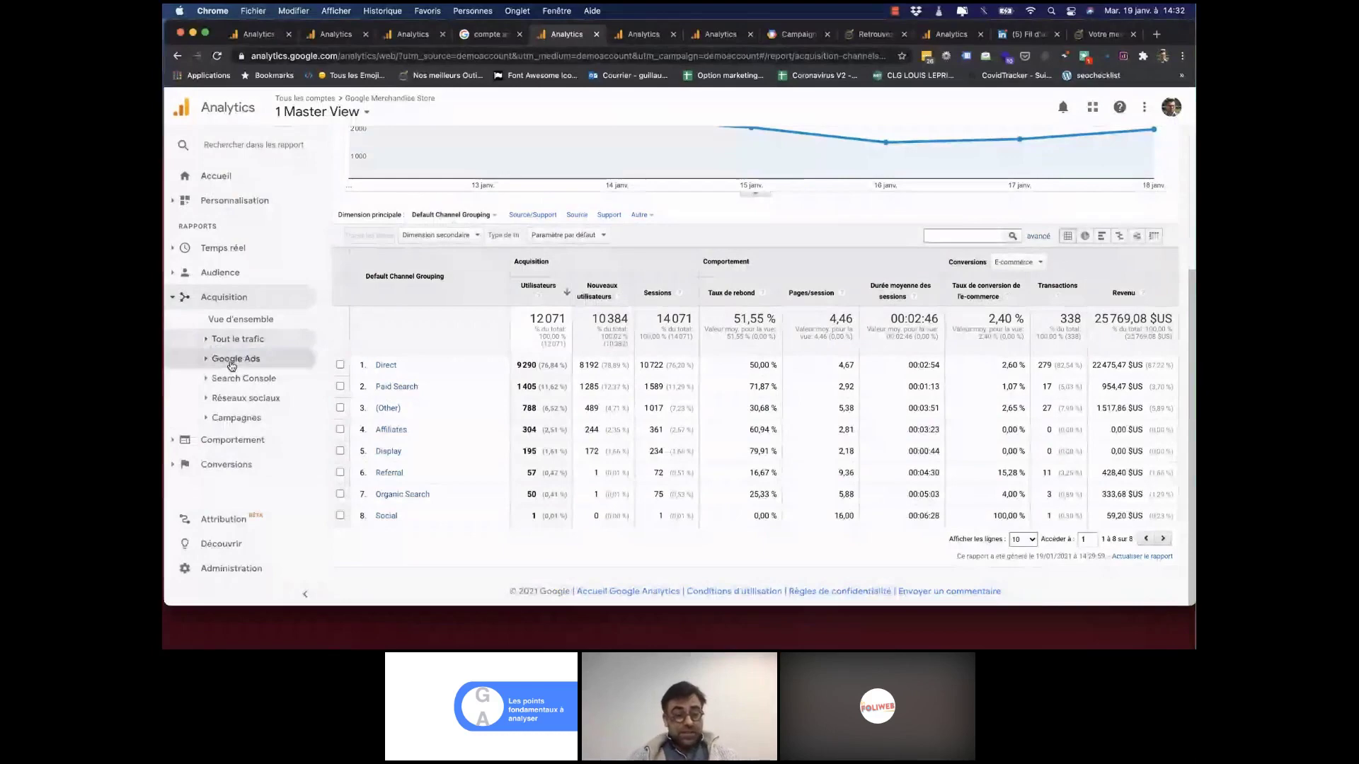
pyautogui.click(231, 362)
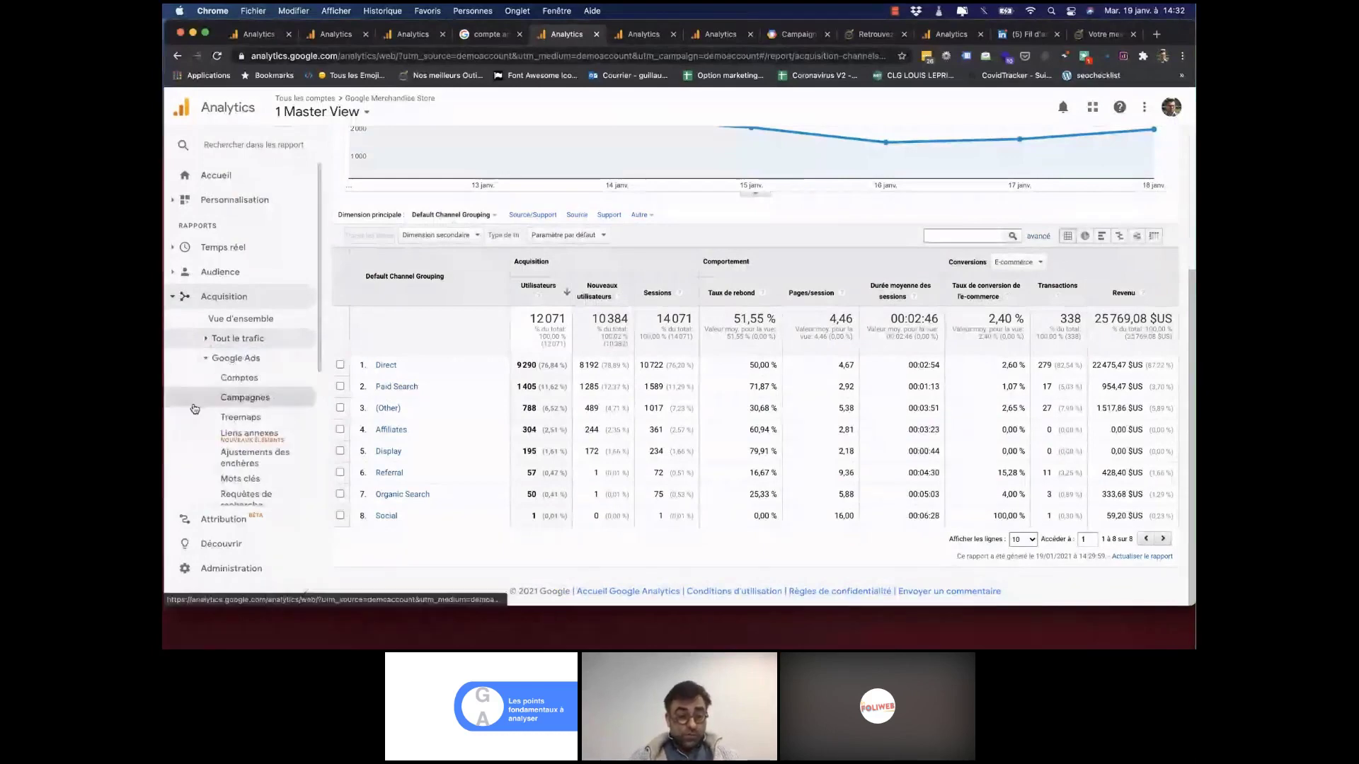
pyautogui.scroll(-3, 195, 409)
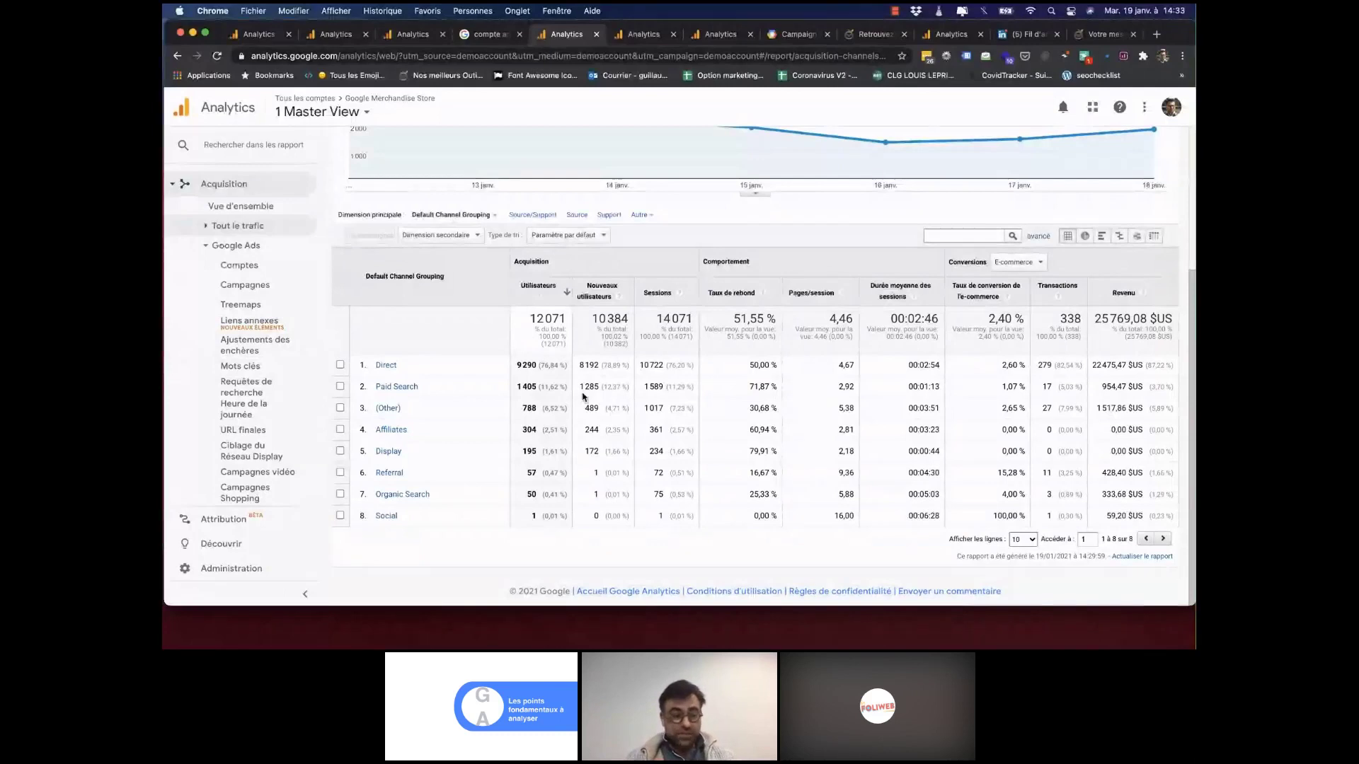
# - Open the Requêtes report under Acquisition, Search Console
pyautogui.scroll(-3, 248, 406)
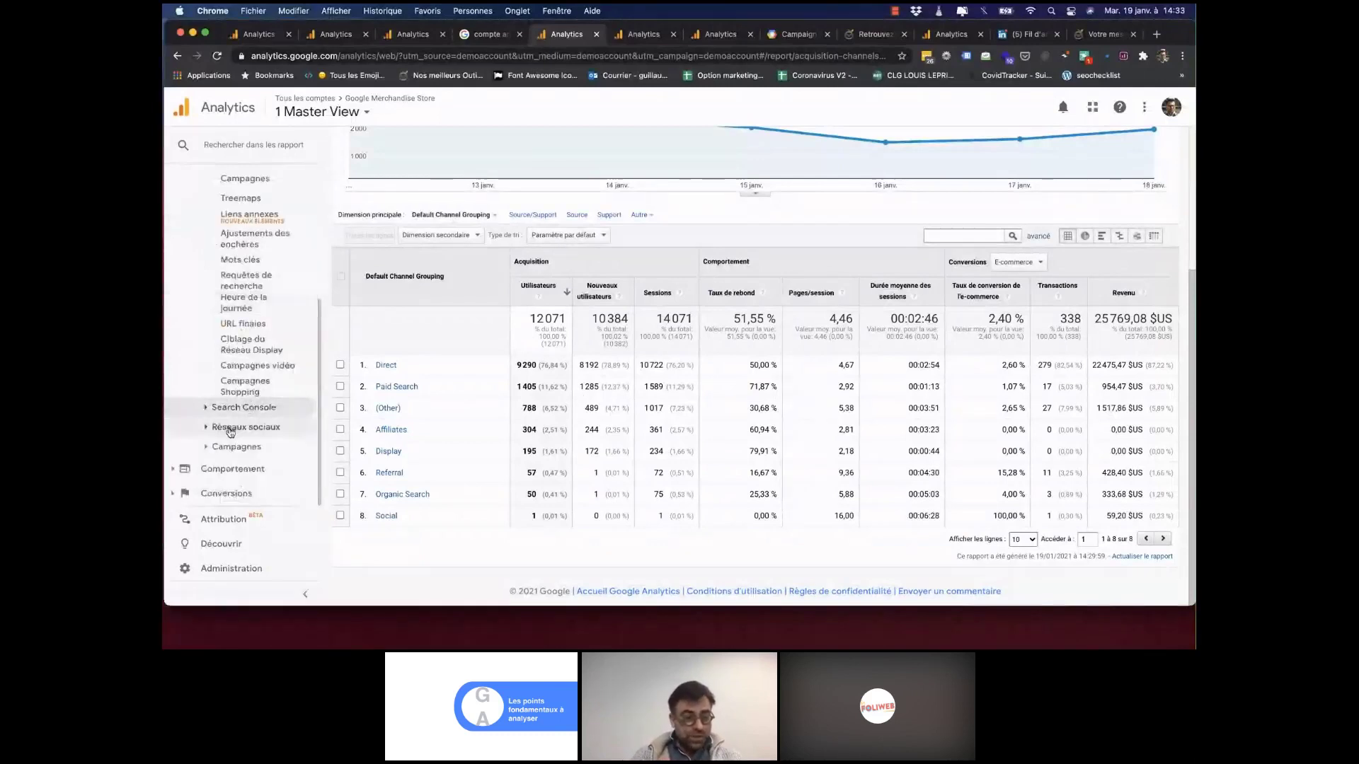
pyautogui.click(247, 411)
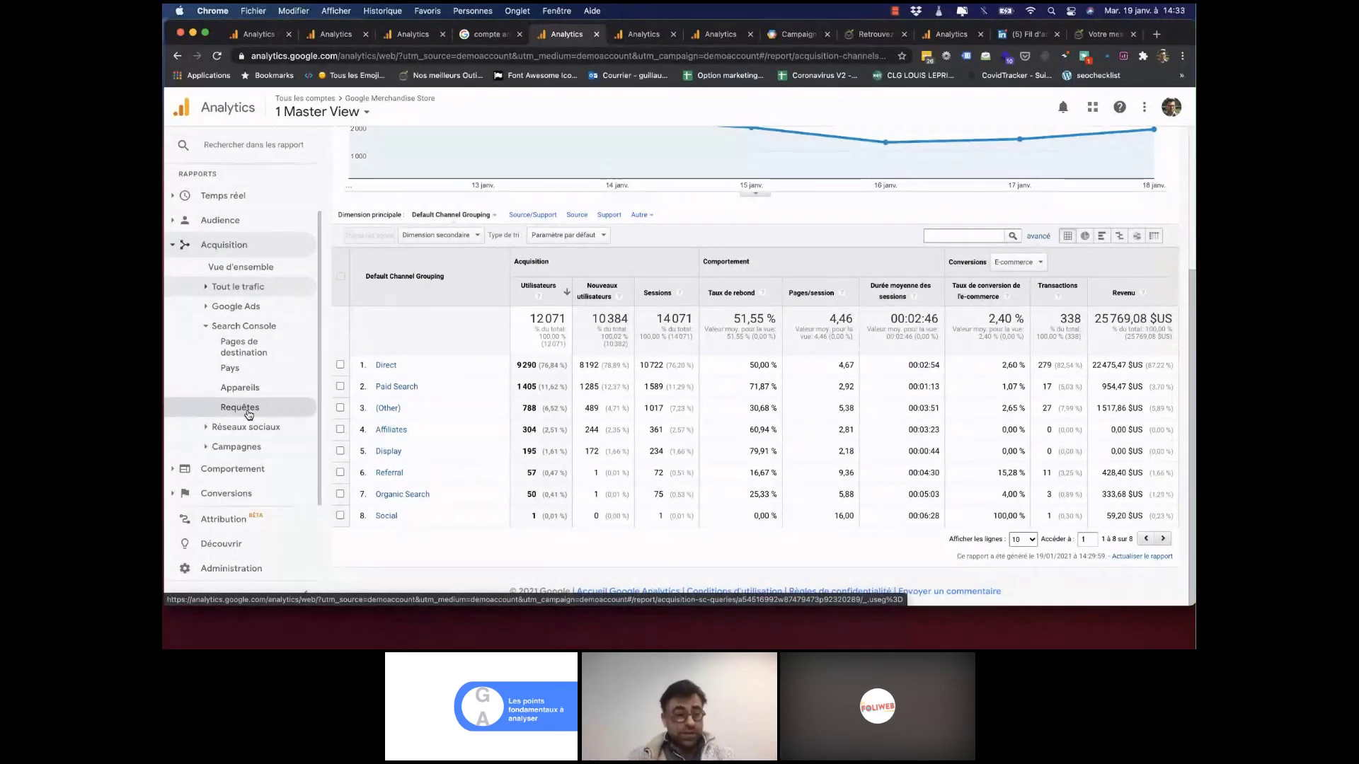
pyautogui.click(248, 415)
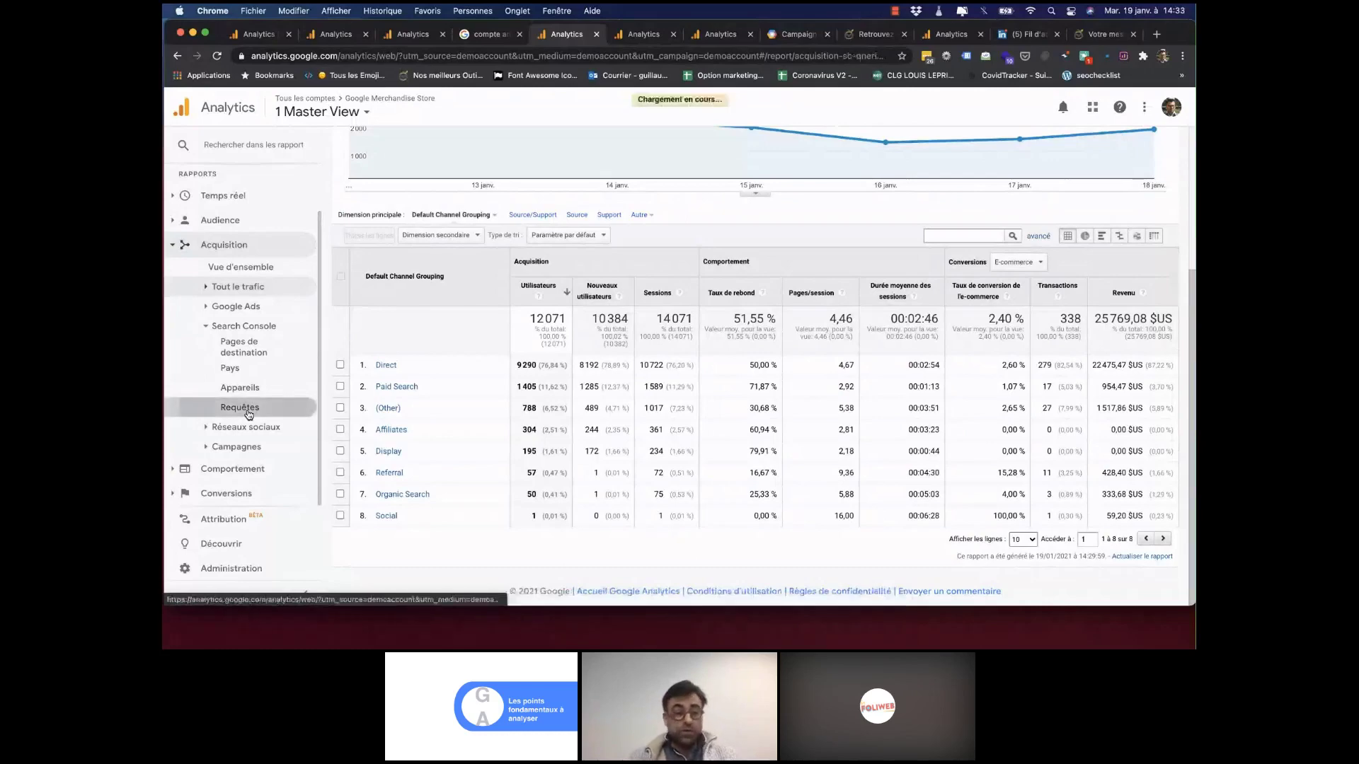